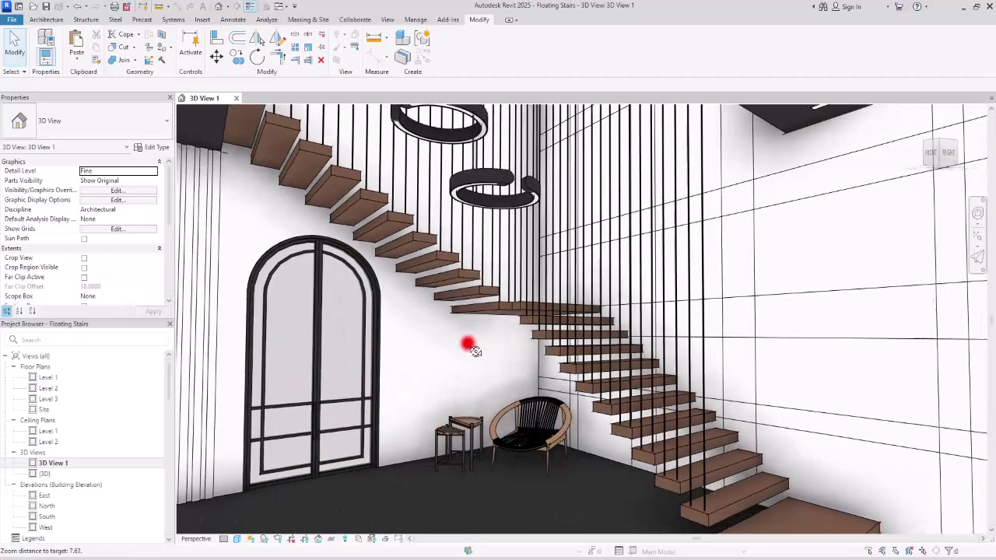
Orbit the finished floating stair in 3D View 1, then bring up the empty shell's default {3D} view.
{"action": "middle_click_drag", "start_coordinate": [471, 347], "coordinate": [442, 340], "text": "shift"}
{"action": "scroll", "coordinate": [442, 339], "scroll_direction": "down", "scroll_amount": 3}
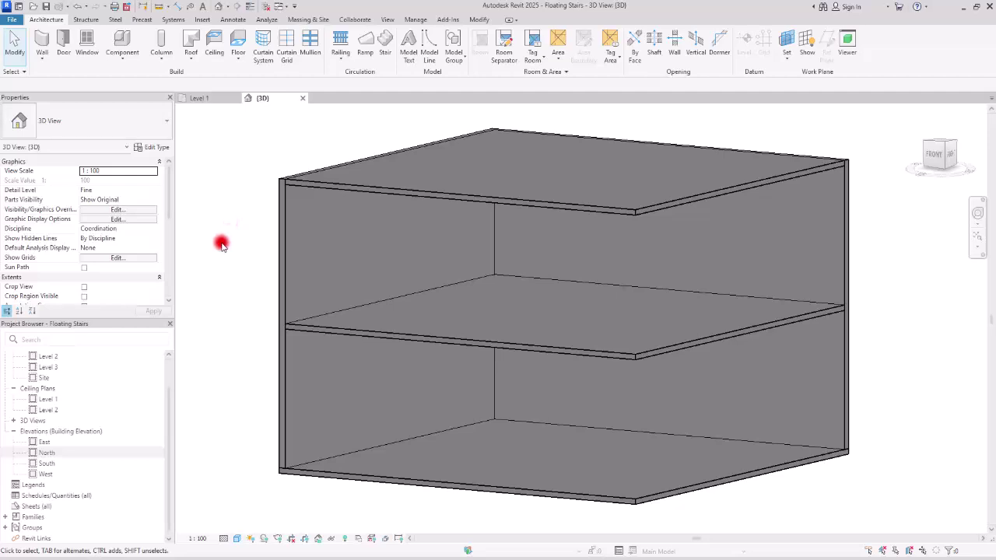
Switch to the Level 1 floor plan showing the empty rectangular wall outline.
{"action": "left_click", "coordinate": [200, 98]}
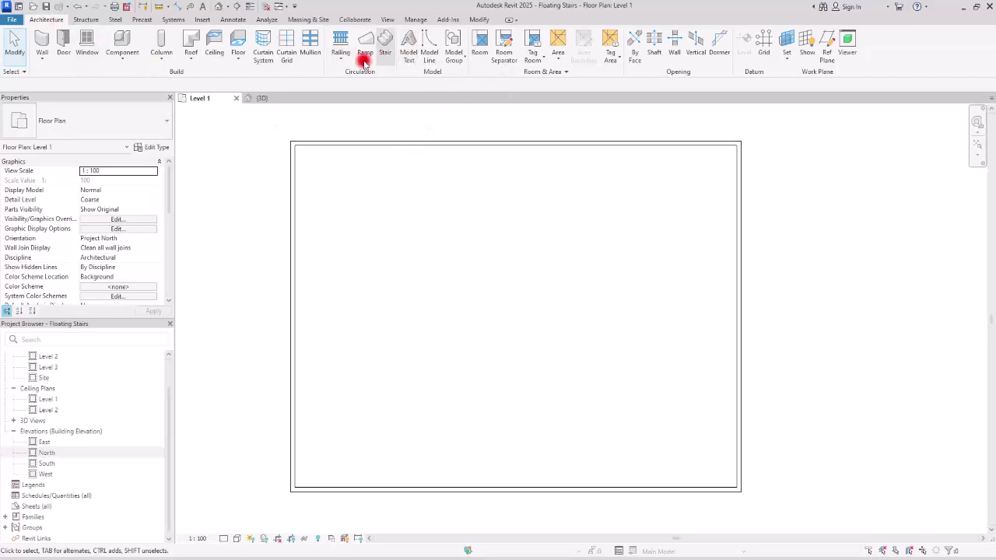
Start a new assembled stair on Level 1 using the Industrial and Assembly type.
{"action": "left_click", "coordinate": [386, 42]}
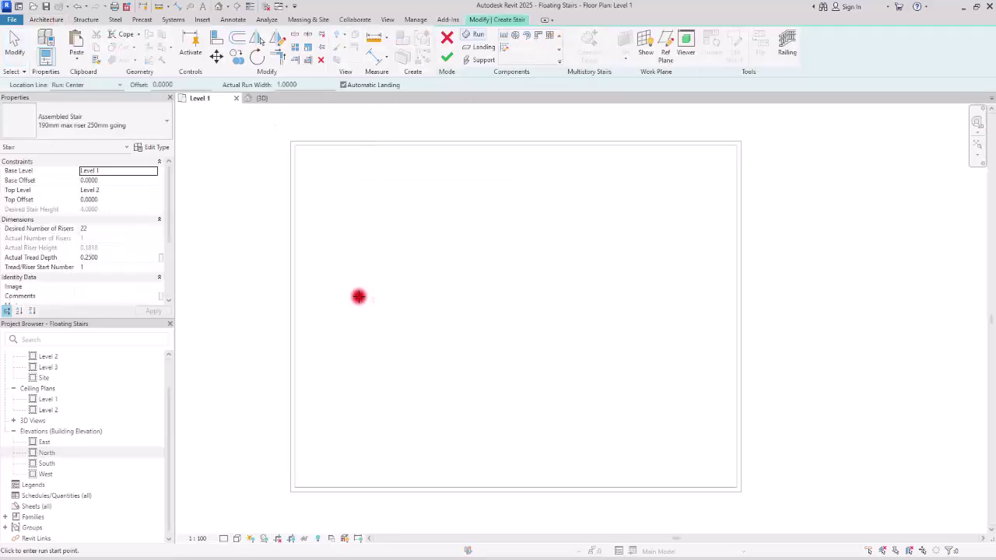
{"action": "left_click", "coordinate": [76, 117]}
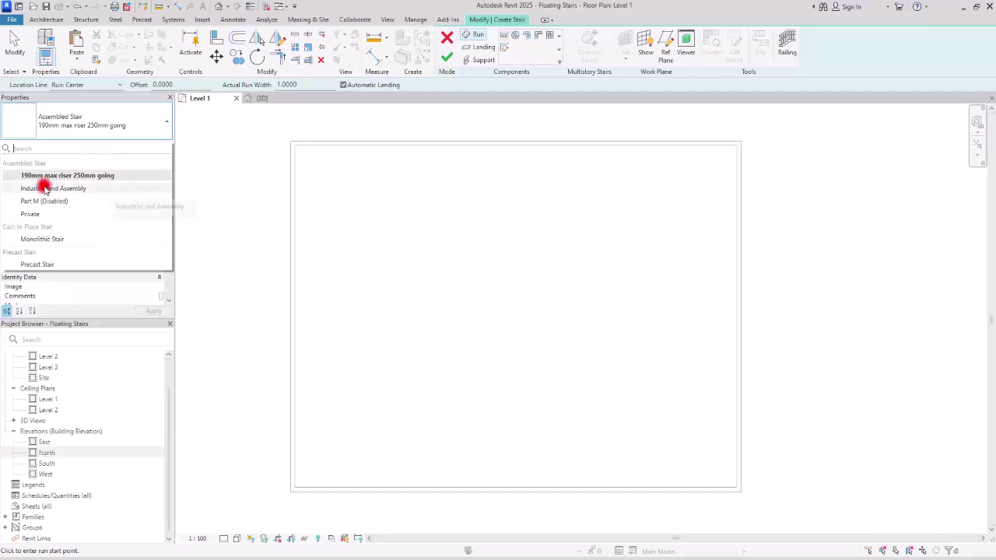
{"action": "left_click", "coordinate": [121, 189]}
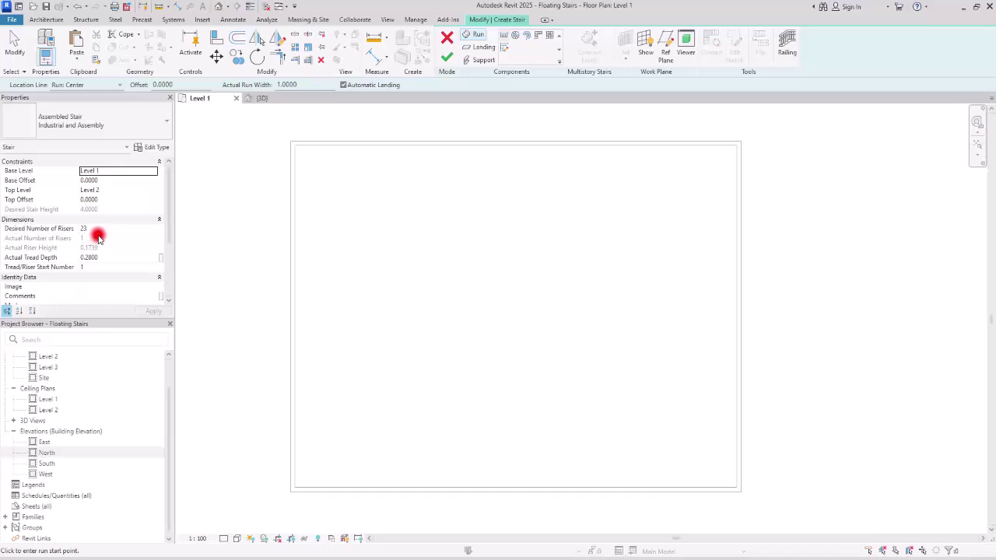
In the stair type, set Maximum Riser Height 0.16, Minimum Tread Depth 0.35, Minimum Run Width 1.4, and accept the warning.
{"action": "left_click", "coordinate": [152, 150]}
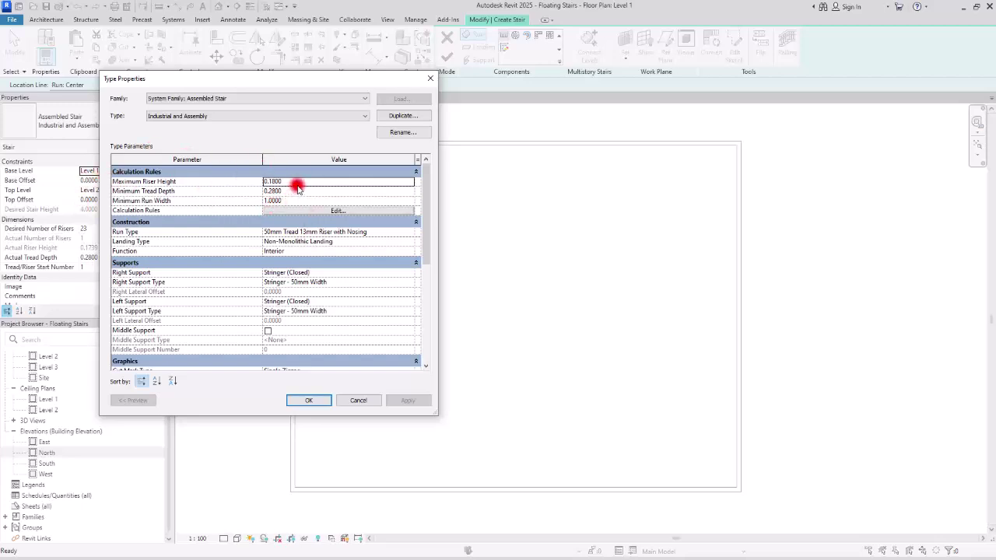
{"action": "key", "text": "BackSpace"}
{"action": "key", "text": "BackSpace"}
{"action": "key", "text": "BackSpace"}
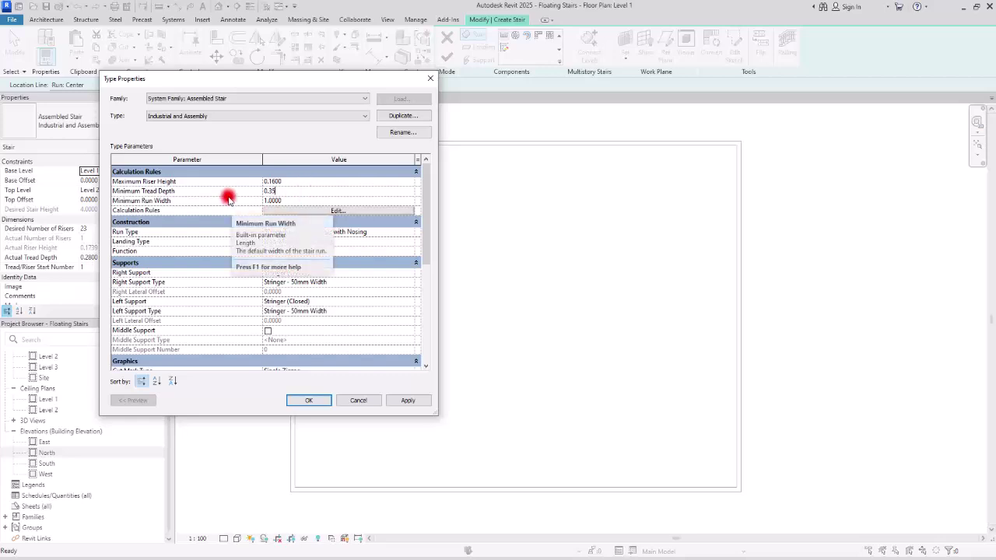
{"action": "key", "text": "Return"}
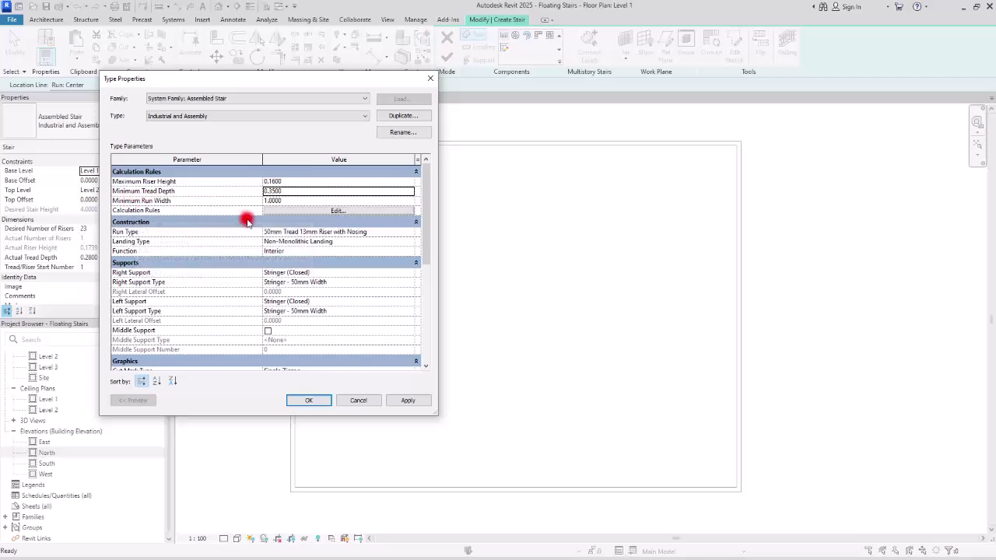
{"action": "left_click", "coordinate": [288, 204]}
{"action": "left_click", "coordinate": [304, 200]}
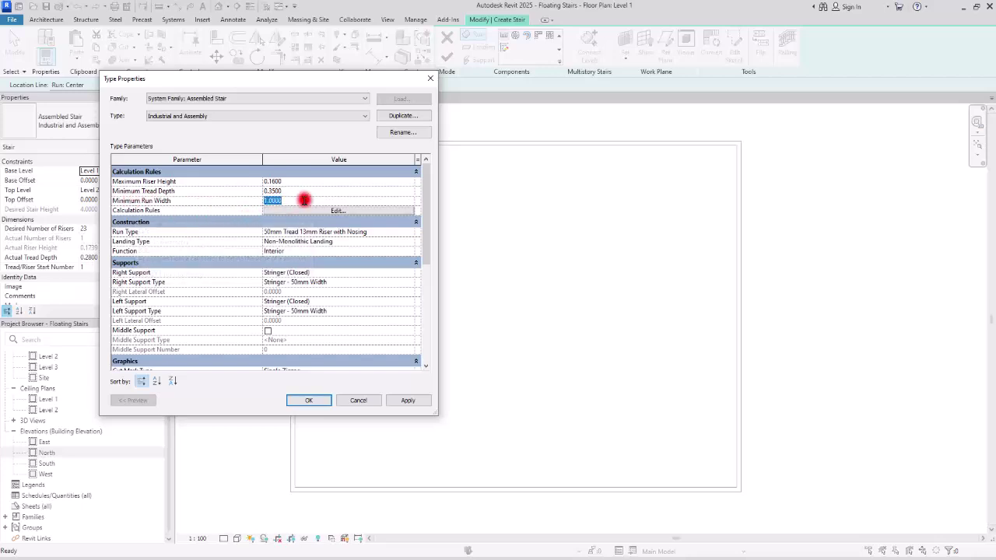
{"action": "type", "text": "1.4"}
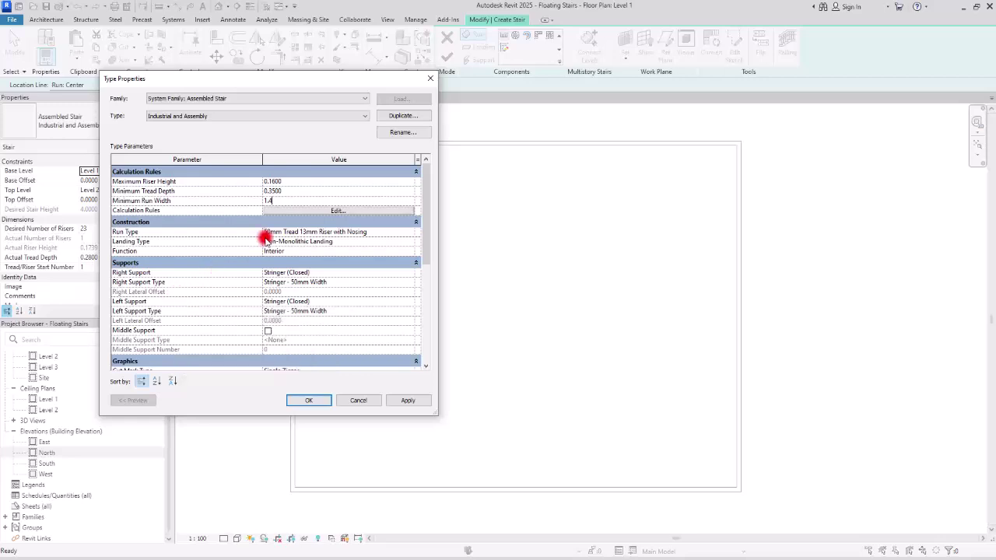
{"action": "left_click", "coordinate": [319, 191]}
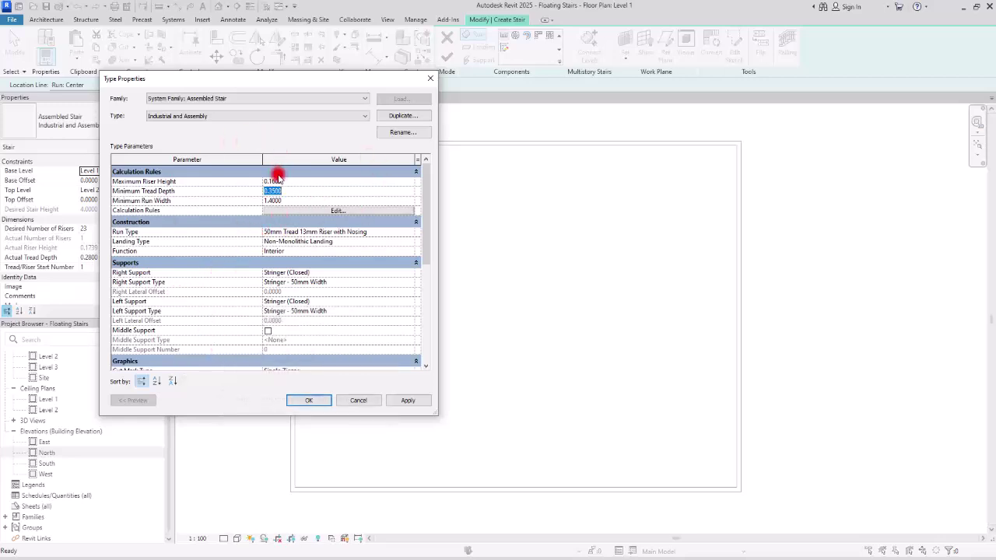
{"action": "left_click", "coordinate": [308, 403]}
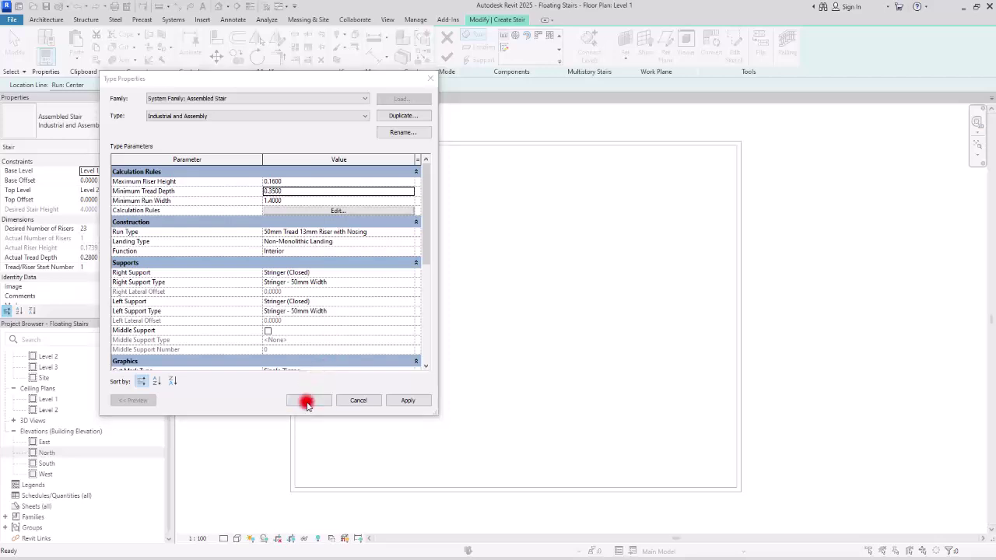
{"action": "left_click", "coordinate": [304, 286]}
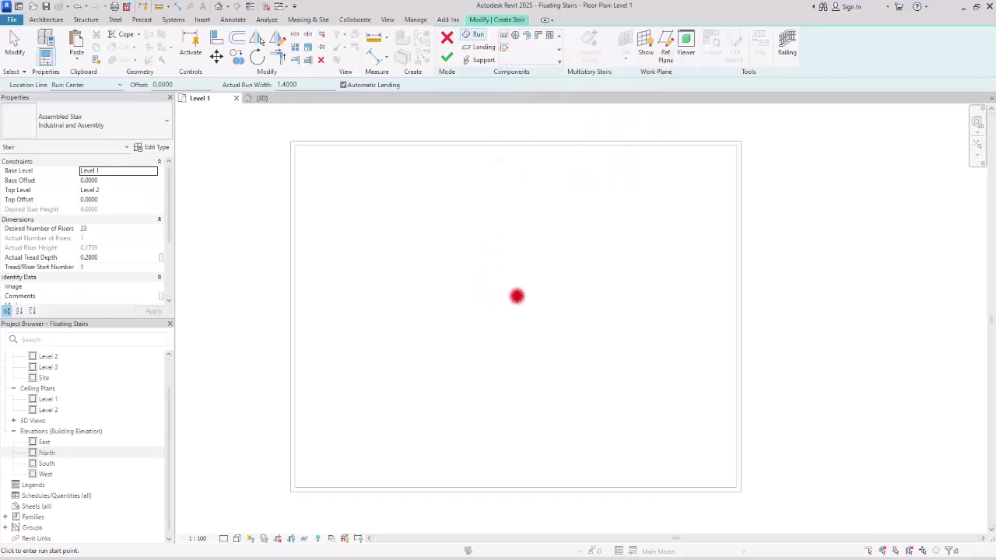
Sketch a 12-riser horizontal run, then a second run heading down, completing 23 risers.
{"action": "left_click", "coordinate": [530, 197]}
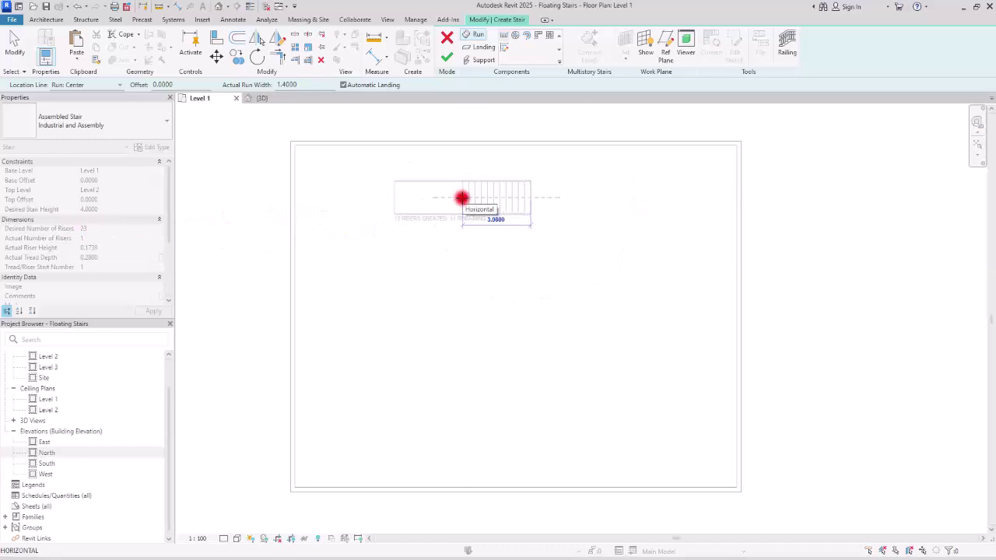
{"action": "left_click", "coordinate": [462, 198]}
{"action": "scroll", "coordinate": [529, 209], "scroll_direction": "up", "scroll_amount": 3}
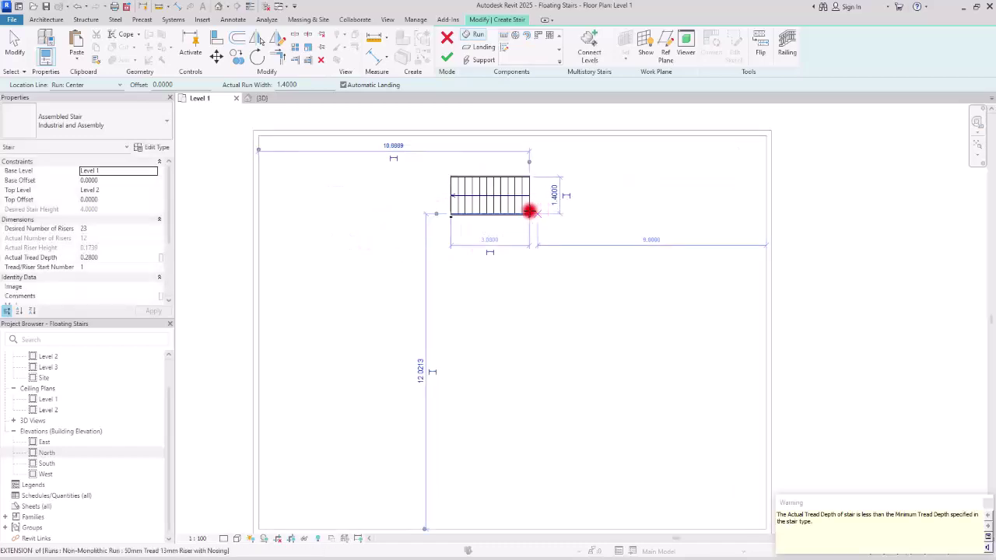
{"action": "scroll", "coordinate": [400, 202], "scroll_direction": "up", "scroll_amount": 3}
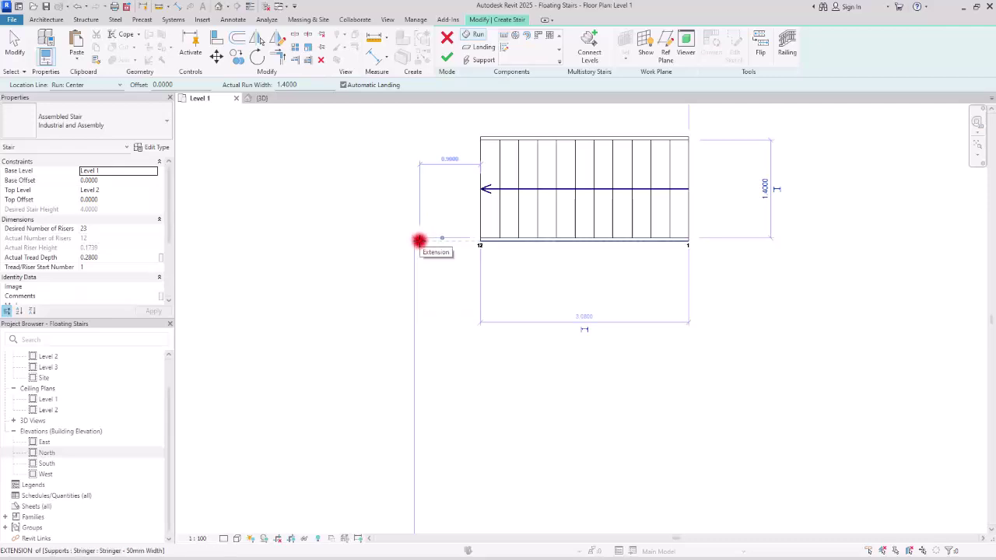
{"action": "left_click", "coordinate": [419, 241]}
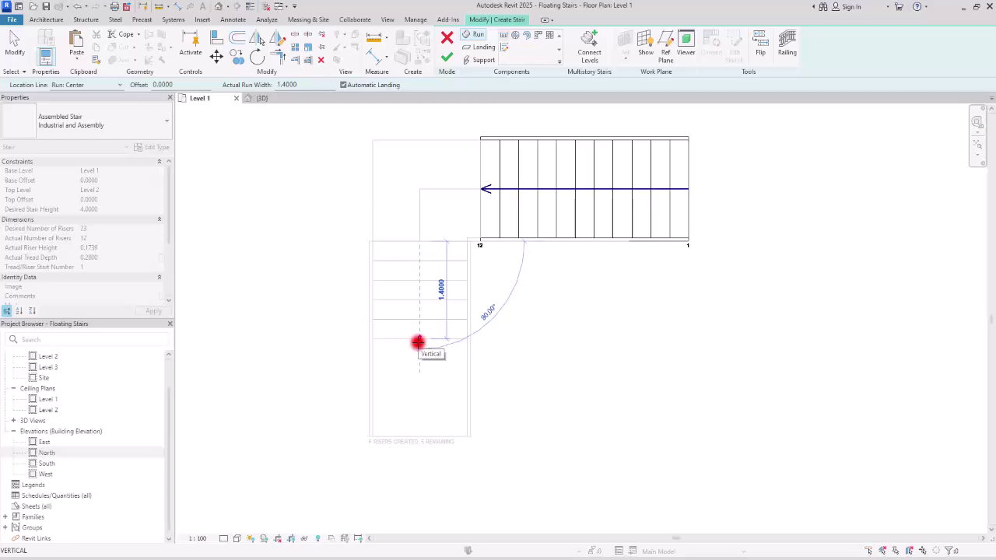
{"action": "left_click", "coordinate": [420, 476]}
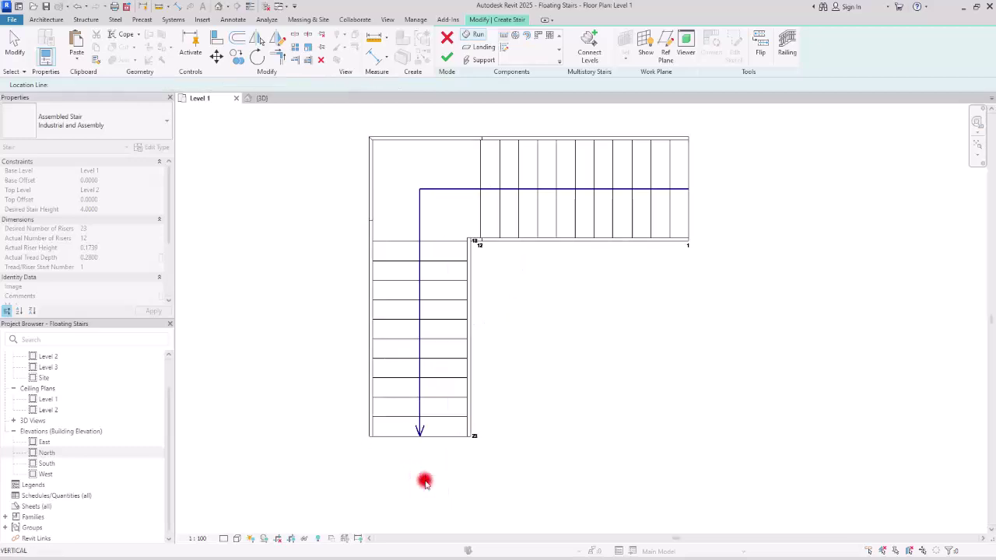
{"action": "key", "text": "Escape"}
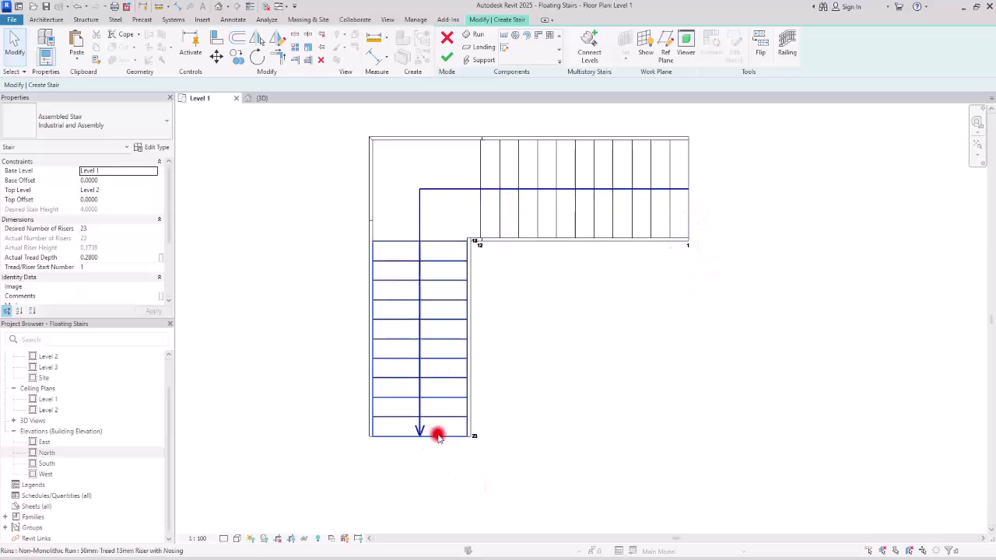
Move the stair sketch from its outer corner to the top-left inner wall corner, then view it in {3D}.
{"action": "scroll", "coordinate": [527, 432], "scroll_direction": "down", "scroll_amount": 4}
{"action": "left_click_drag", "start_coordinate": [372, 155], "coordinate": [681, 404]}
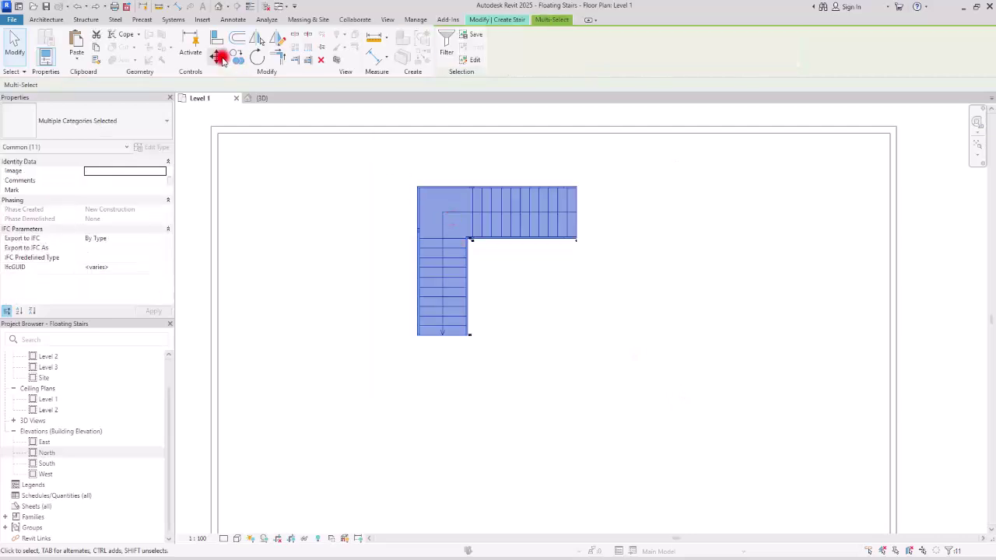
{"action": "left_click", "coordinate": [218, 55]}
{"action": "scroll", "coordinate": [385, 180], "scroll_direction": "up", "scroll_amount": 8}
{"action": "scroll", "coordinate": [402, 198], "scroll_direction": "up", "scroll_amount": 3}
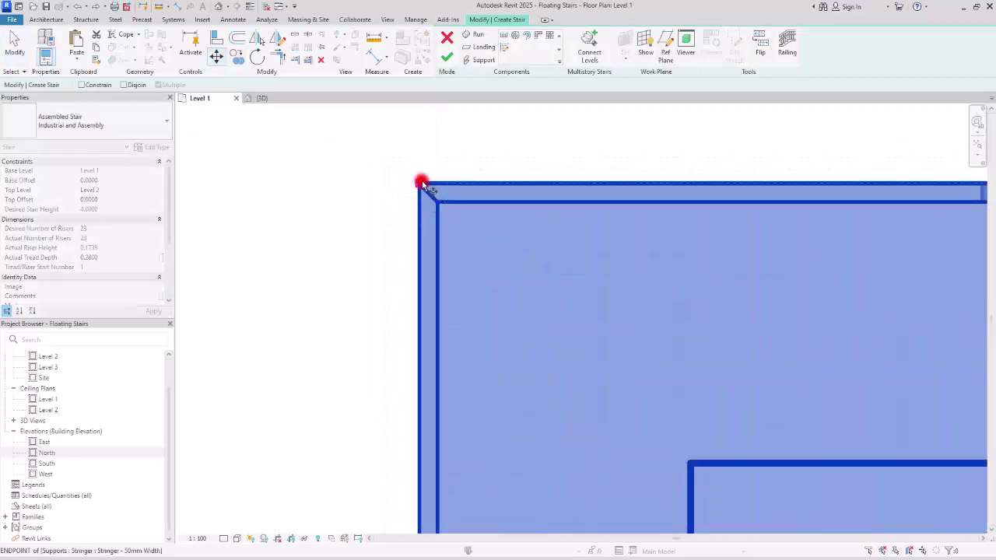
{"action": "left_click", "coordinate": [422, 184]}
{"action": "scroll", "coordinate": [623, 210], "scroll_direction": "down", "scroll_amount": 4}
{"action": "scroll", "coordinate": [662, 220], "scroll_direction": "down", "scroll_amount": 3}
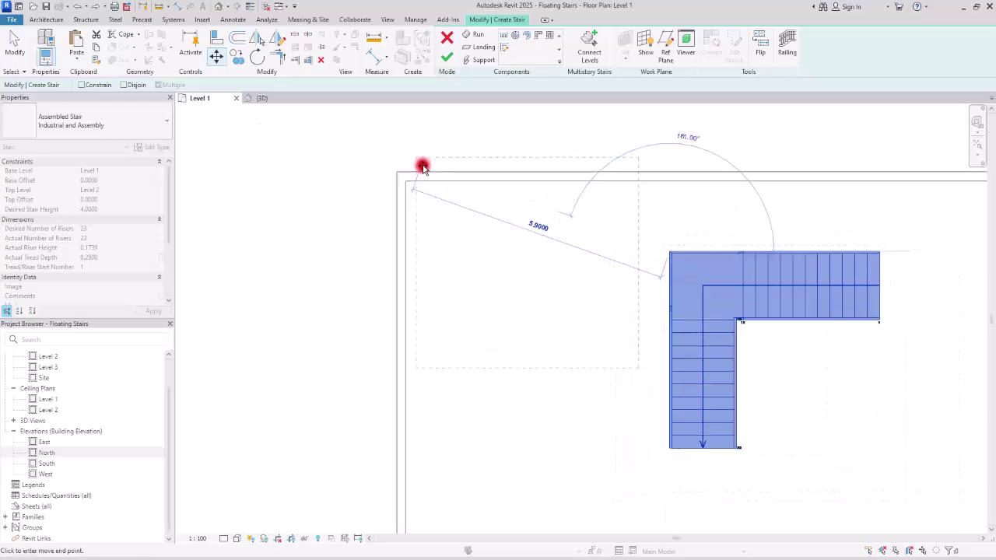
{"action": "scroll", "coordinate": [420, 164], "scroll_direction": "up", "scroll_amount": 5}
{"action": "left_click", "coordinate": [376, 208]}
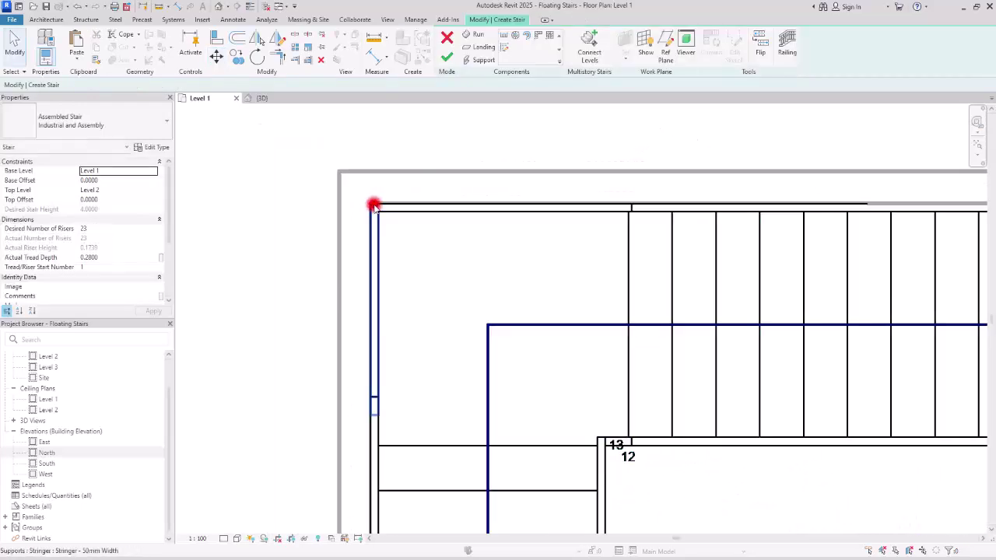
{"action": "scroll", "coordinate": [405, 204], "scroll_direction": "down", "scroll_amount": 3}
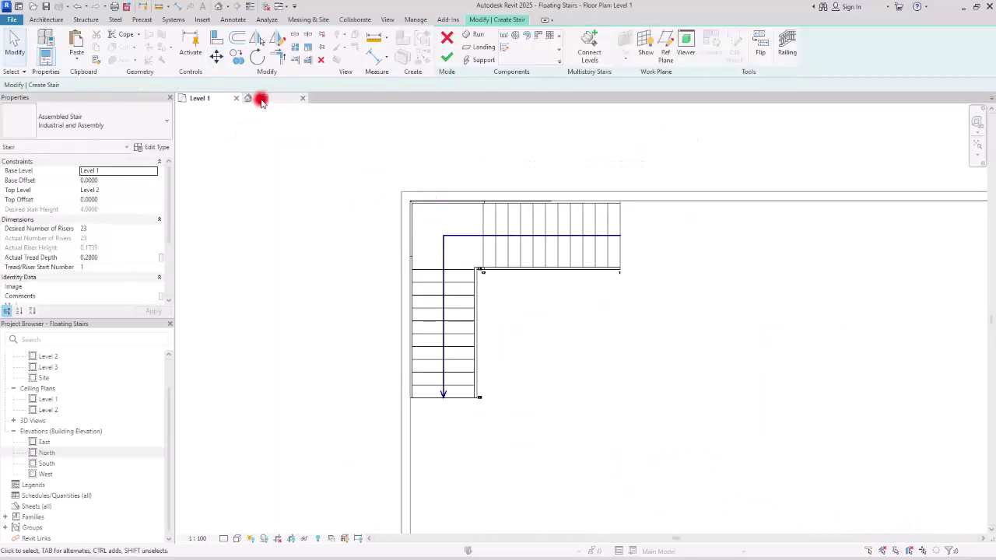
{"action": "left_click", "coordinate": [260, 98]}
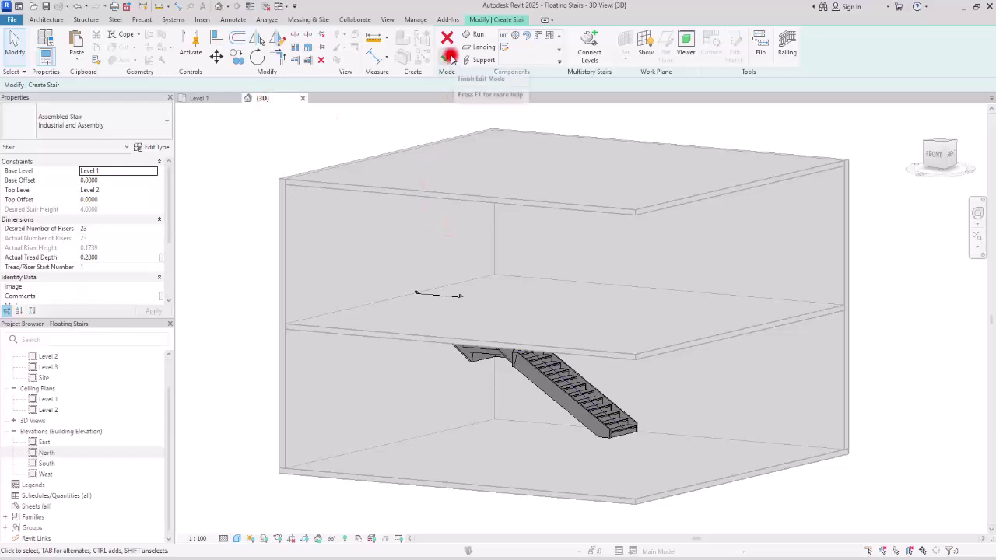
Finish editing the stair and clear the selection in the 3D view.
{"action": "left_click", "coordinate": [454, 83]}
{"action": "scroll", "coordinate": [544, 415], "scroll_direction": "up", "scroll_amount": 3}
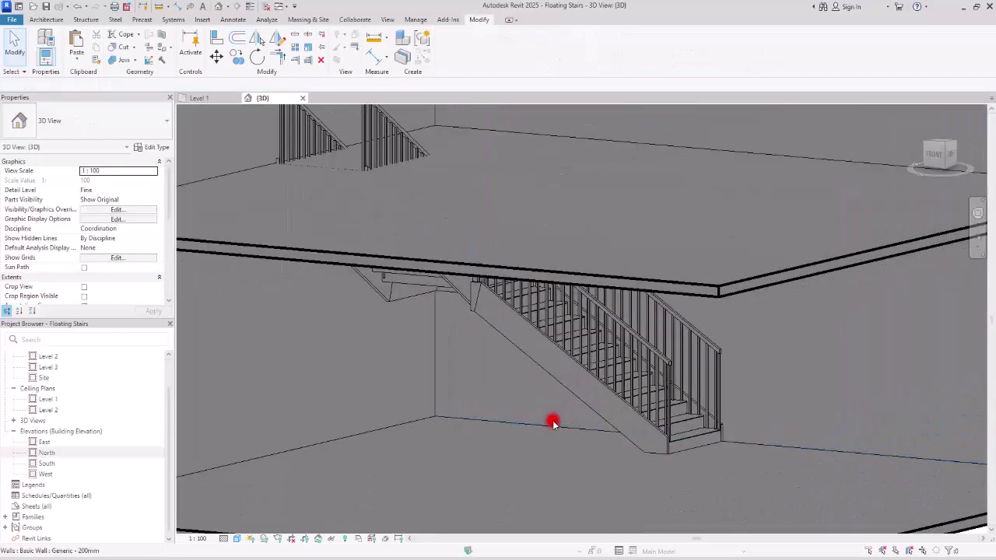
{"action": "scroll", "coordinate": [541, 365], "scroll_direction": "down", "scroll_amount": 3}
{"action": "key", "text": "Escape"}
Delete both railings that were generated on the stair.
{"action": "left_click", "coordinate": [423, 238]}
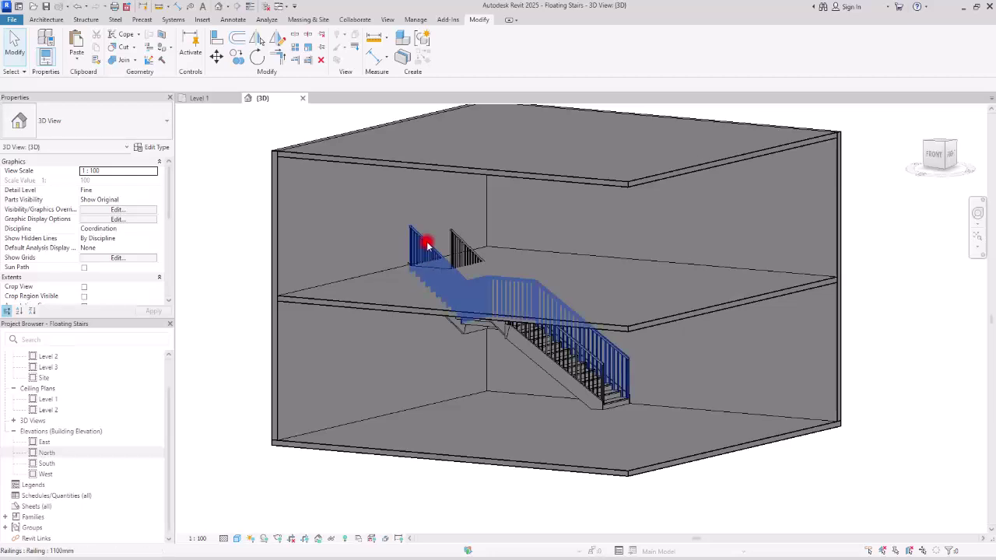
{"action": "key", "text": "Delete"}
{"action": "left_click", "coordinate": [455, 232]}
{"action": "key", "text": "Delete"}
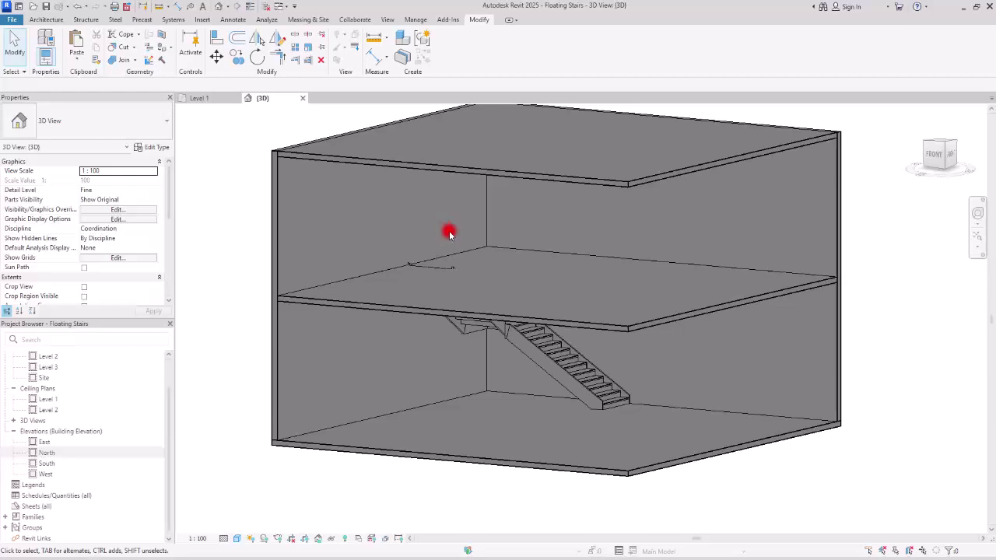
Select the stair, then return to the Level 1 floor plan.
{"action": "left_click", "coordinate": [484, 331]}
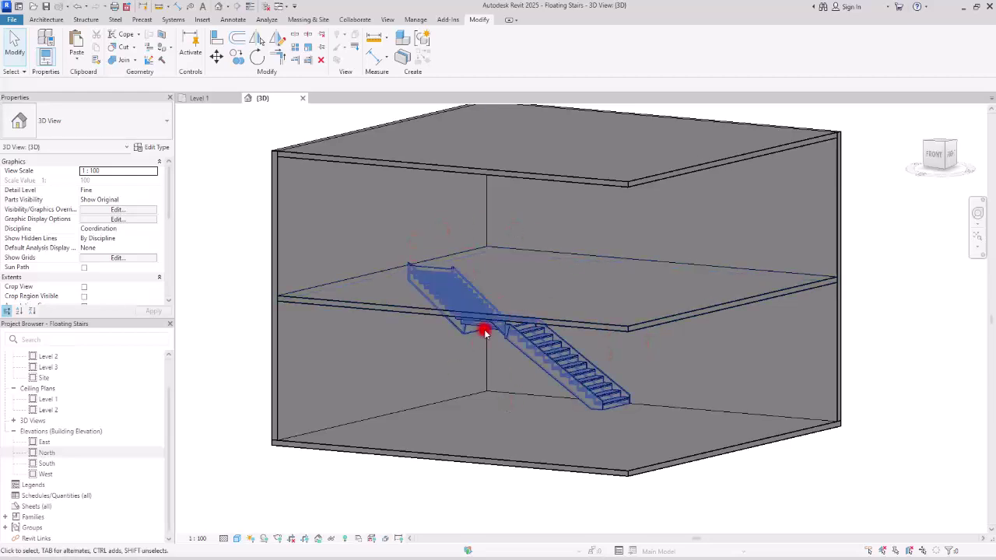
{"action": "key", "text": "Escape"}
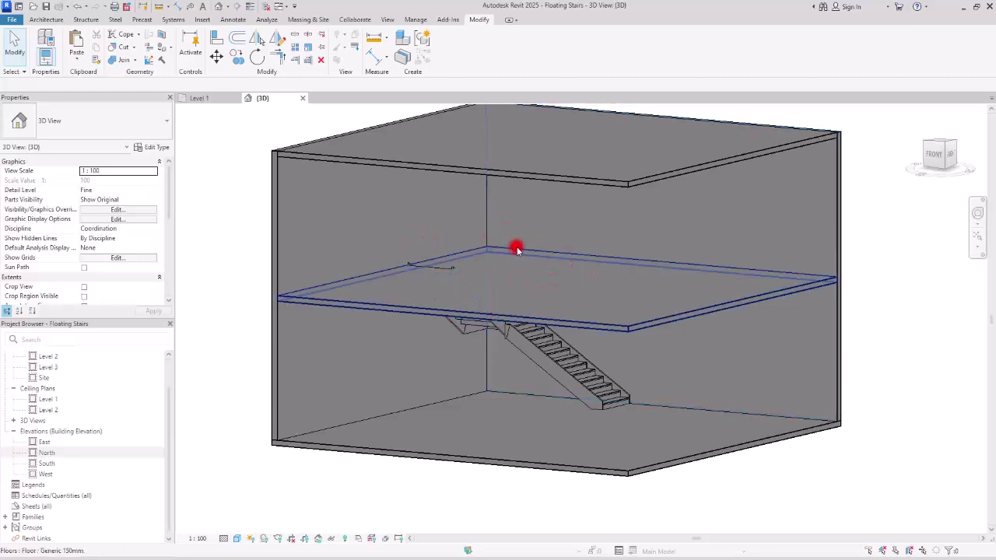
{"action": "left_click", "coordinate": [554, 350]}
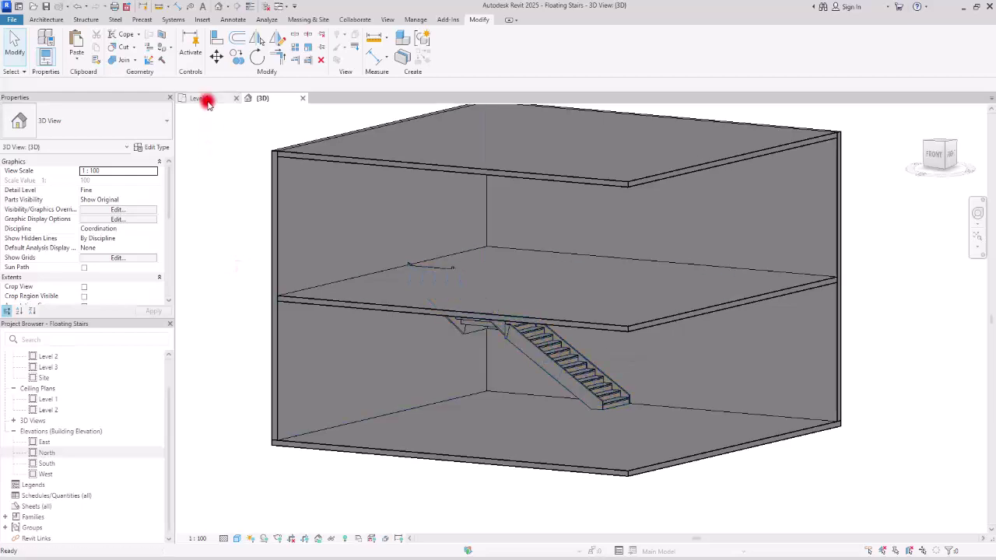
{"action": "left_click", "coordinate": [203, 99]}
On Level 1, start a shaft sketch from the stair's right and bottom edges, joined at their corner.
{"action": "left_click", "coordinate": [47, 19]}
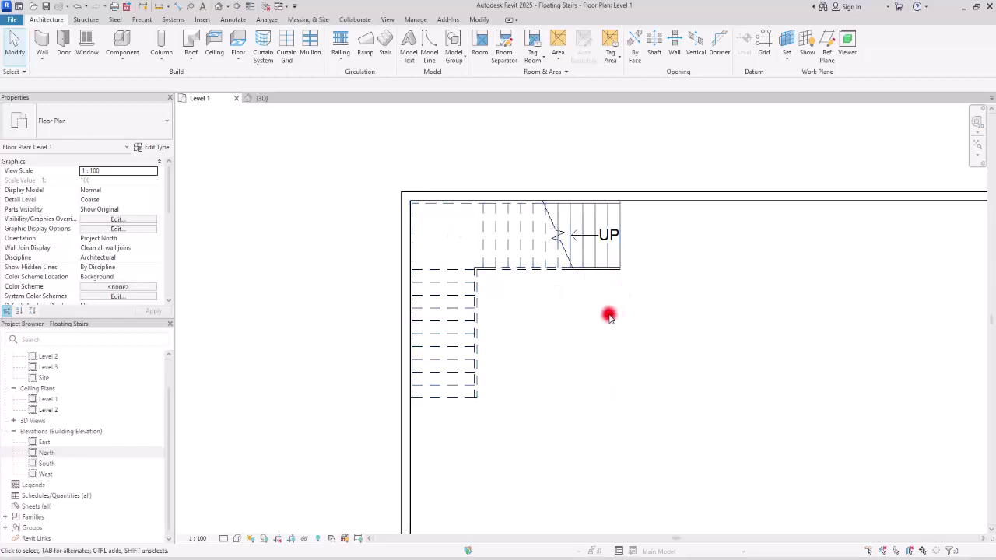
{"action": "left_click", "coordinate": [655, 43]}
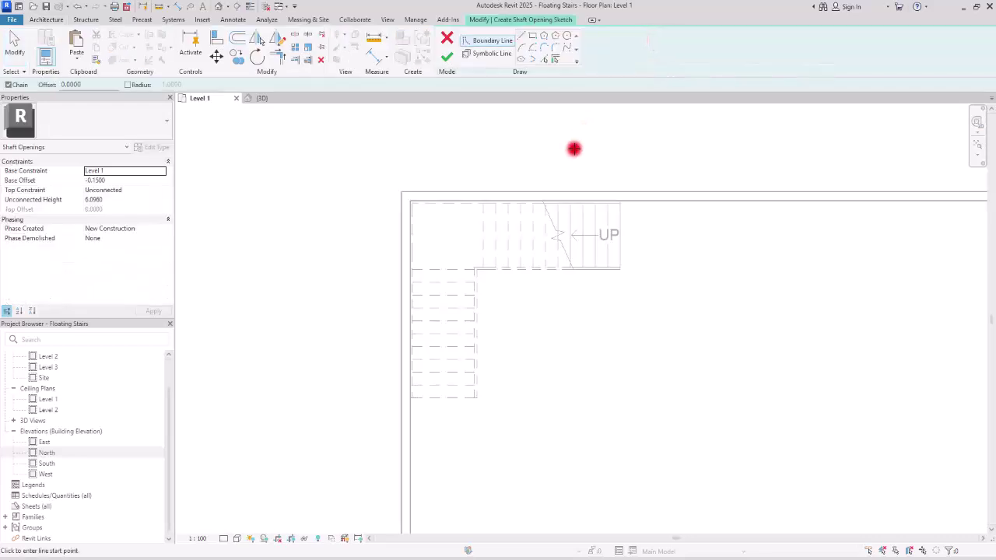
{"action": "scroll", "coordinate": [492, 392], "scroll_direction": "up", "scroll_amount": 3}
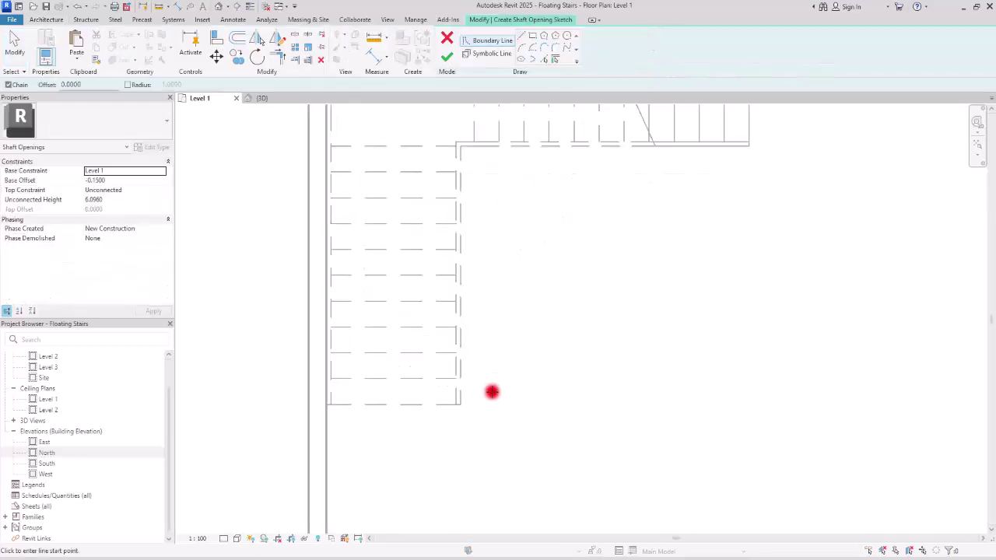
{"action": "left_click", "coordinate": [547, 61]}
{"action": "left_click", "coordinate": [749, 117]}
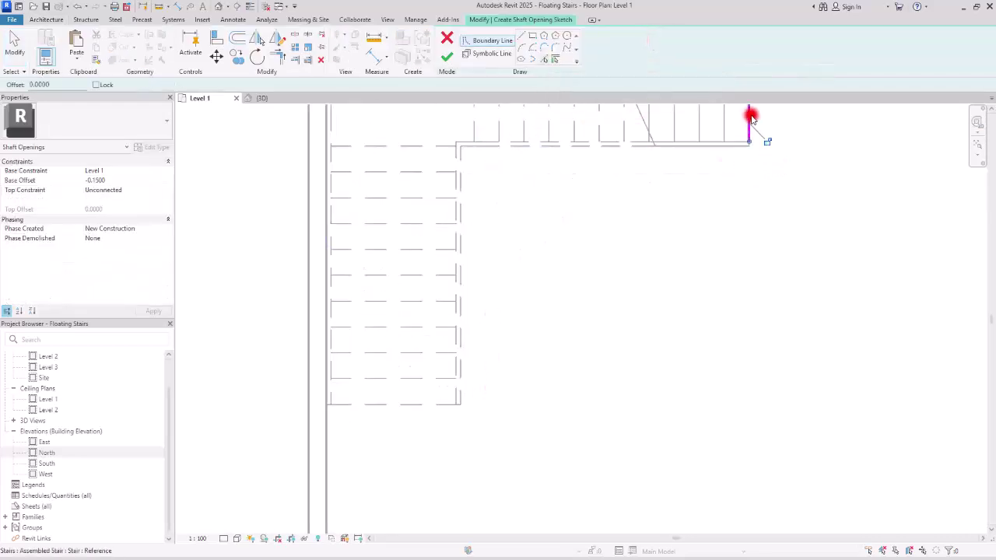
{"action": "left_click", "coordinate": [378, 402]}
{"action": "scroll", "coordinate": [433, 465], "scroll_direction": "down", "scroll_amount": 4}
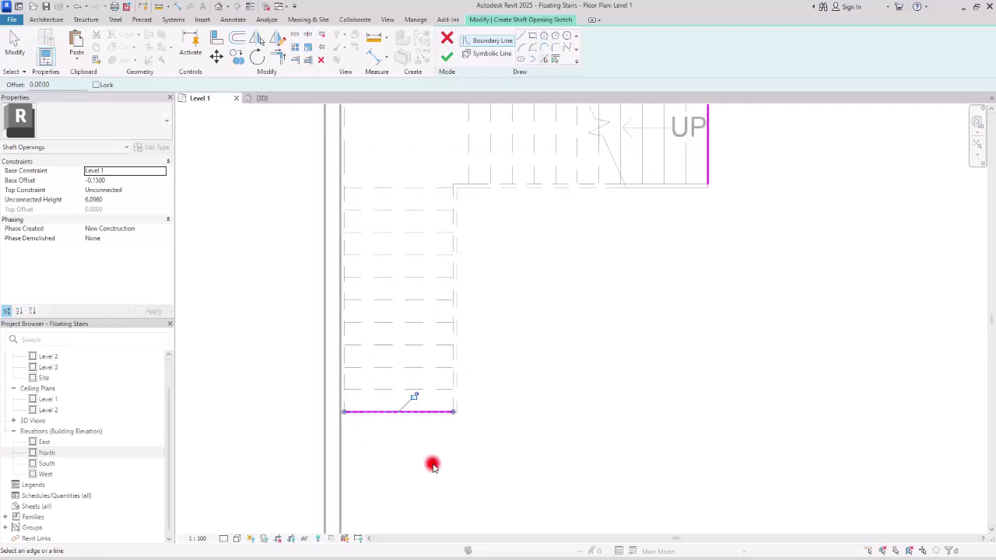
{"action": "scroll", "coordinate": [508, 440], "scroll_direction": "up", "scroll_amount": 2}
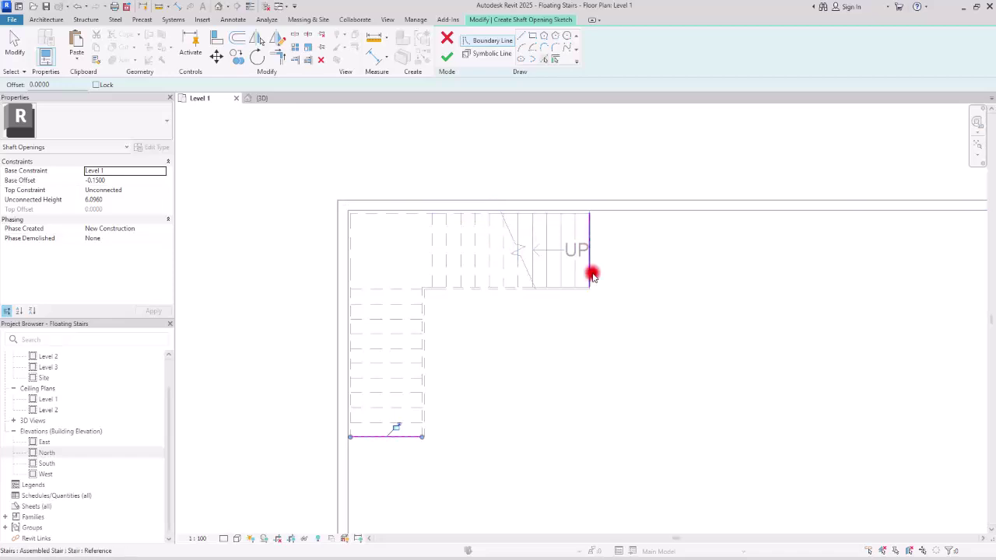
{"action": "left_click", "coordinate": [278, 60]}
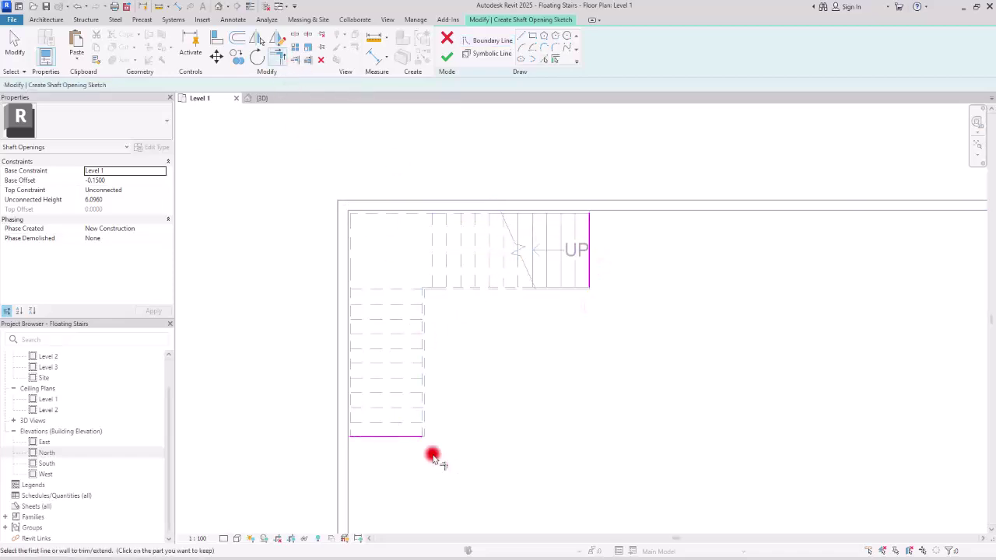
{"action": "left_click", "coordinate": [402, 436]}
{"action": "left_click", "coordinate": [593, 260]}
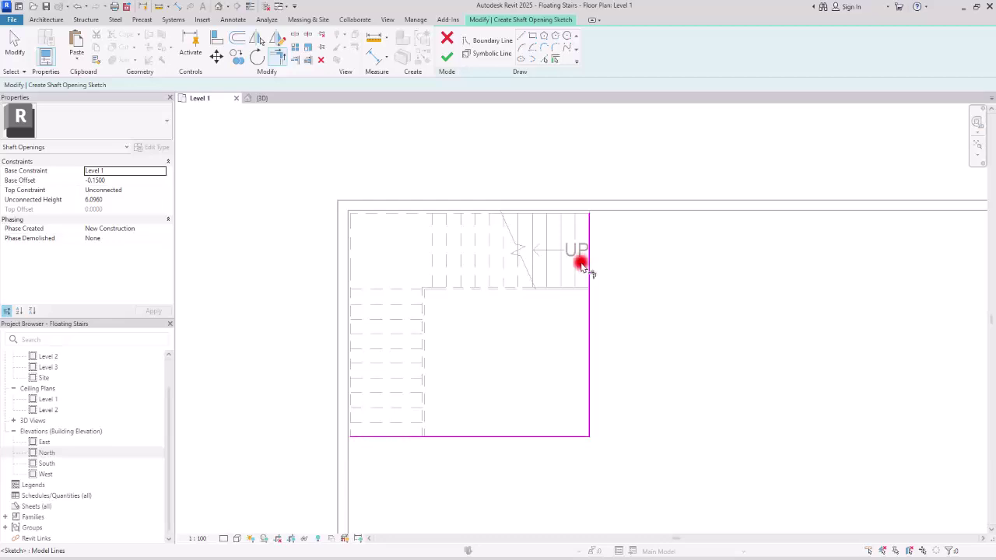
Add the top and left wall edges, trim the corners into a closed rectangle, and finish the shaft.
{"action": "left_click", "coordinate": [547, 57]}
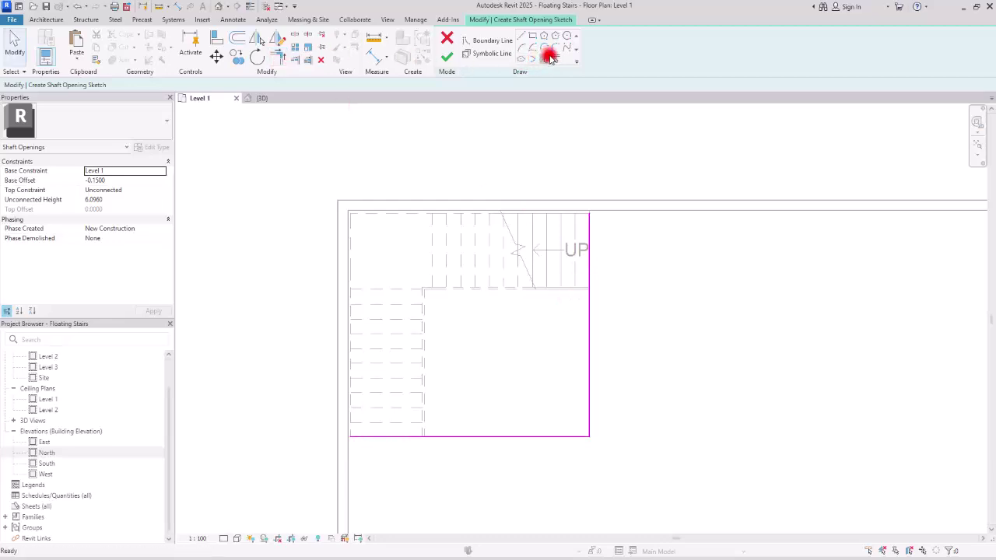
{"action": "left_click", "coordinate": [600, 213]}
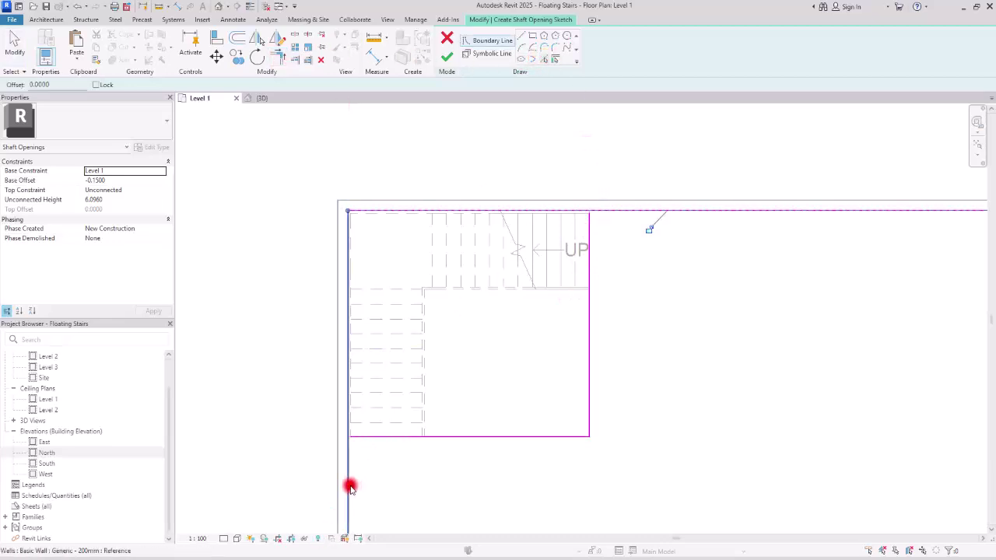
{"action": "left_click", "coordinate": [349, 485]}
{"action": "left_click", "coordinate": [278, 60]}
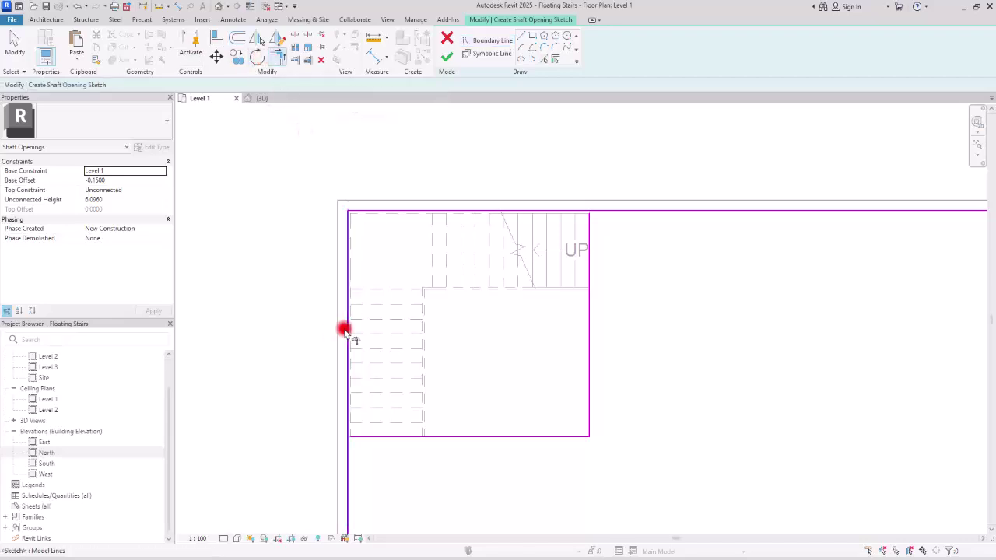
{"action": "left_click", "coordinate": [348, 329]}
{"action": "left_click", "coordinate": [366, 435]}
{"action": "left_click", "coordinate": [568, 211]}
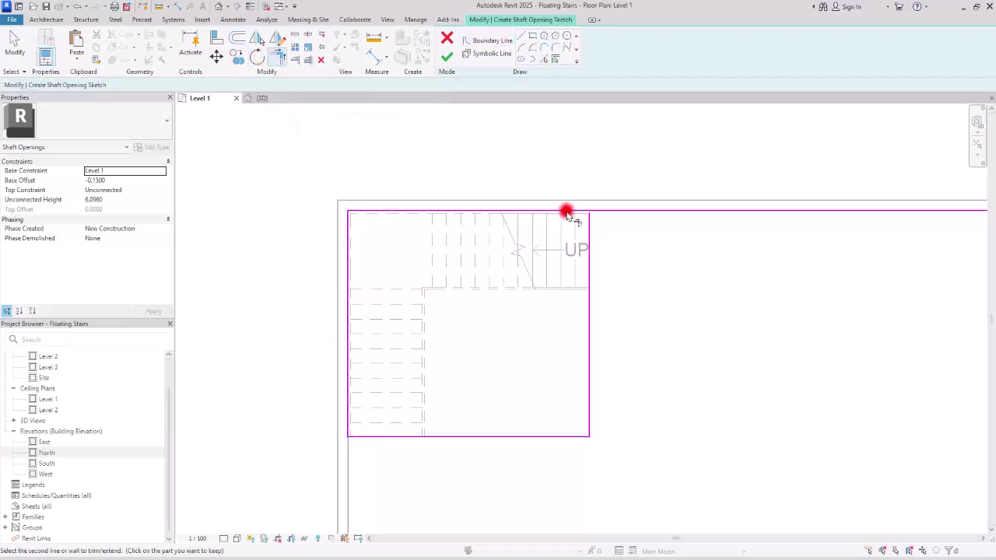
{"action": "left_click", "coordinate": [590, 260]}
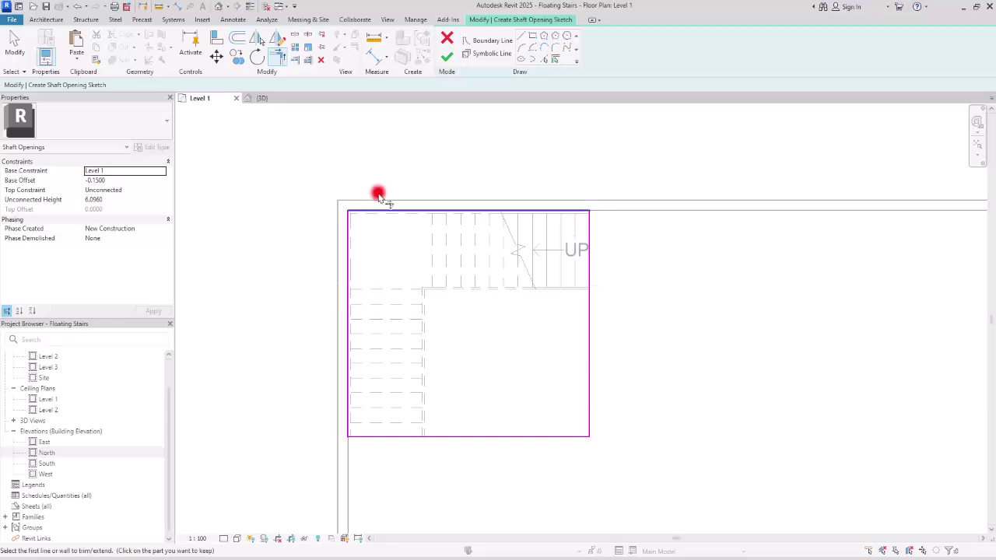
{"action": "key", "text": "Escape"}
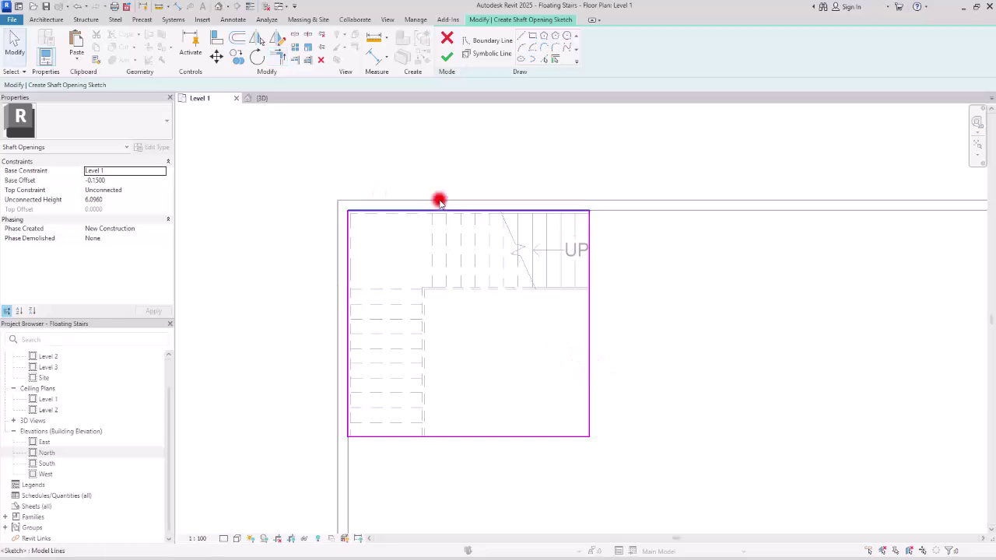
{"action": "left_click", "coordinate": [447, 57]}
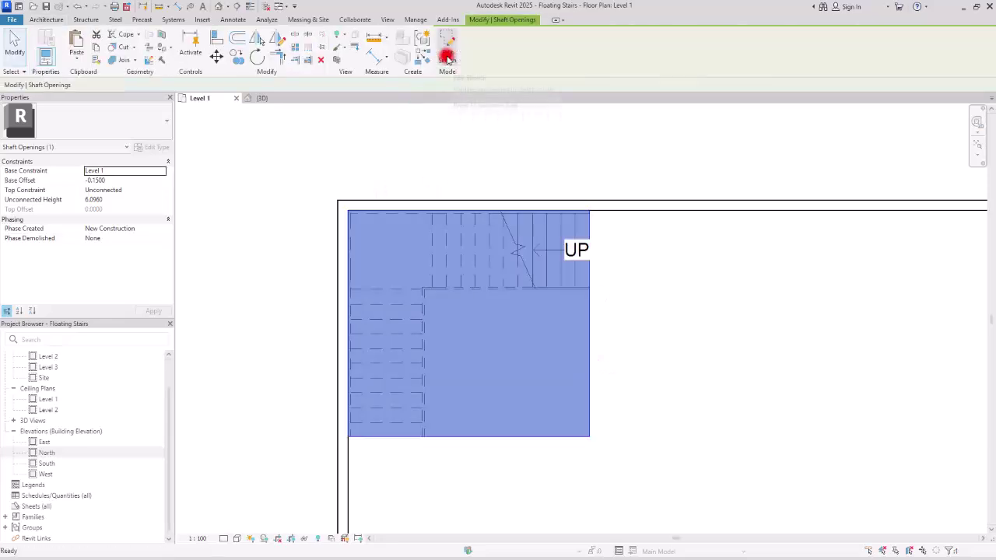
In {3D}, raise the shaft's bottom to Level 2 and pull its top down.
{"action": "left_click", "coordinate": [262, 98]}
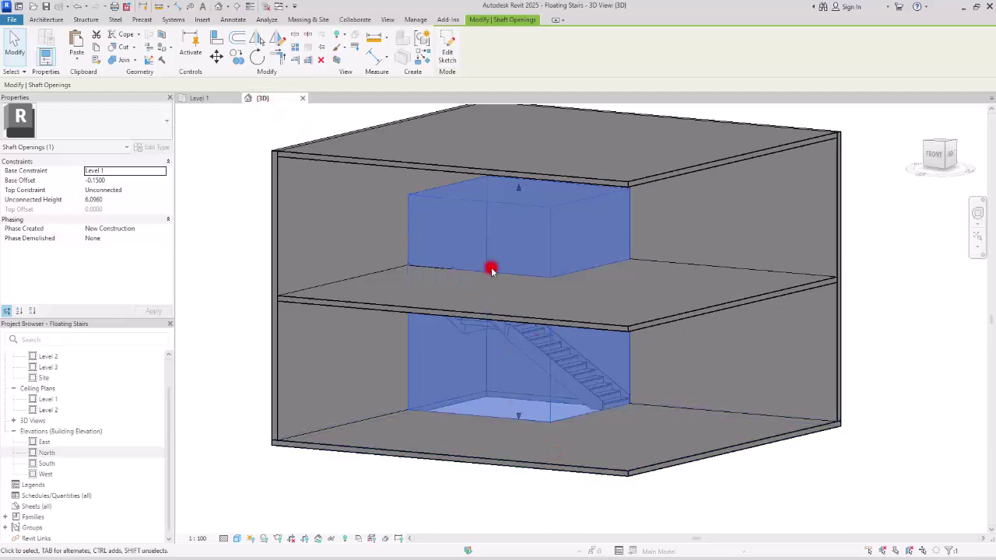
{"action": "middle_click_drag", "start_coordinate": [638, 407], "coordinate": [478, 413], "text": "shift"}
{"action": "left_click_drag", "start_coordinate": [519, 416], "coordinate": [514, 323]}
{"action": "middle_click_drag", "start_coordinate": [585, 431], "coordinate": [578, 373], "text": "shift"}
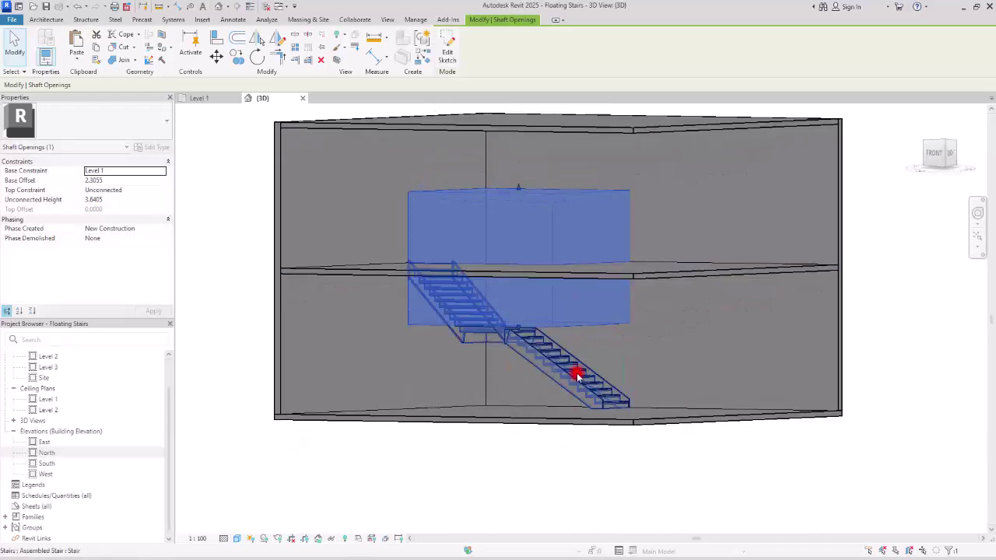
{"action": "left_click_drag", "start_coordinate": [518, 194], "coordinate": [516, 283]}
{"action": "key", "text": "Escape"}
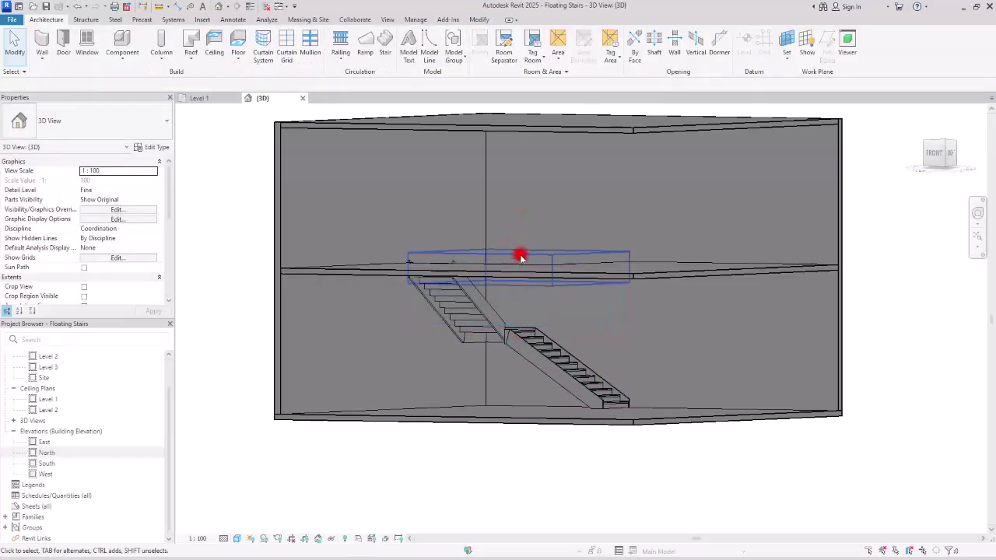
Orbit to an angled perspective and select the stair.
{"action": "middle_click_drag", "start_coordinate": [520, 258], "coordinate": [420, 249], "text": "shift"}
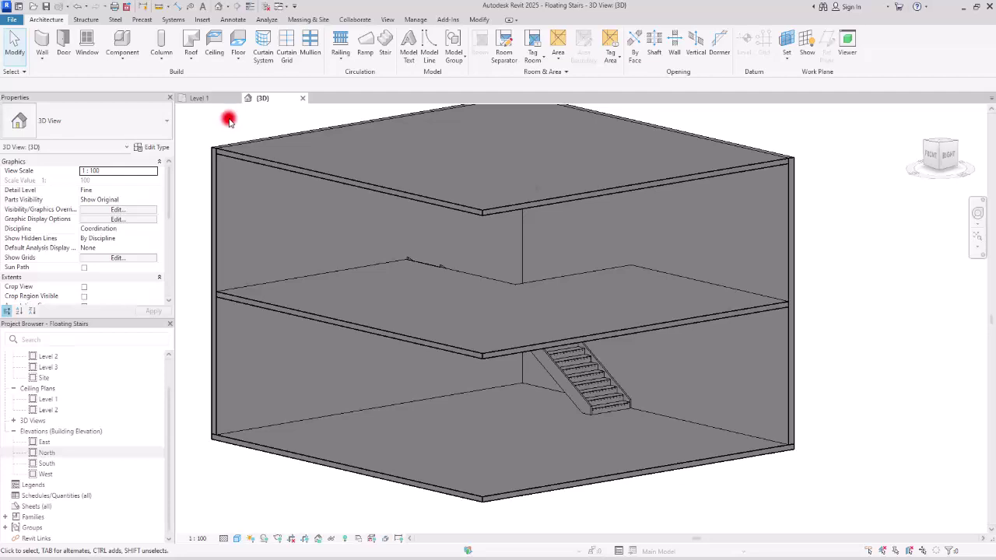
{"action": "left_click", "coordinate": [594, 385]}
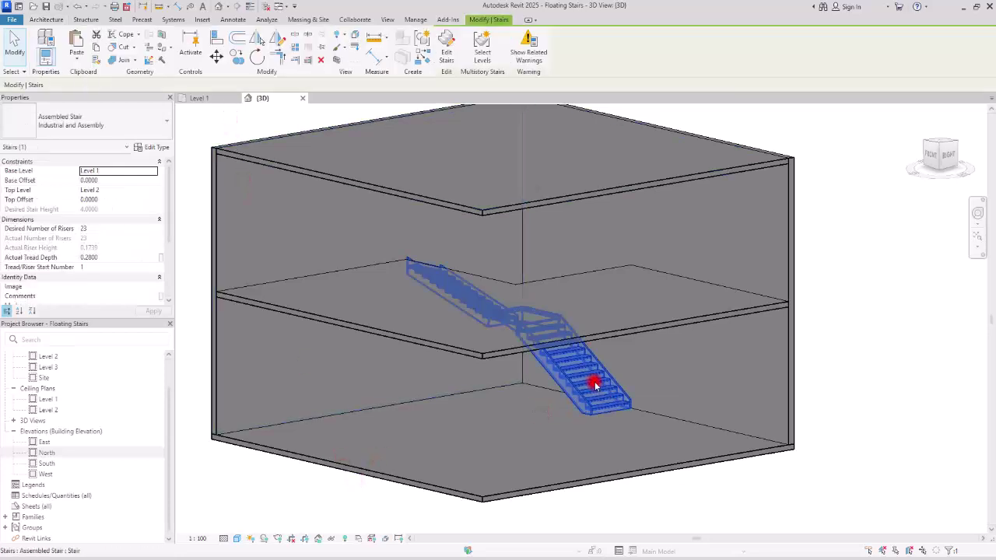
{"action": "left_click", "coordinate": [331, 539]}
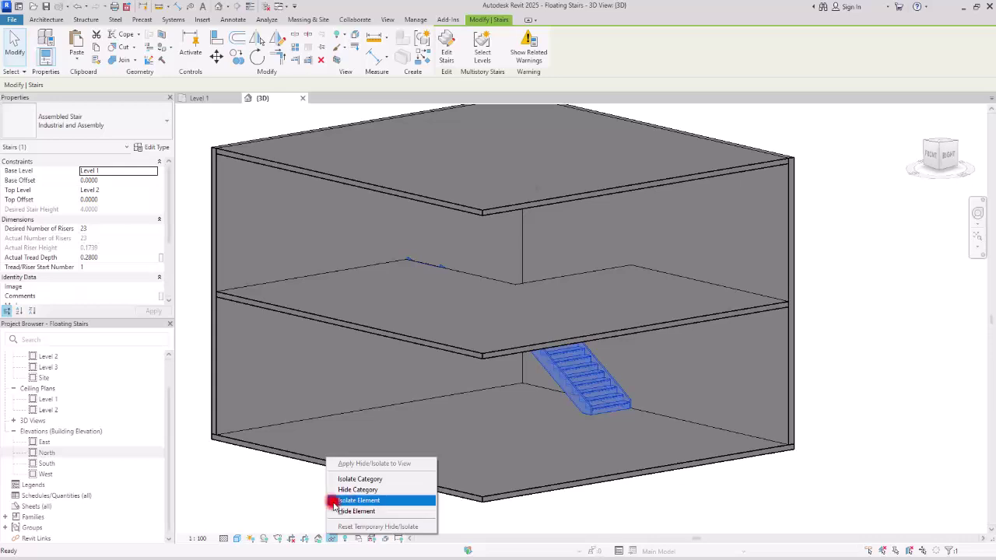
Isolate the stair, orbit around it, and open its Industrial and Assembly type properties.
{"action": "left_click", "coordinate": [394, 502]}
{"action": "left_click", "coordinate": [632, 250]}
{"action": "middle_click_drag", "start_coordinate": [672, 256], "coordinate": [629, 374], "text": "shift"}
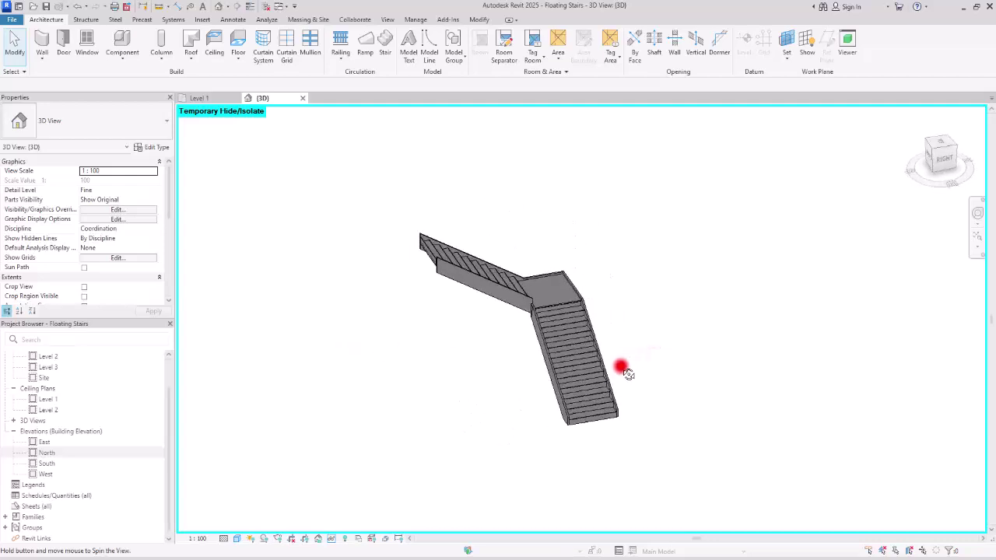
{"action": "scroll", "coordinate": [572, 356], "scroll_direction": "up", "scroll_amount": 5}
{"action": "scroll", "coordinate": [519, 396], "scroll_direction": "down", "scroll_amount": 2}
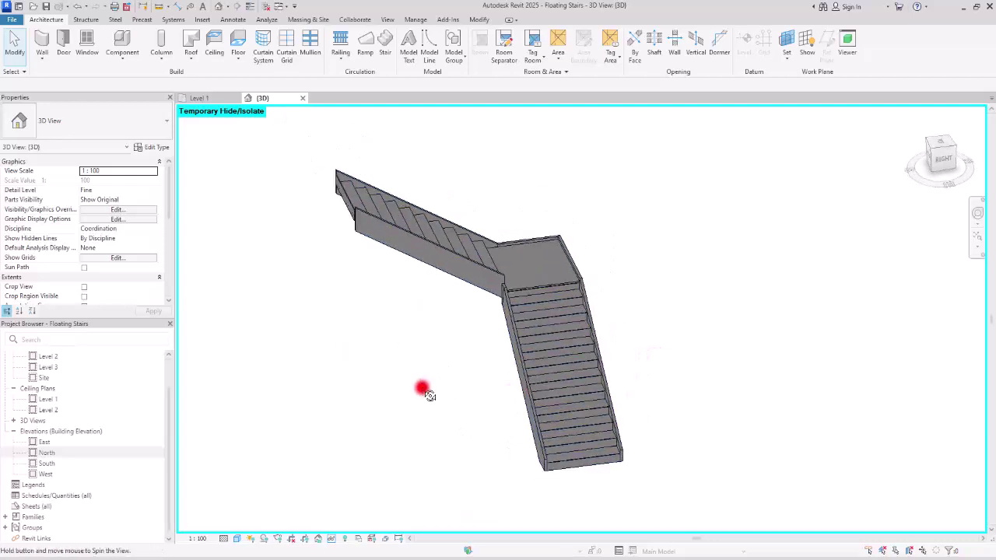
{"action": "middle_click_drag", "start_coordinate": [429, 396], "coordinate": [507, 309], "text": "shift"}
{"action": "left_click", "coordinate": [534, 311]}
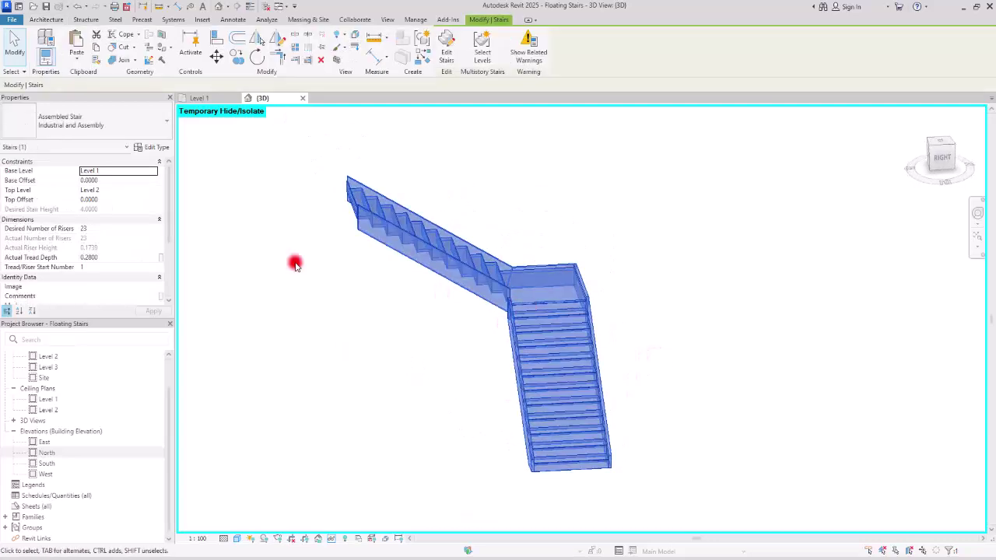
{"action": "left_click", "coordinate": [155, 147]}
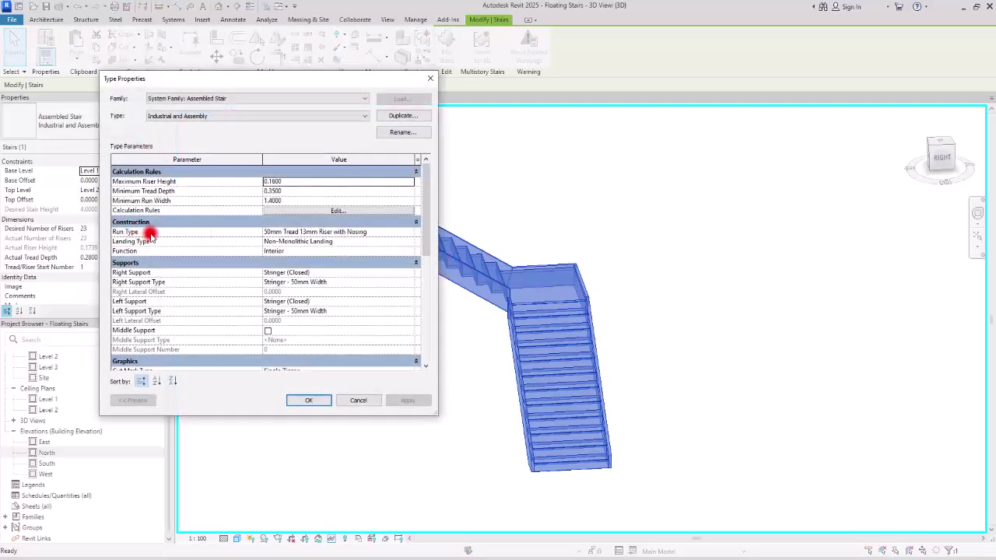
Duplicate the stair type as a new type named 'Floating Stair'.
{"action": "left_click", "coordinate": [403, 116]}
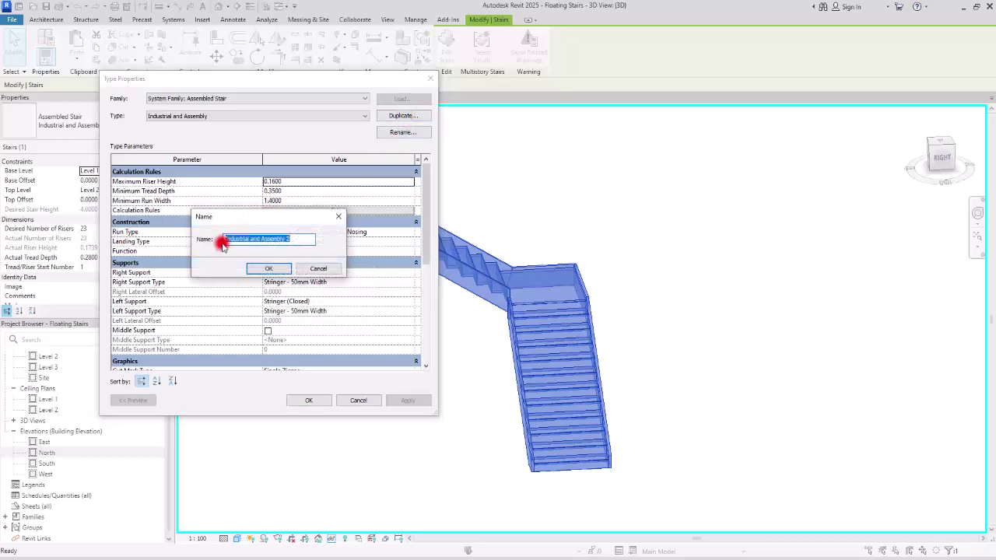
{"action": "key", "text": "BackSpace"}
{"action": "type", "text": "Floating Stair"}
{"action": "key", "text": "Return"}
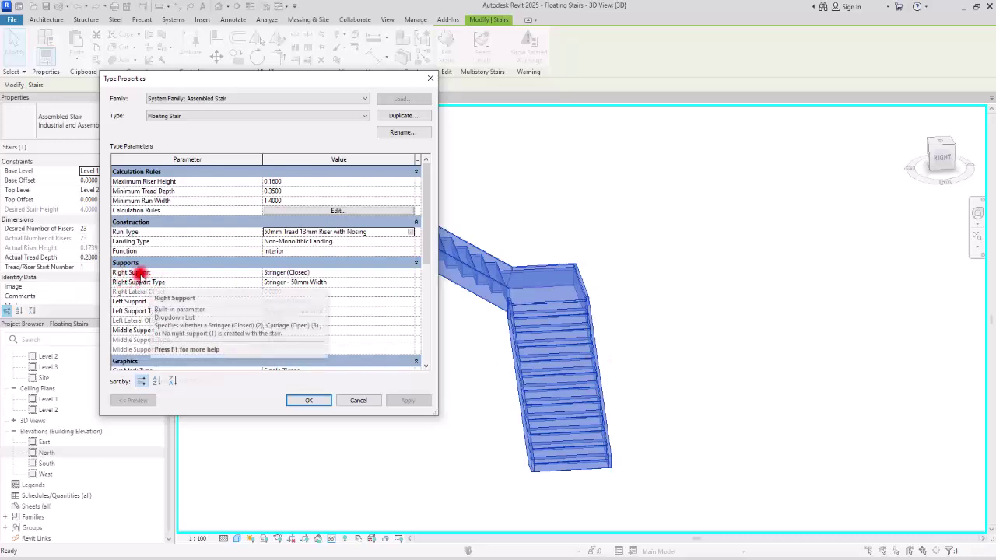
Set Right Support and Left Support to None, apply, and dismiss the stair height warning.
{"action": "left_click", "coordinate": [413, 273]}
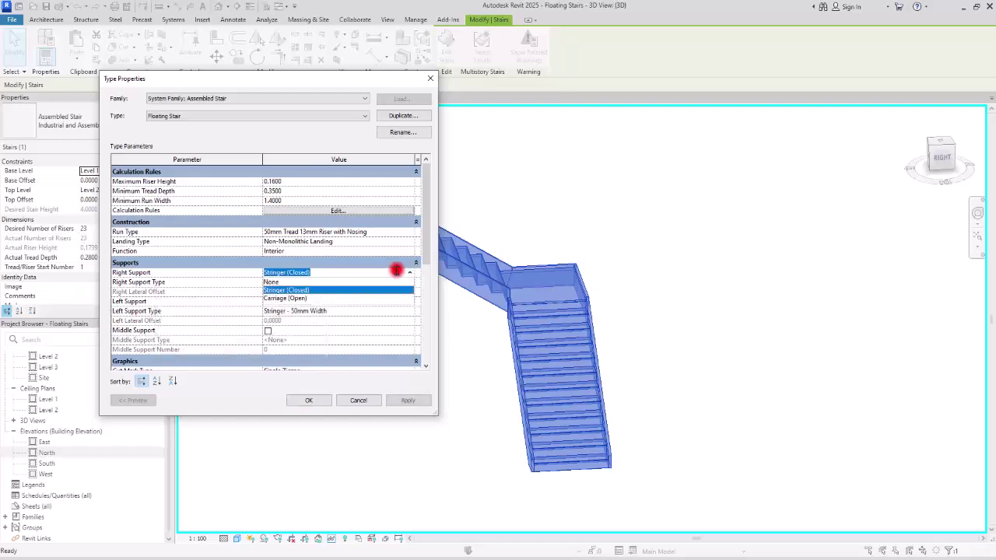
{"action": "left_click", "coordinate": [287, 282]}
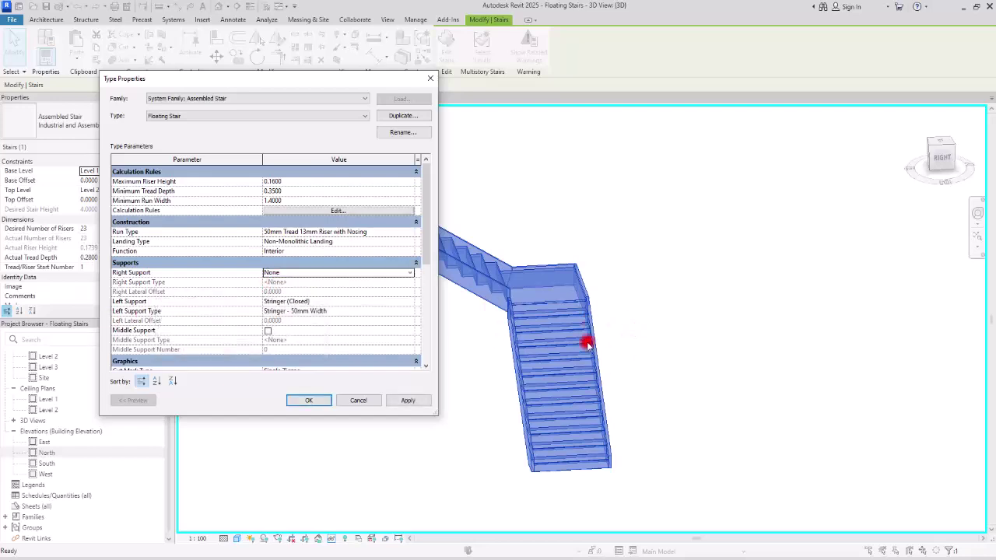
{"action": "left_click", "coordinate": [410, 301]}
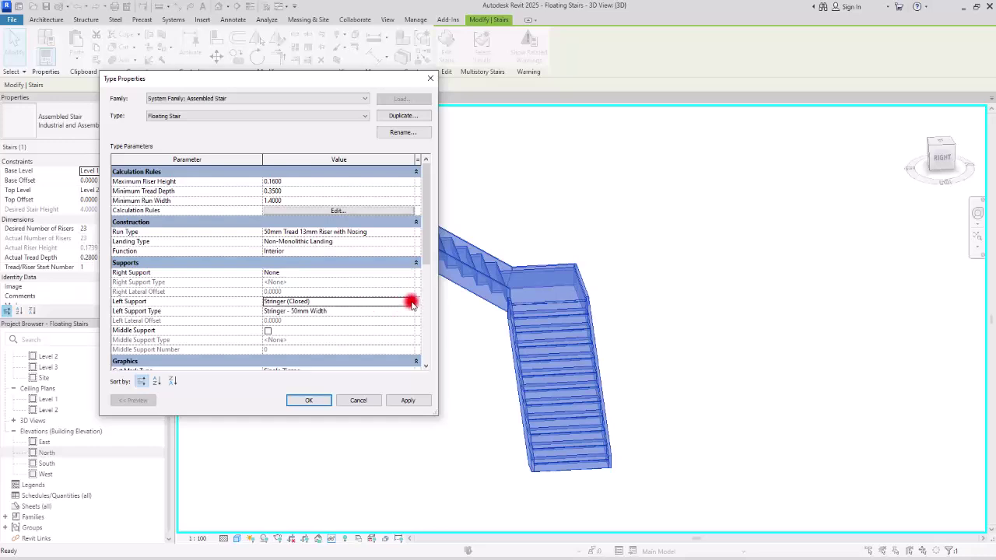
{"action": "left_click", "coordinate": [410, 302]}
{"action": "left_click", "coordinate": [280, 311]}
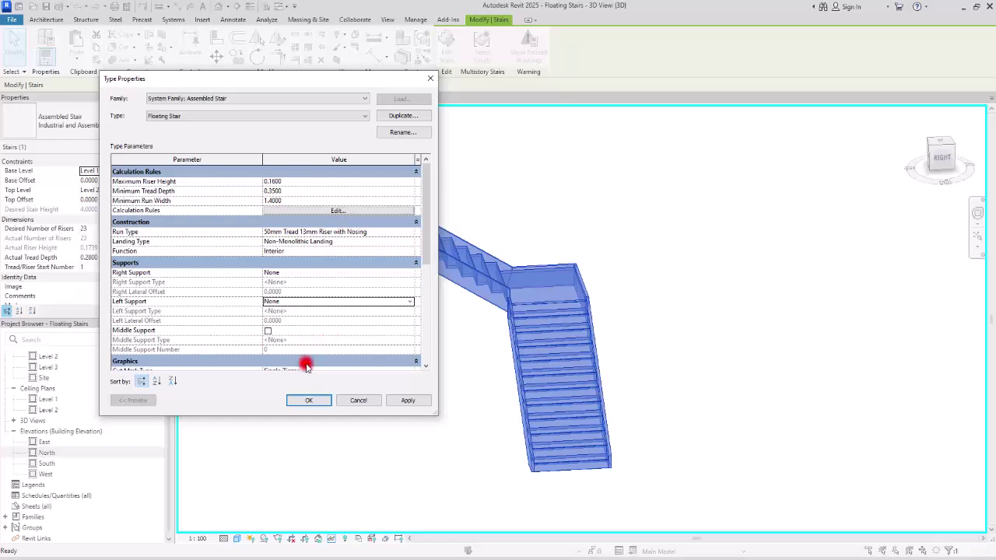
{"action": "left_click", "coordinate": [411, 401]}
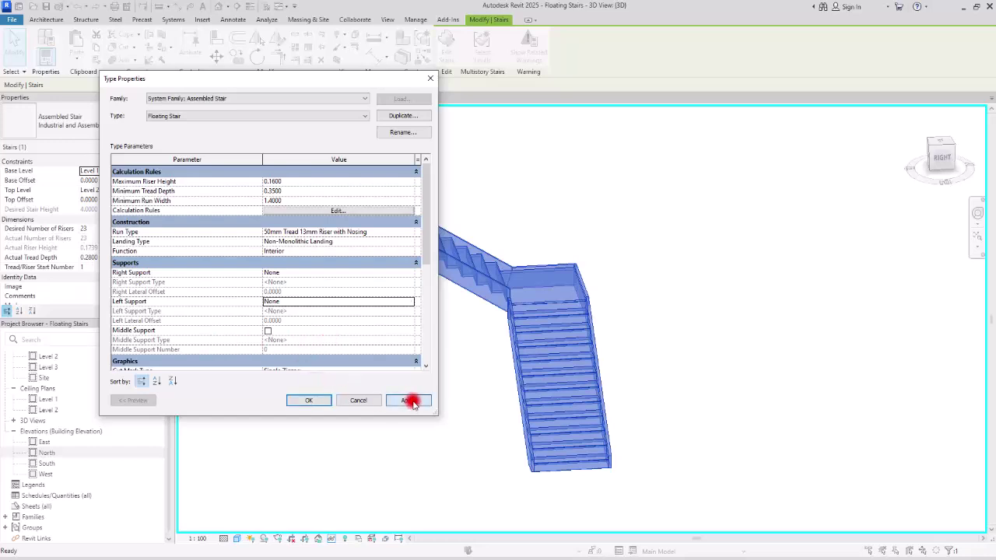
{"action": "left_click", "coordinate": [303, 400]}
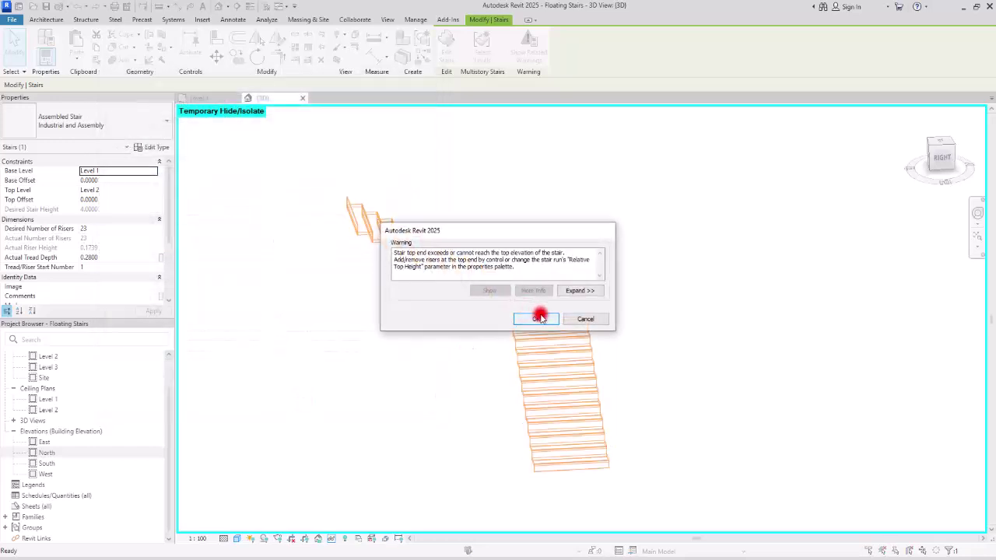
{"action": "left_click", "coordinate": [536, 315]}
{"action": "left_click", "coordinate": [440, 363]}
{"action": "middle_click_drag", "start_coordinate": [527, 363], "coordinate": [551, 332], "text": "shift"}
Duplicate the stair's run type as a new type named 'Tread 80mm'.
{"action": "left_click", "coordinate": [551, 332]}
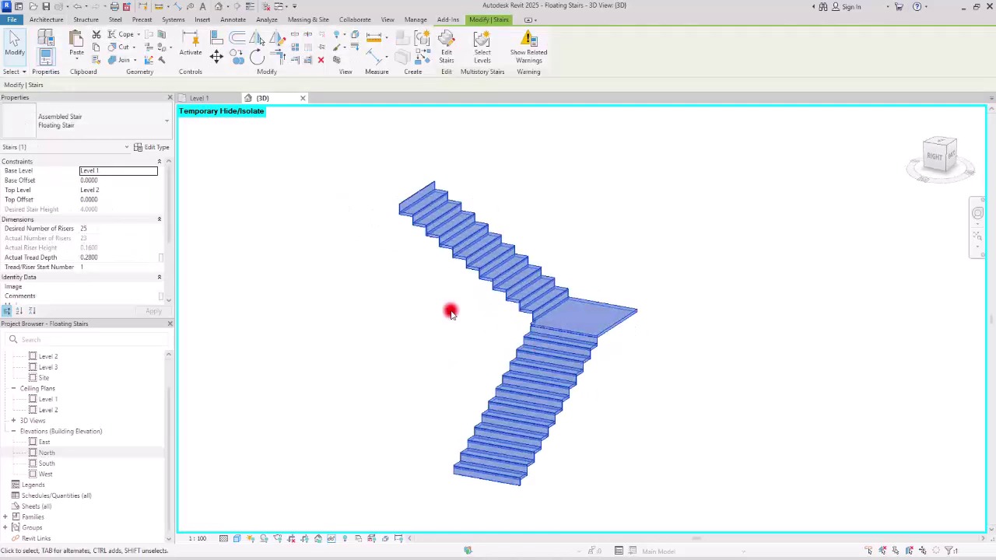
{"action": "left_click", "coordinate": [153, 149]}
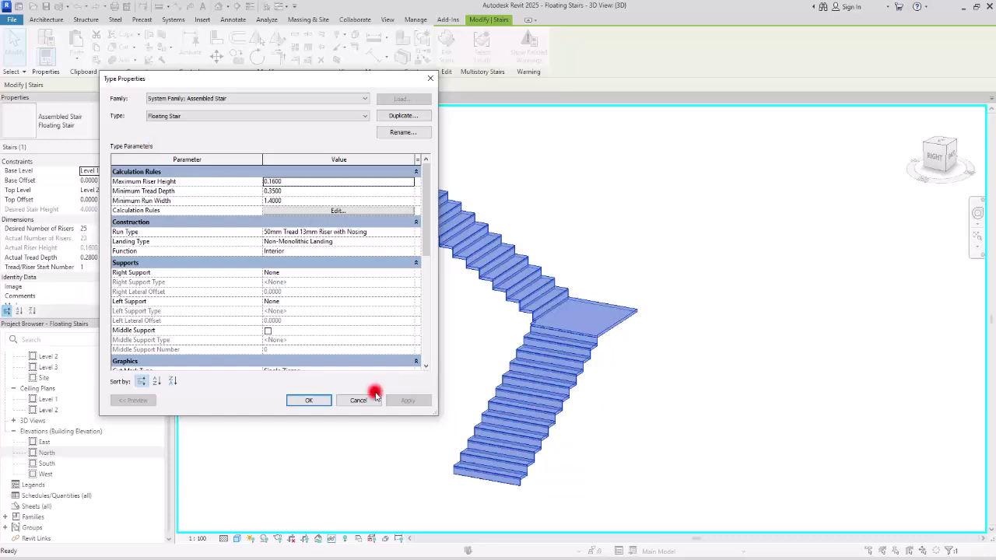
{"action": "left_click", "coordinate": [407, 236]}
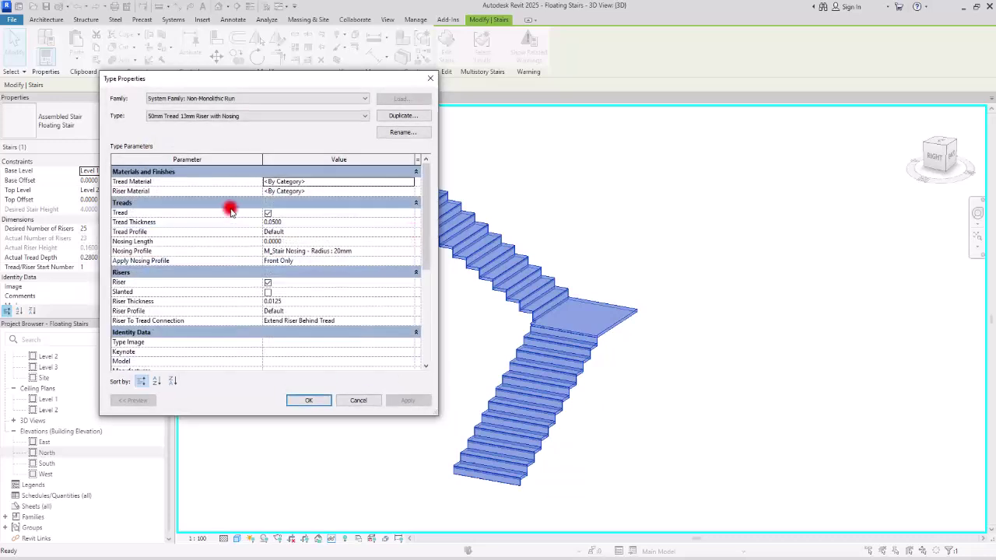
{"action": "left_click", "coordinate": [402, 116]}
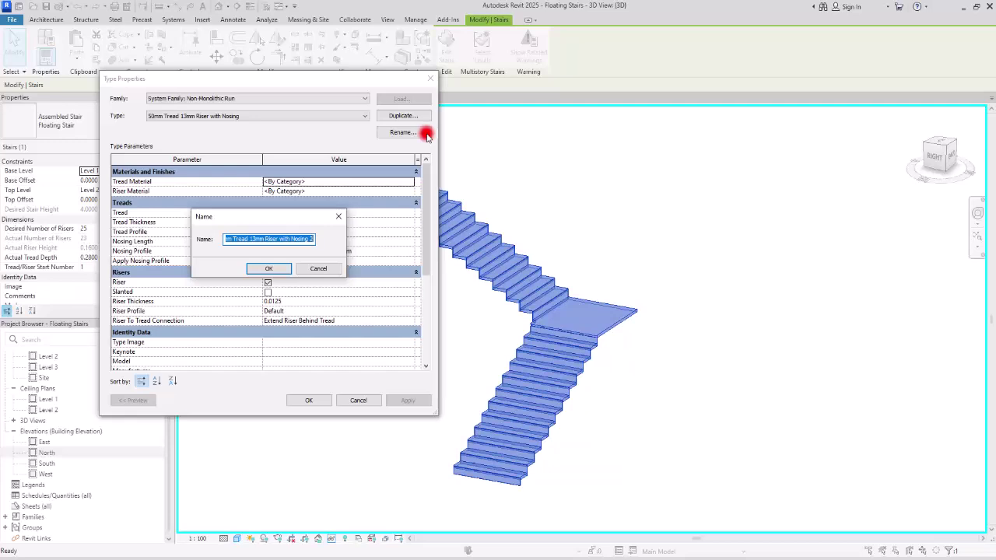
{"action": "type", "text": "Tread 80mm"}
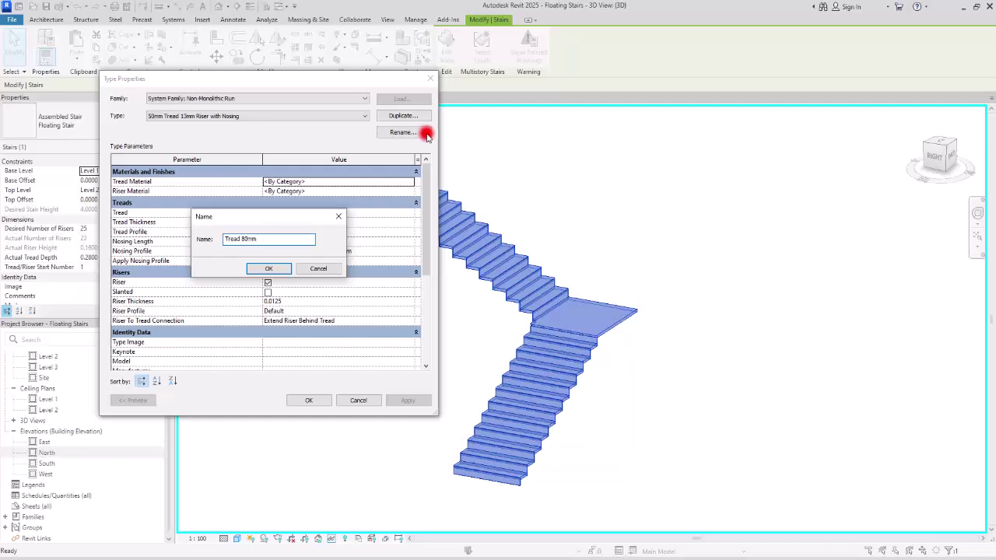
{"action": "left_click", "coordinate": [269, 269]}
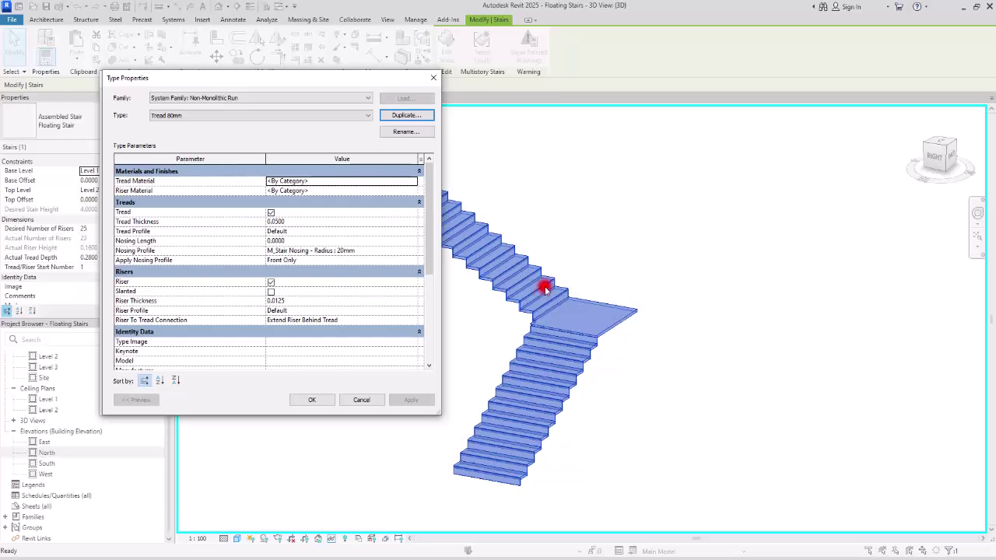
Turn off risers for the Tread 80mm run type and apply it to the stair.
{"action": "left_click", "coordinate": [270, 281]}
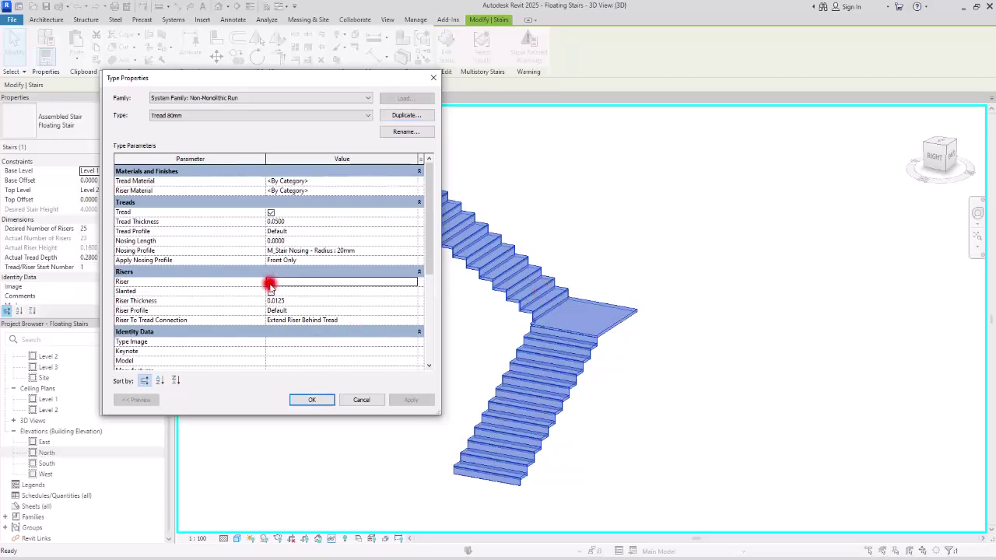
{"action": "left_click", "coordinate": [411, 400]}
{"action": "left_click", "coordinate": [321, 403]}
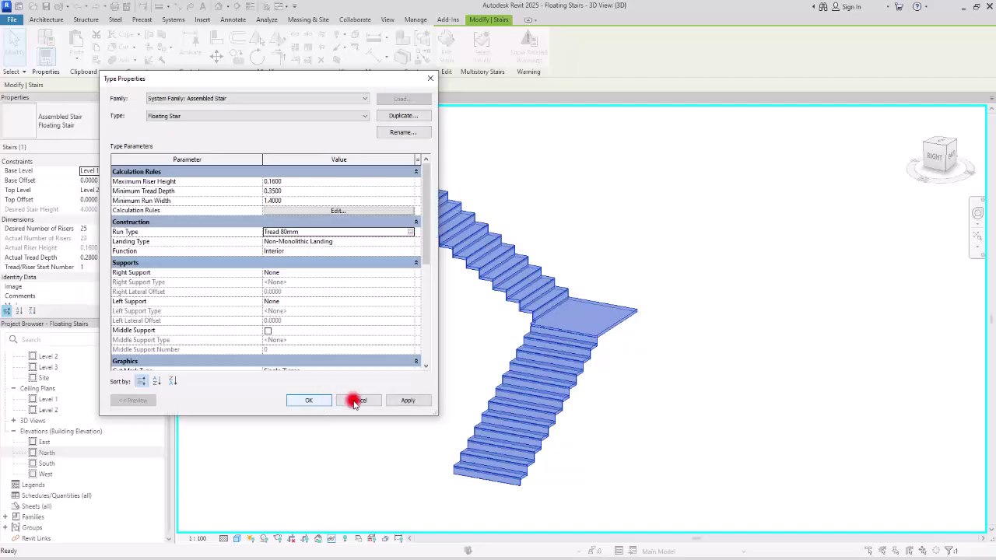
{"action": "left_click", "coordinate": [408, 401]}
{"action": "left_click", "coordinate": [310, 401]}
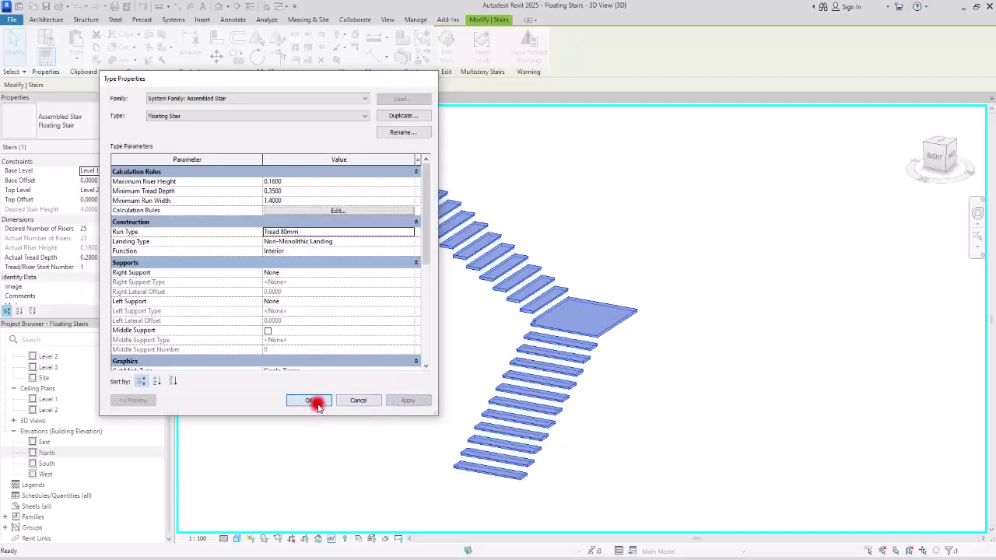
{"action": "middle_click_drag", "start_coordinate": [407, 368], "coordinate": [561, 381], "text": "shift"}
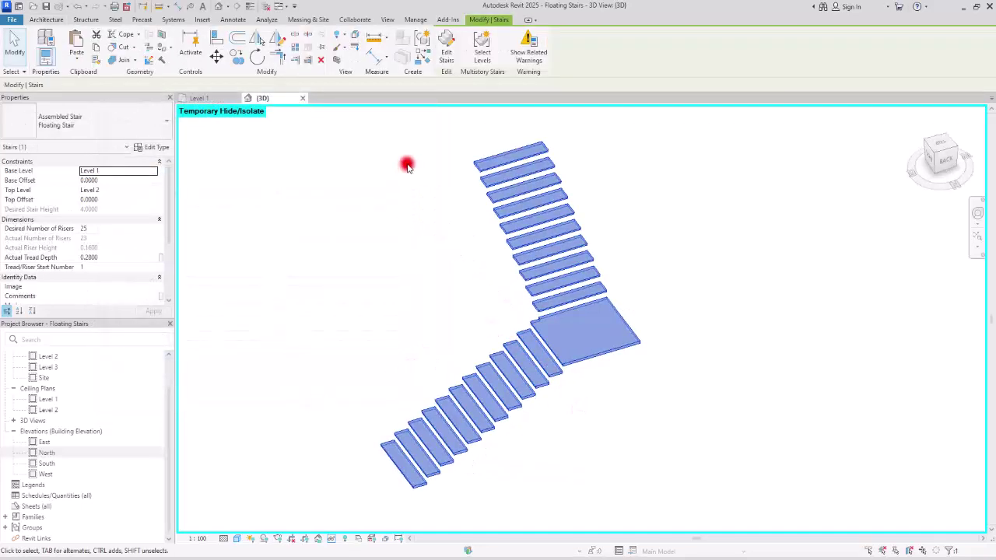
Open the Tread 80mm run type and edit its Tread Thickness to 0.0800.
{"action": "left_click", "coordinate": [153, 147]}
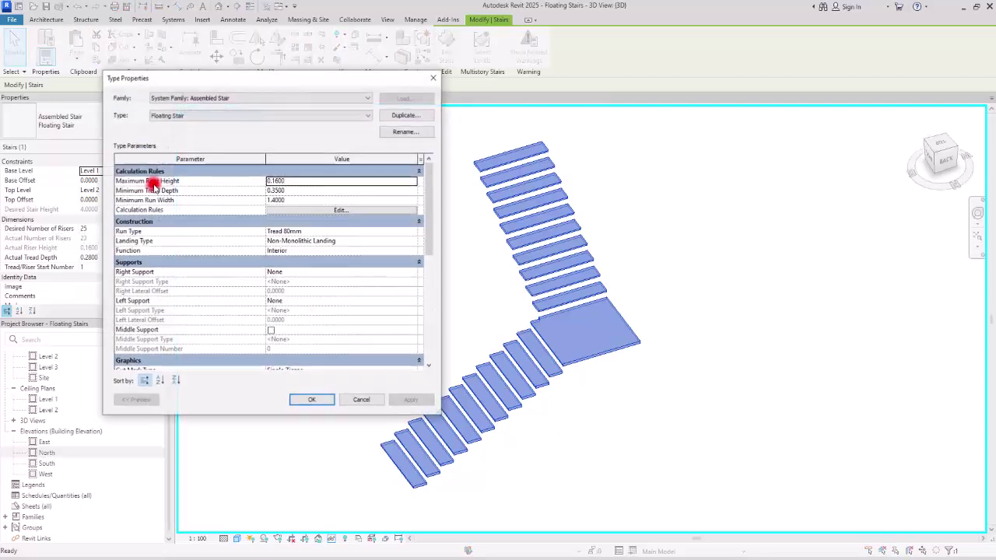
{"action": "left_click", "coordinate": [412, 231]}
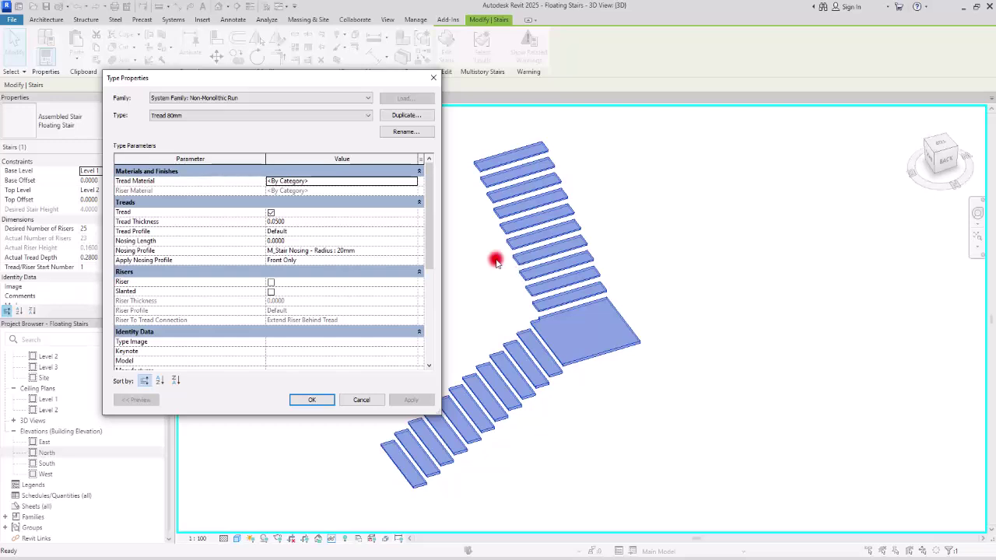
{"action": "left_click", "coordinate": [276, 222]}
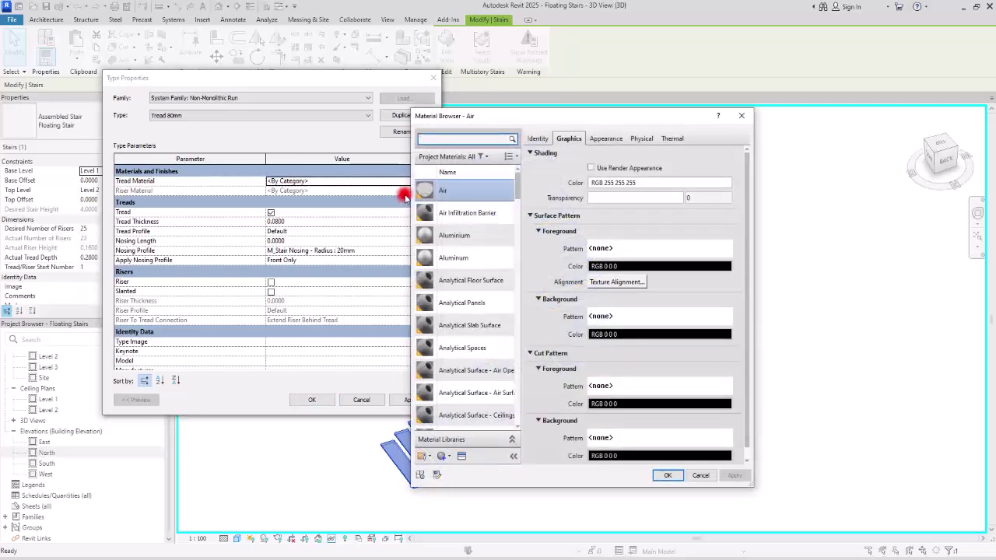
Assign Wood Planks as the tread material and lighten its Graphics shading colour.
{"action": "left_click_drag", "start_coordinate": [754, 302], "coordinate": [883, 308]}
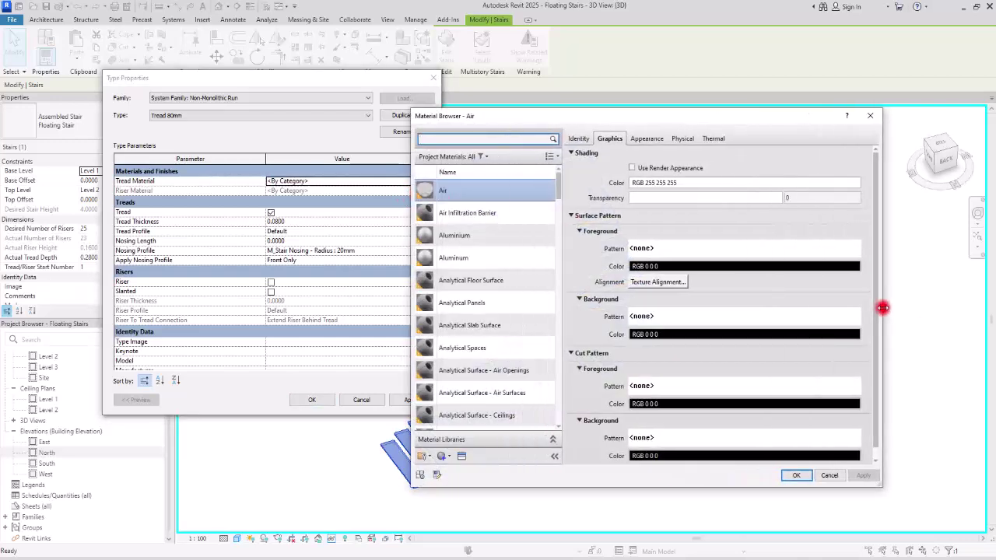
{"action": "left_click_drag", "start_coordinate": [560, 185], "coordinate": [663, 364]}
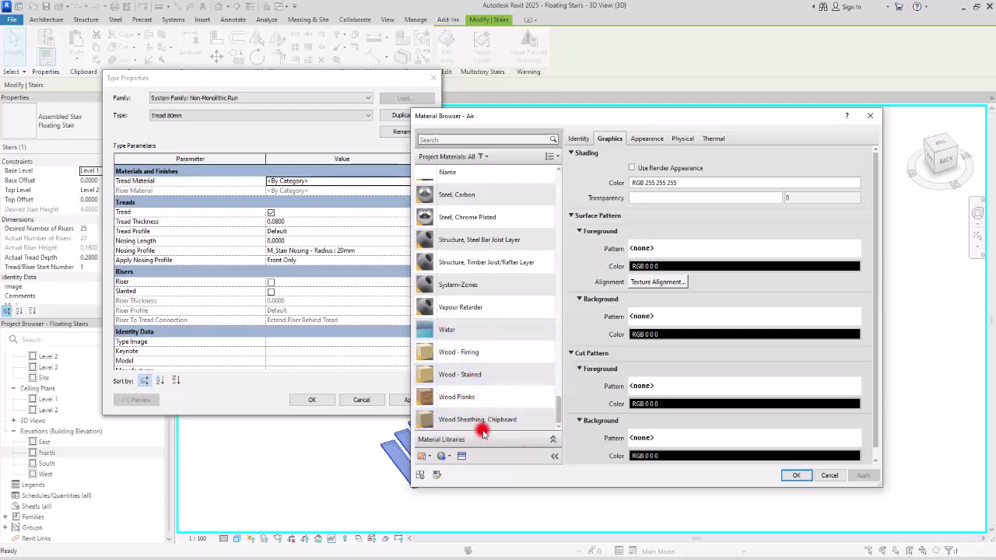
{"action": "left_click", "coordinate": [496, 397]}
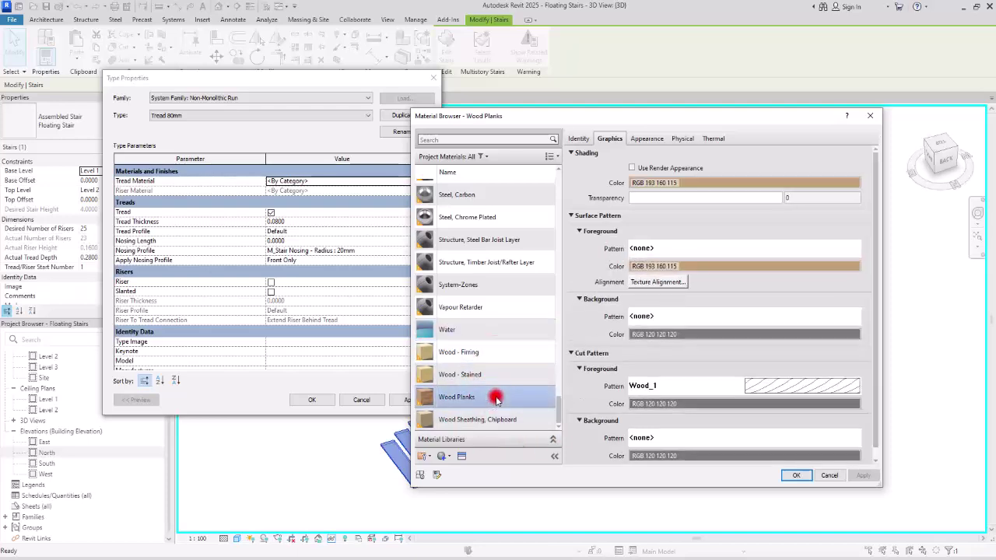
{"action": "left_click", "coordinate": [646, 139]}
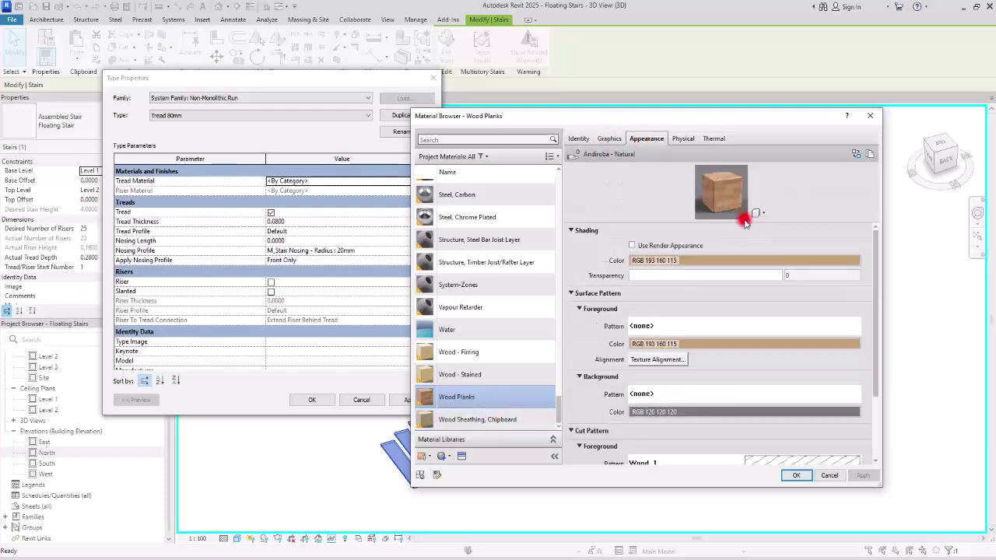
{"action": "left_click", "coordinate": [611, 139]}
{"action": "left_click", "coordinate": [704, 182]}
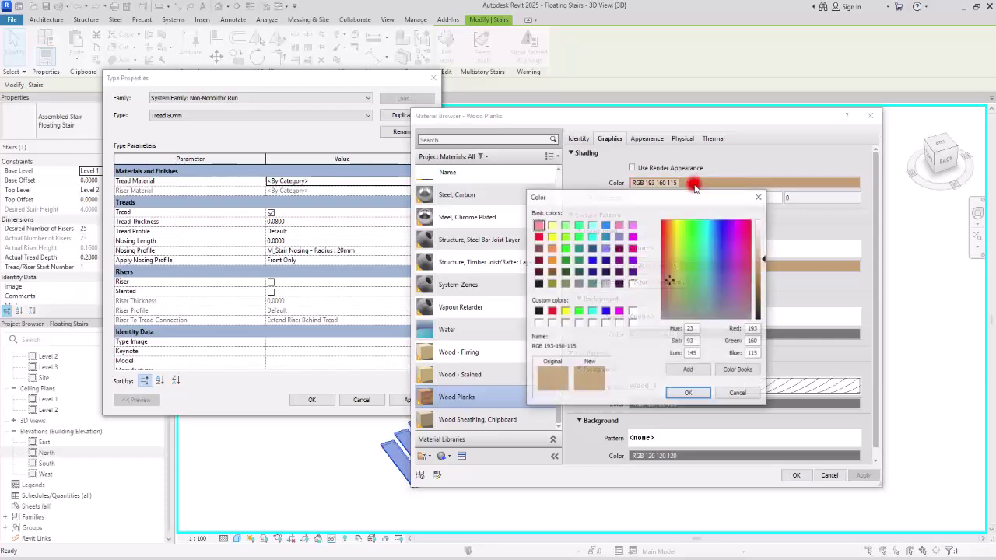
{"action": "left_click_drag", "start_coordinate": [766, 258], "coordinate": [767, 249]}
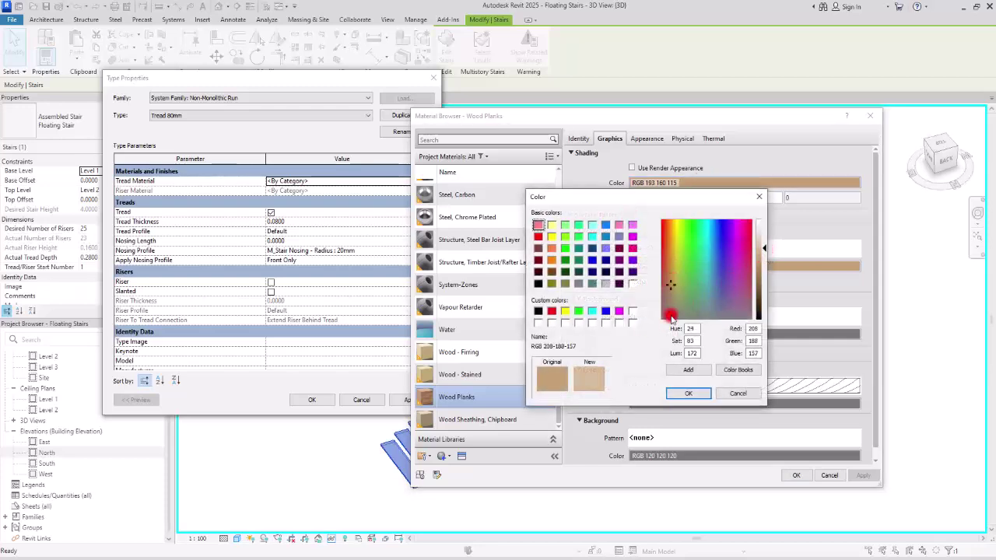
{"action": "left_click", "coordinate": [692, 393]}
Confirm Wood Planks, close the run type dialog, and inspect the wooden treads close up.
{"action": "left_click", "coordinate": [794, 474]}
{"action": "left_click", "coordinate": [311, 399]}
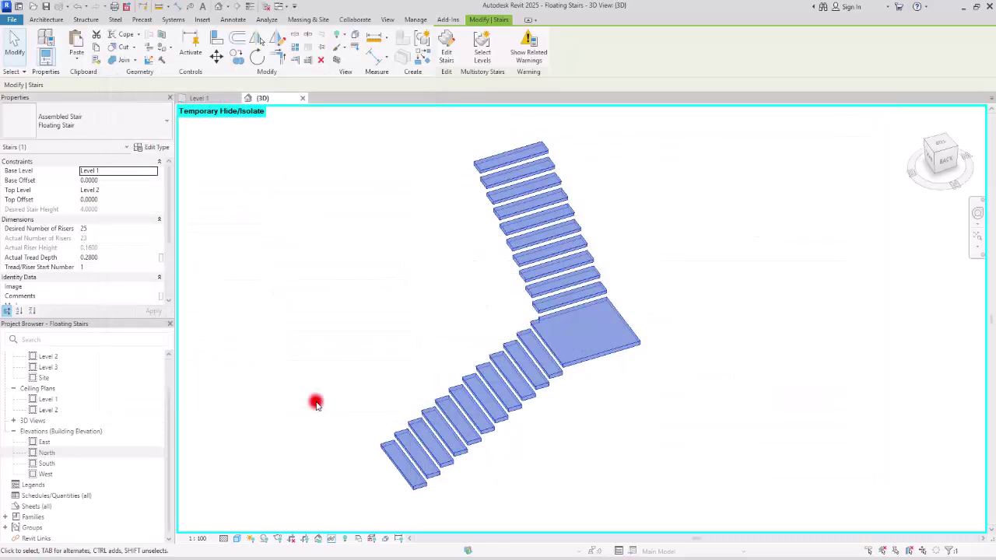
{"action": "key", "text": "Escape"}
{"action": "middle_click_drag", "start_coordinate": [316, 402], "coordinate": [509, 296], "text": "shift"}
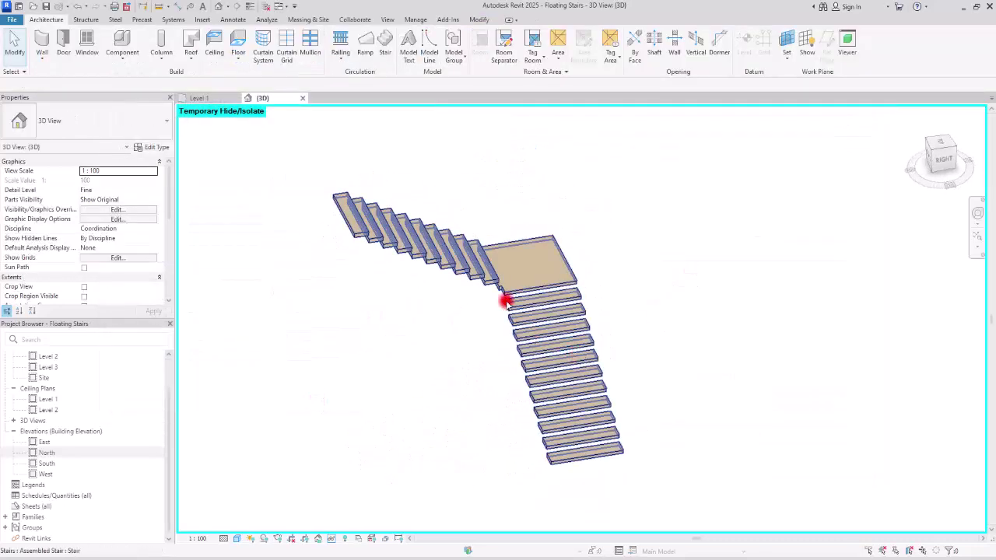
{"action": "scroll", "coordinate": [511, 297], "scroll_direction": "up", "scroll_amount": 4}
{"action": "scroll", "coordinate": [510, 297], "scroll_direction": "up", "scroll_amount": 3}
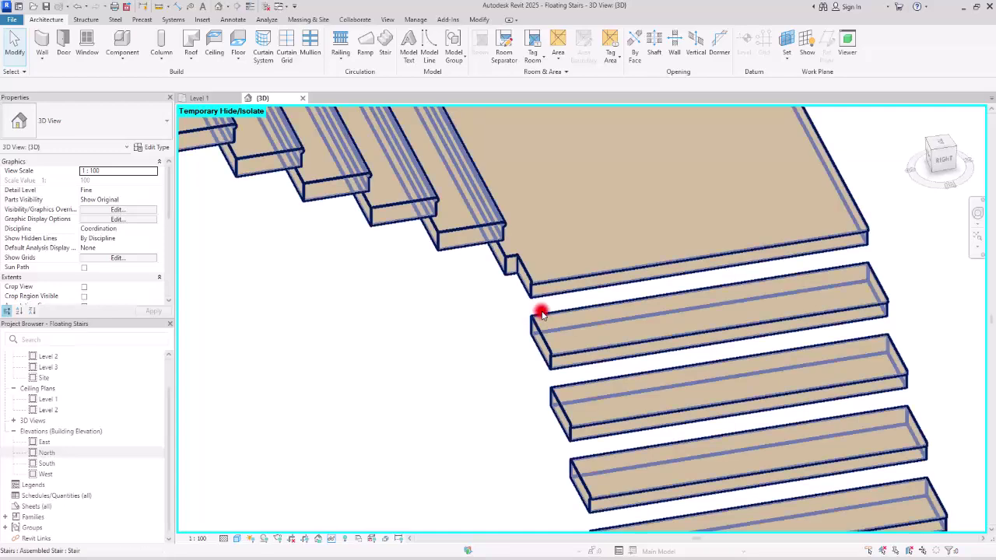
{"action": "scroll", "coordinate": [541, 313], "scroll_direction": "down", "scroll_amount": 2}
{"action": "middle_click_drag", "start_coordinate": [498, 270], "coordinate": [507, 400]}
{"action": "scroll", "coordinate": [410, 307], "scroll_direction": "up", "scroll_amount": 4}
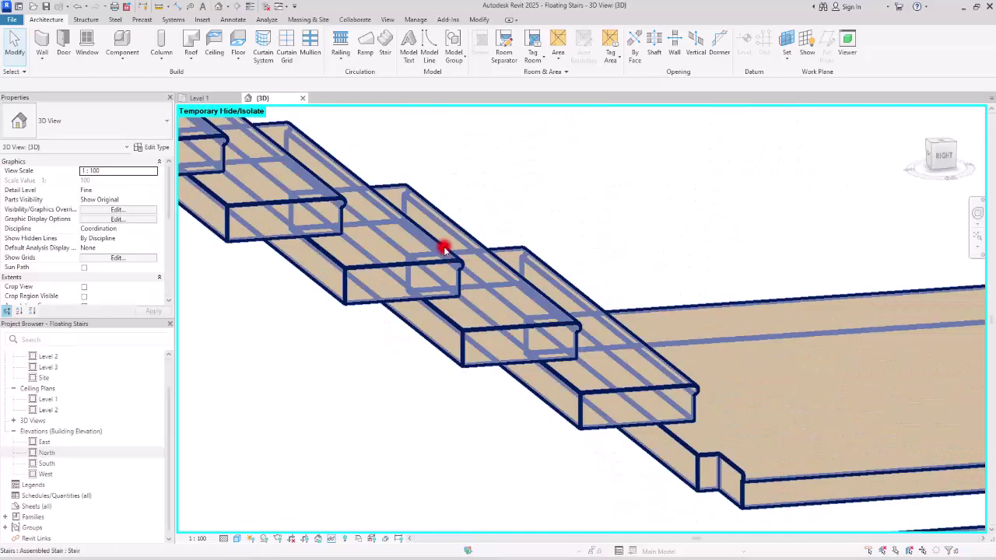
Change the Tread 80mm nosing profile to Default and confirm the stair type changes.
{"action": "double_click", "coordinate": [445, 287]}
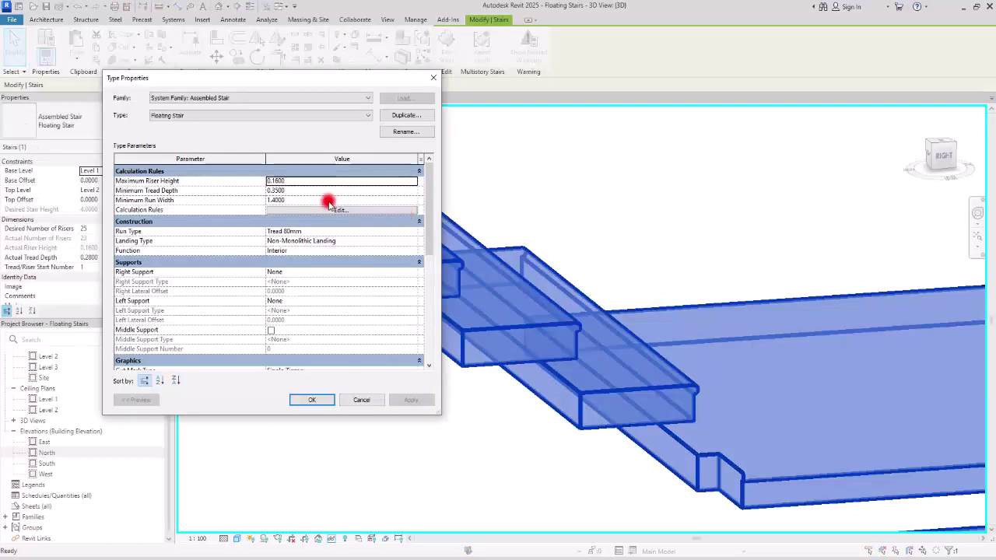
{"action": "left_click", "coordinate": [411, 231]}
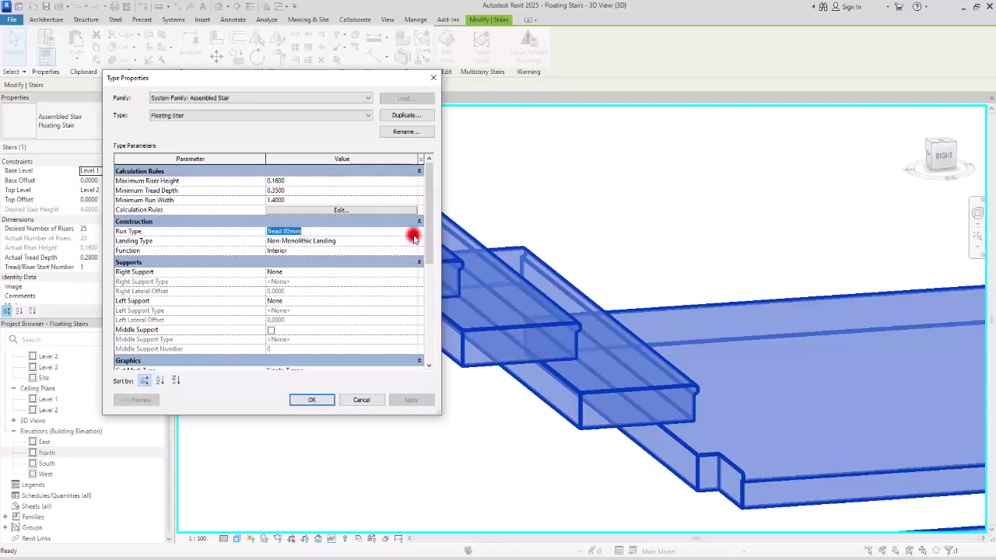
{"action": "left_click", "coordinate": [413, 231]}
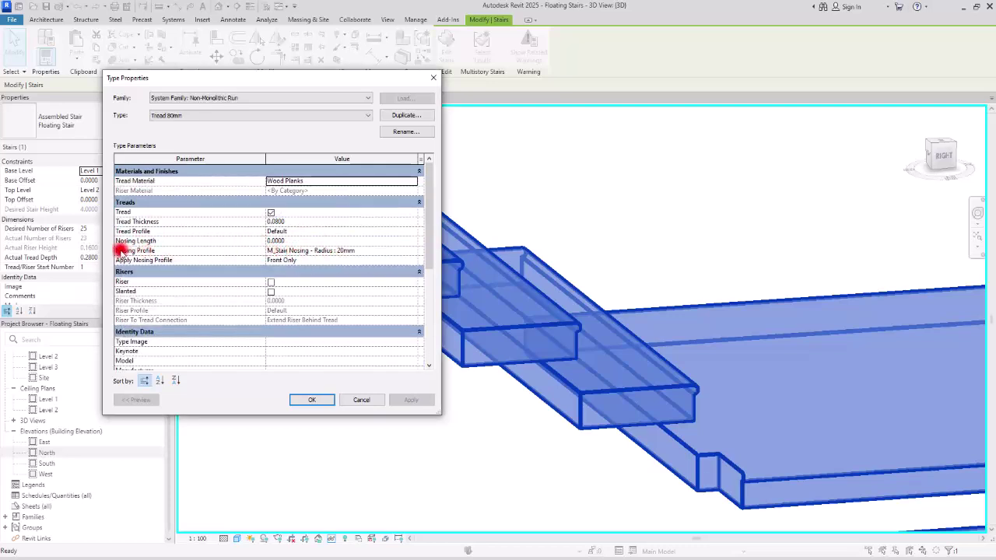
{"action": "left_click", "coordinate": [414, 251]}
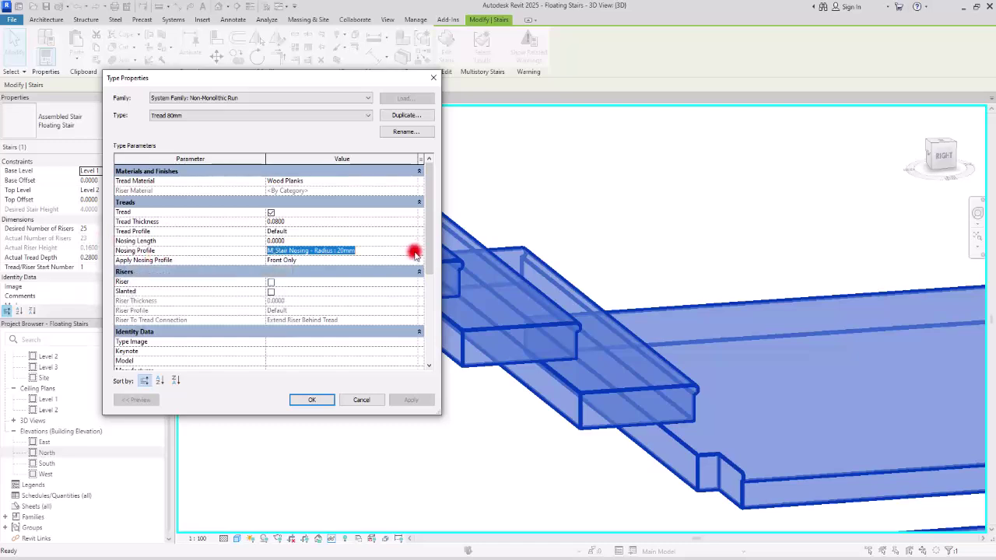
{"action": "left_click", "coordinate": [412, 251]}
{"action": "left_click", "coordinate": [277, 259]}
{"action": "left_click", "coordinate": [299, 400]}
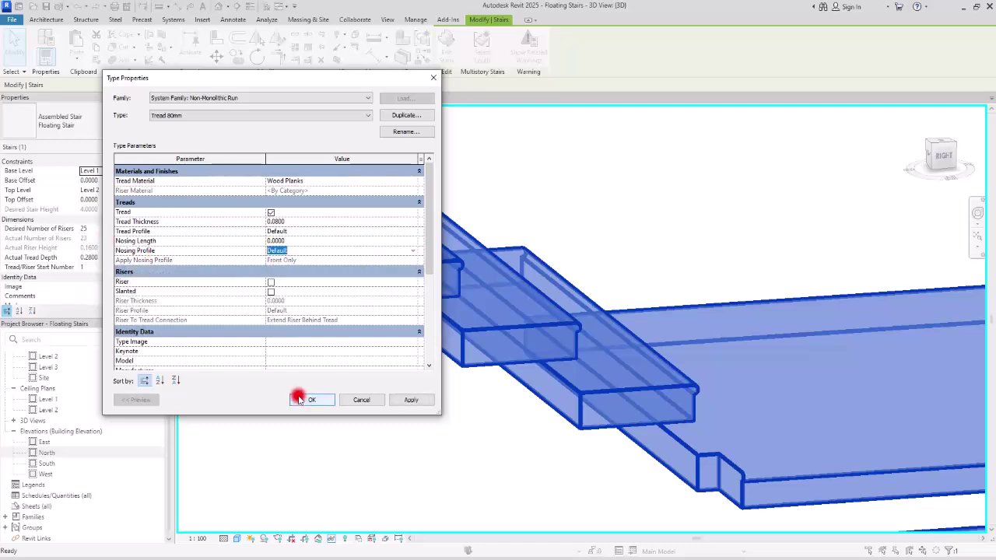
{"action": "left_click", "coordinate": [310, 401]}
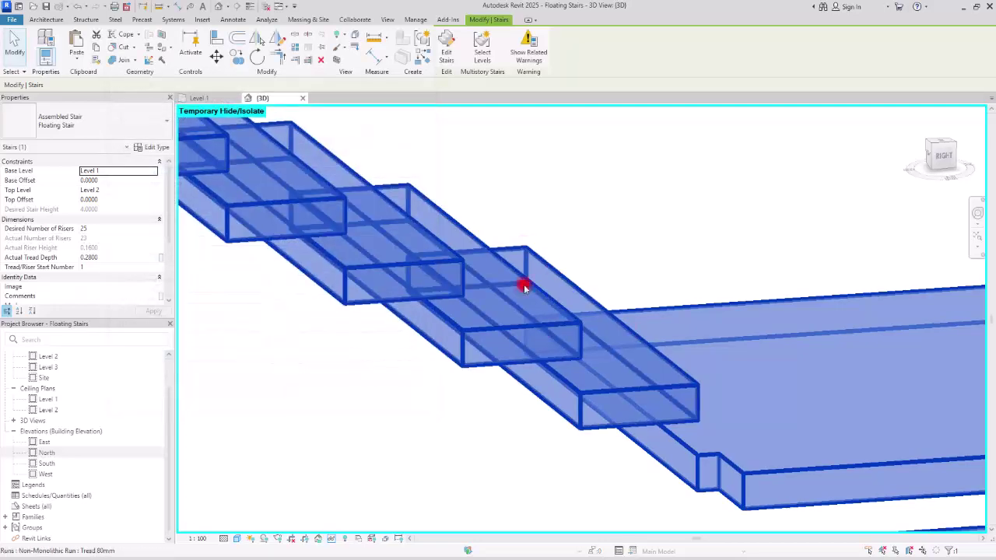
In Edit Stairs, convert the landing to a custom sketch-based landing and open its boundary sketch.
{"action": "left_click", "coordinate": [459, 226]}
{"action": "middle_click_drag", "start_coordinate": [459, 226], "coordinate": [640, 265], "text": "shift"}
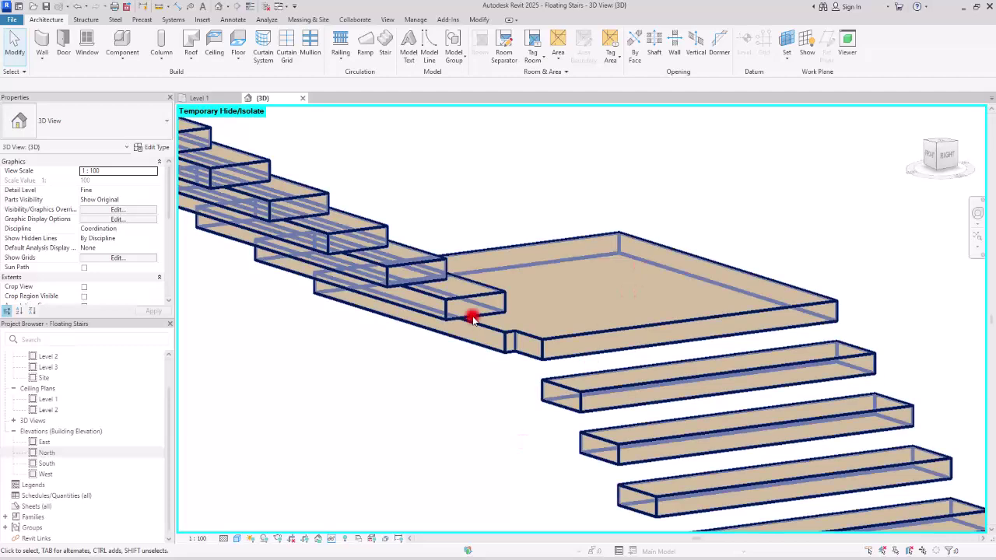
{"action": "left_click", "coordinate": [584, 338]}
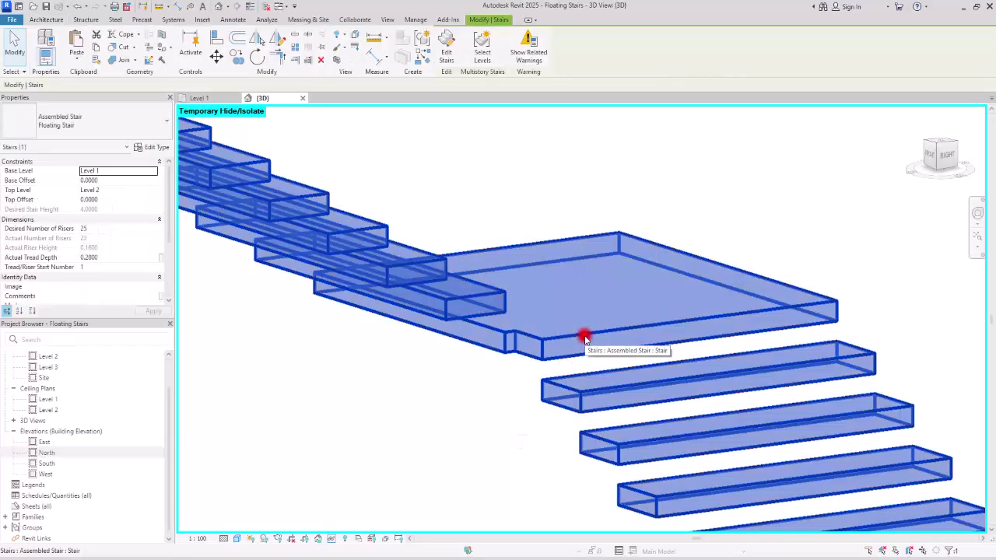
{"action": "left_click", "coordinate": [449, 52]}
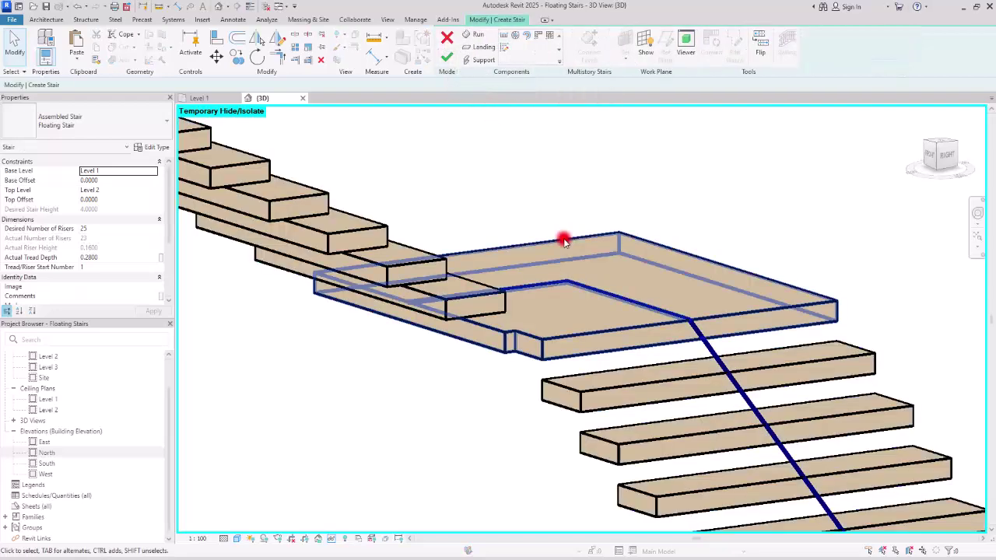
{"action": "scroll", "coordinate": [638, 319], "scroll_direction": "down", "scroll_amount": 4}
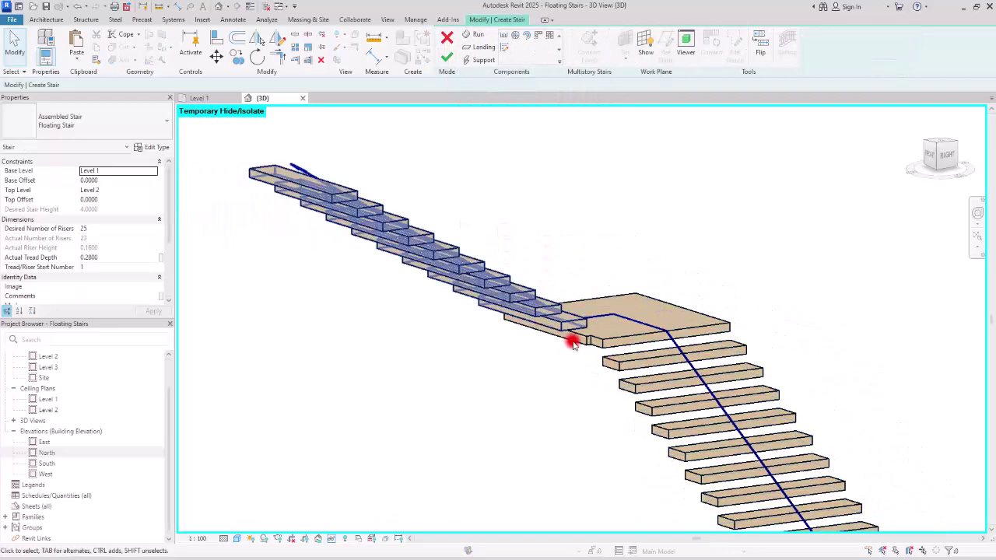
{"action": "left_click", "coordinate": [587, 340]}
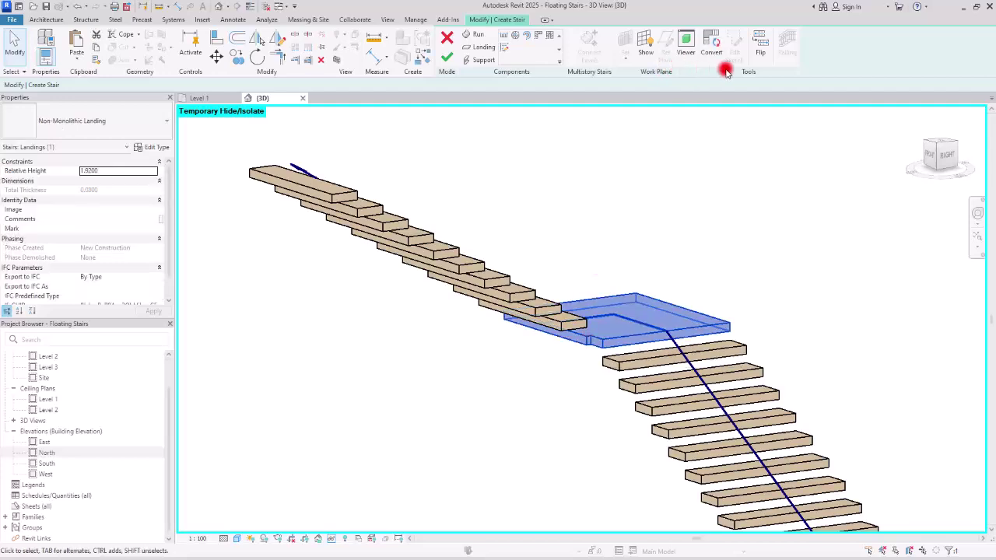
{"action": "left_click", "coordinate": [714, 40]}
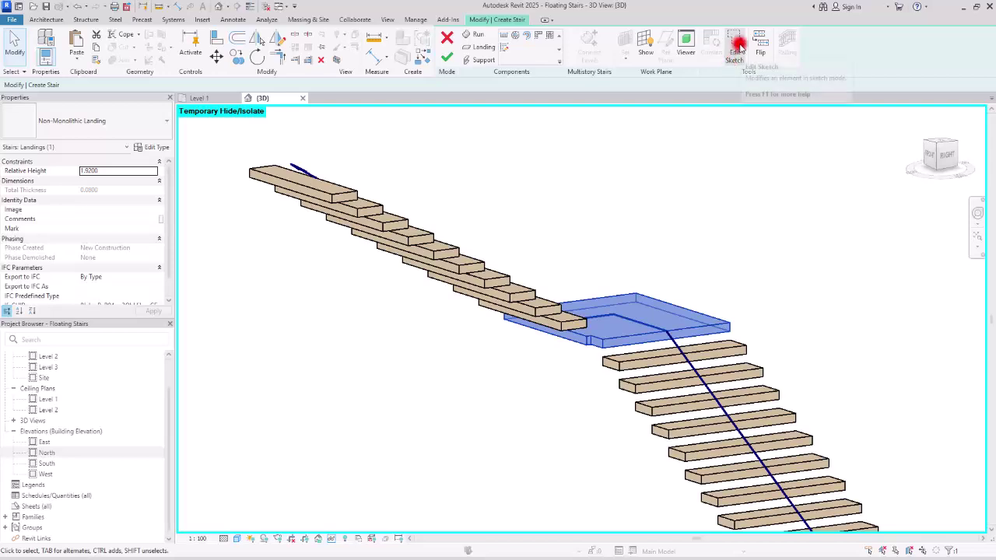
{"action": "left_click", "coordinate": [736, 46]}
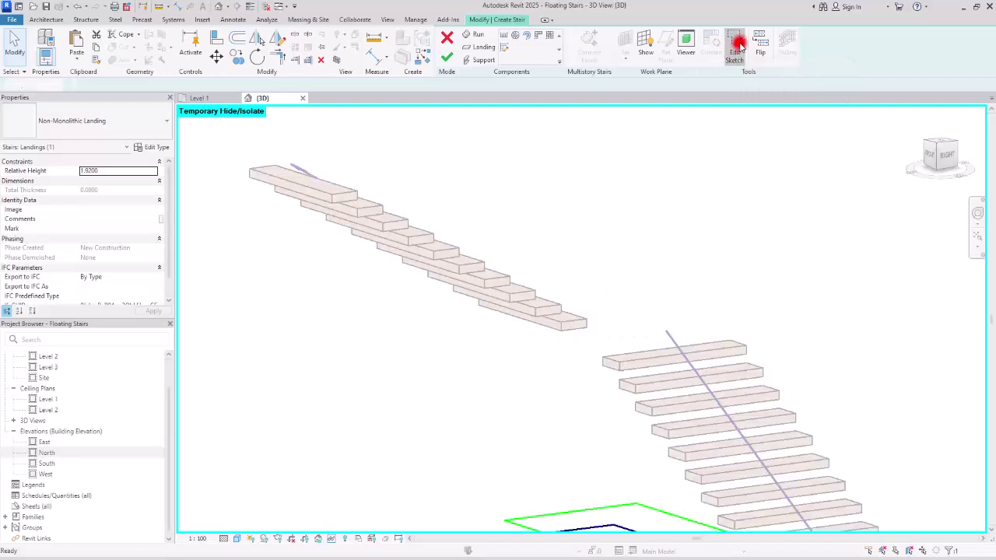
In the Level 1 plan, offset the landing's lower boundary line 0.2 down and finish the sketch.
{"action": "left_click", "coordinate": [196, 97]}
{"action": "scroll", "coordinate": [378, 329], "scroll_direction": "up", "scroll_amount": 5}
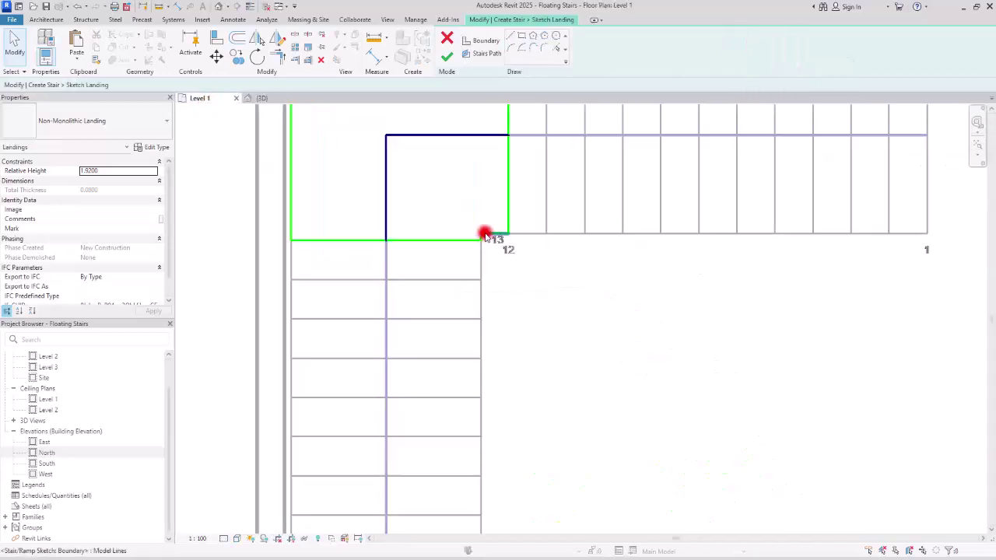
{"action": "scroll", "coordinate": [484, 235], "scroll_direction": "up", "scroll_amount": 3}
{"action": "left_click", "coordinate": [477, 237]}
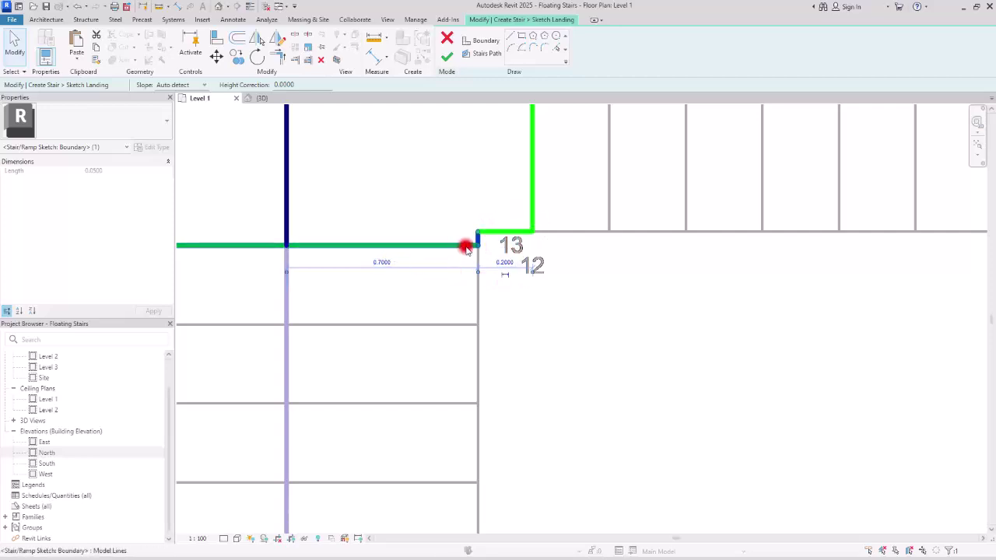
{"action": "left_click", "coordinate": [421, 246]}
{"action": "scroll", "coordinate": [571, 265], "scroll_direction": "down", "scroll_amount": 3}
{"action": "scroll", "coordinate": [346, 274], "scroll_direction": "up", "scroll_amount": 5}
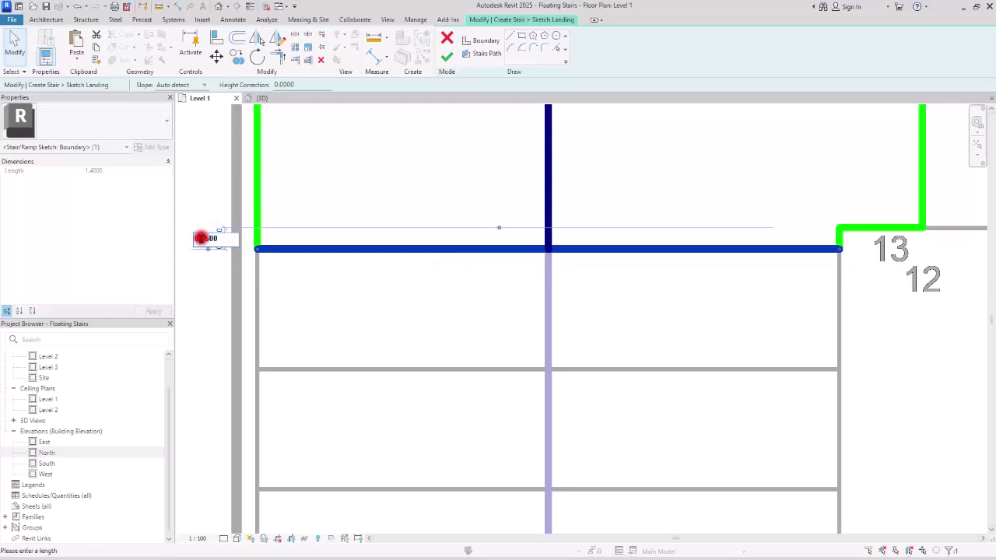
{"action": "key", "text": "Return"}
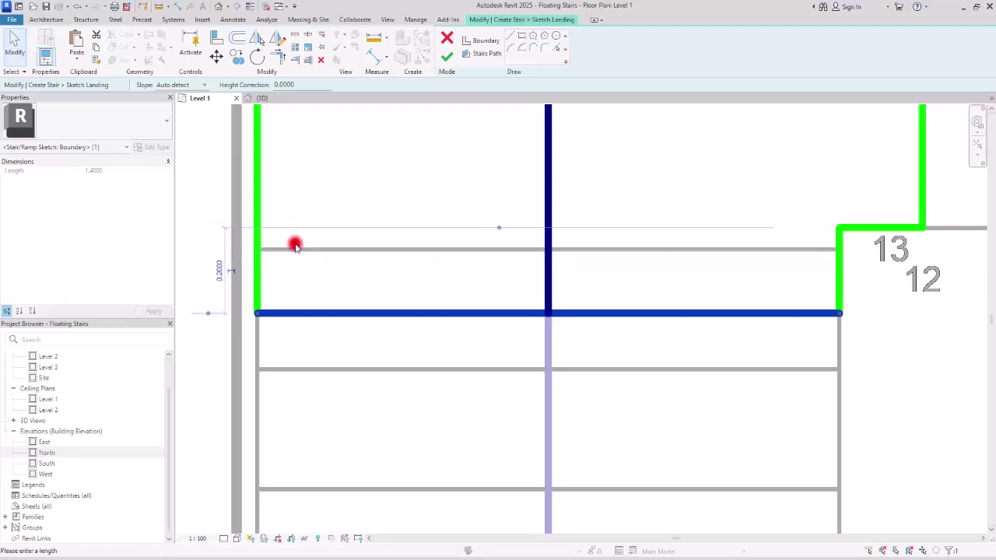
{"action": "left_click", "coordinate": [416, 195]}
{"action": "scroll", "coordinate": [459, 324], "scroll_direction": "down", "scroll_amount": 2}
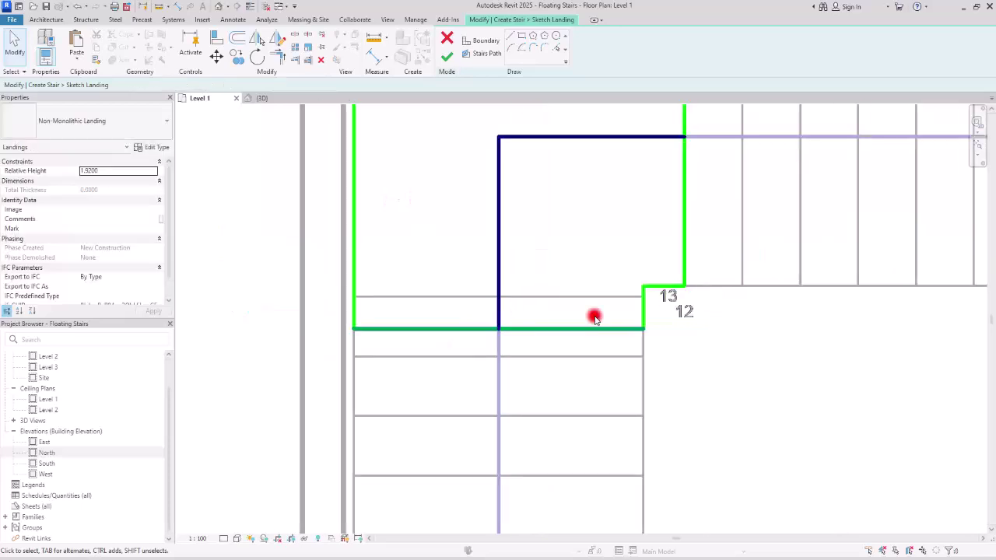
{"action": "left_click", "coordinate": [446, 57]}
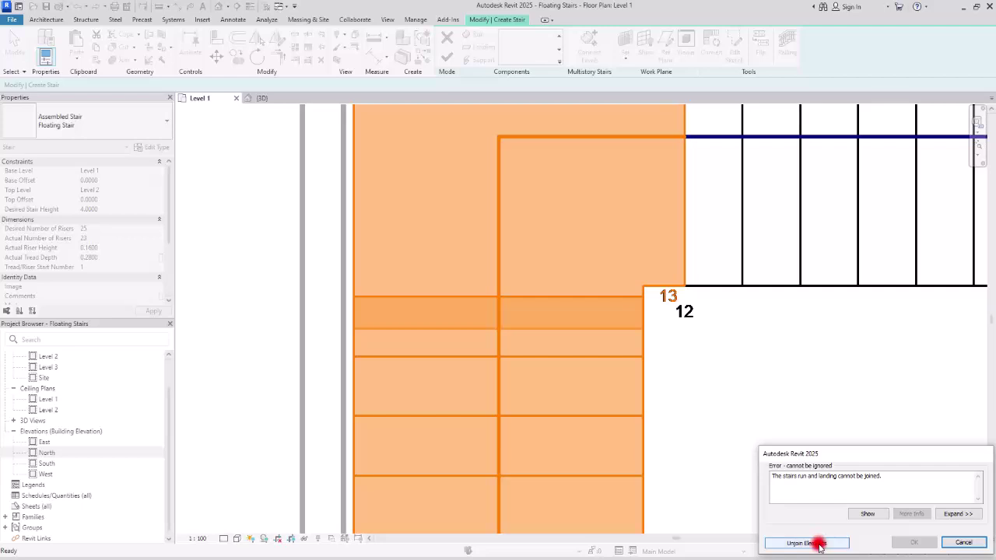
Unjoin the upper run from the landing and move it 0.2 down.
{"action": "left_click", "coordinate": [806, 543]}
{"action": "left_click", "coordinate": [703, 400]}
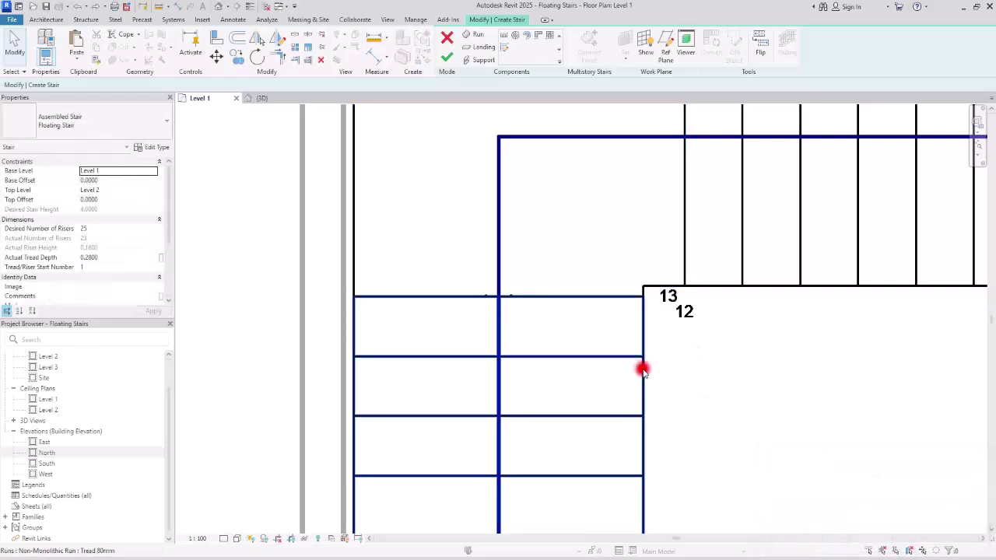
{"action": "left_click", "coordinate": [642, 370]}
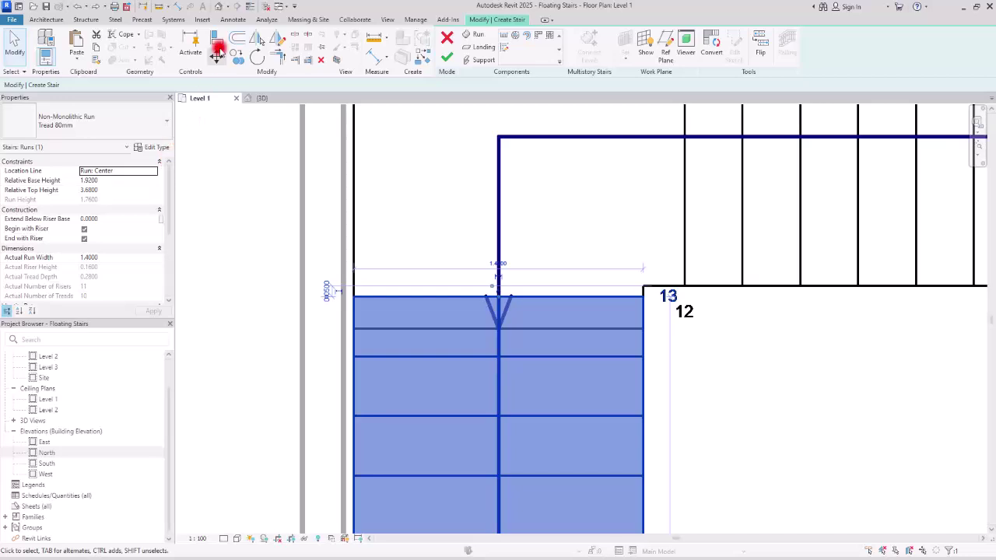
{"action": "left_click", "coordinate": [217, 53]}
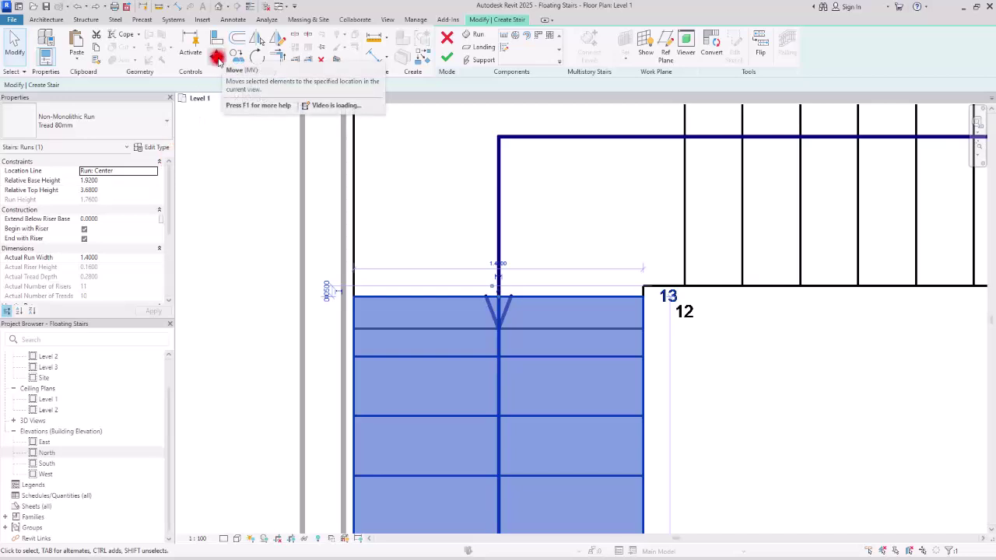
{"action": "left_click", "coordinate": [527, 322]}
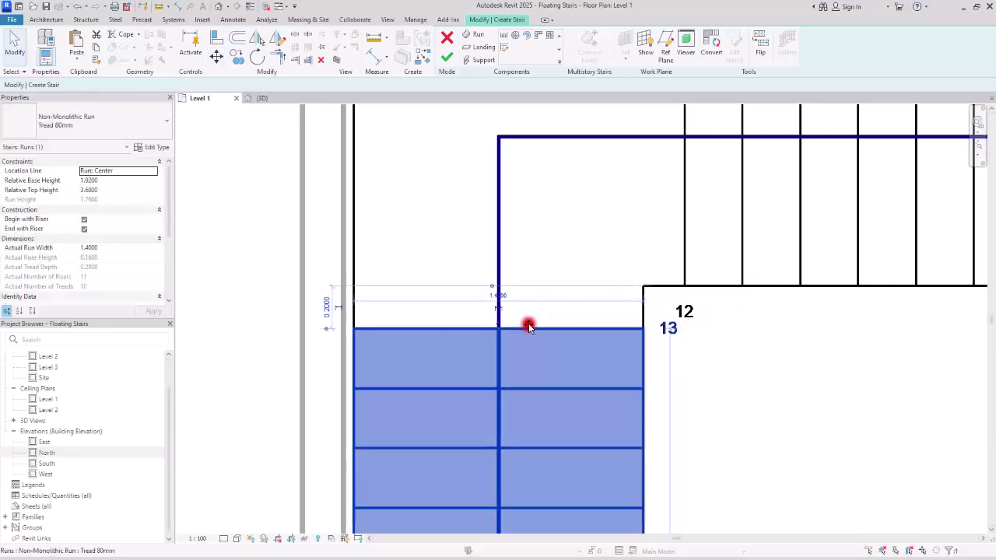
Finish editing the stair and view the result in the 3D view.
{"action": "left_click", "coordinate": [745, 345]}
{"action": "scroll", "coordinate": [638, 349], "scroll_direction": "down", "scroll_amount": 3}
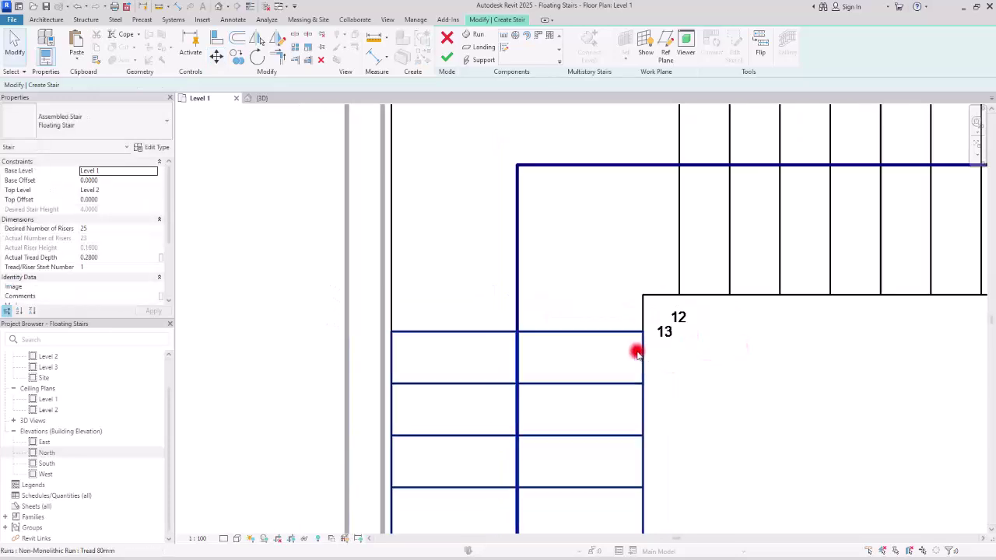
{"action": "left_click", "coordinate": [447, 57]}
{"action": "left_click", "coordinate": [262, 98]}
{"action": "middle_click_drag", "start_coordinate": [627, 503], "coordinate": [567, 545], "text": "shift"}
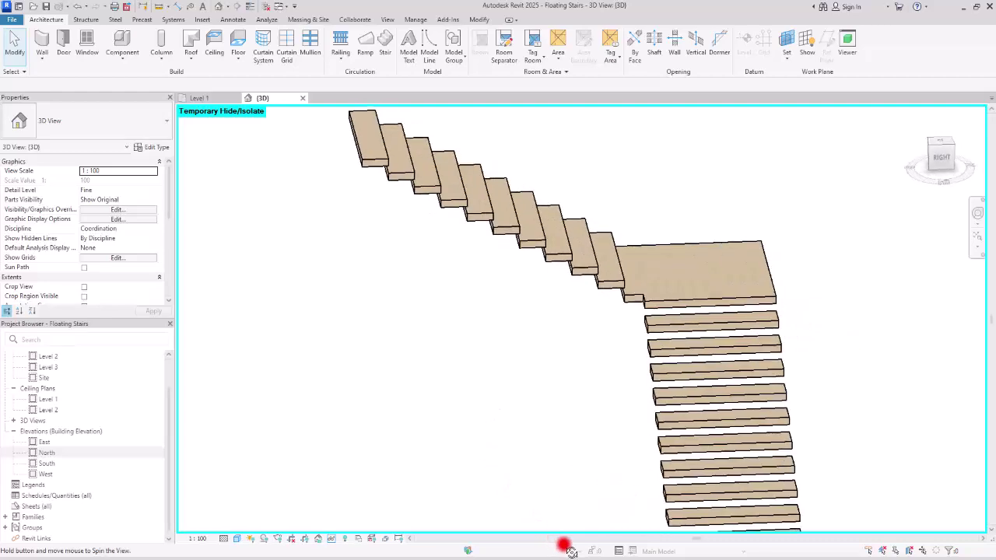
In Edit Stairs, select the lower run and convert it to a custom sketch-based run.
{"action": "scroll", "coordinate": [579, 307], "scroll_direction": "down", "scroll_amount": 3}
{"action": "scroll", "coordinate": [594, 373], "scroll_direction": "up", "scroll_amount": 5}
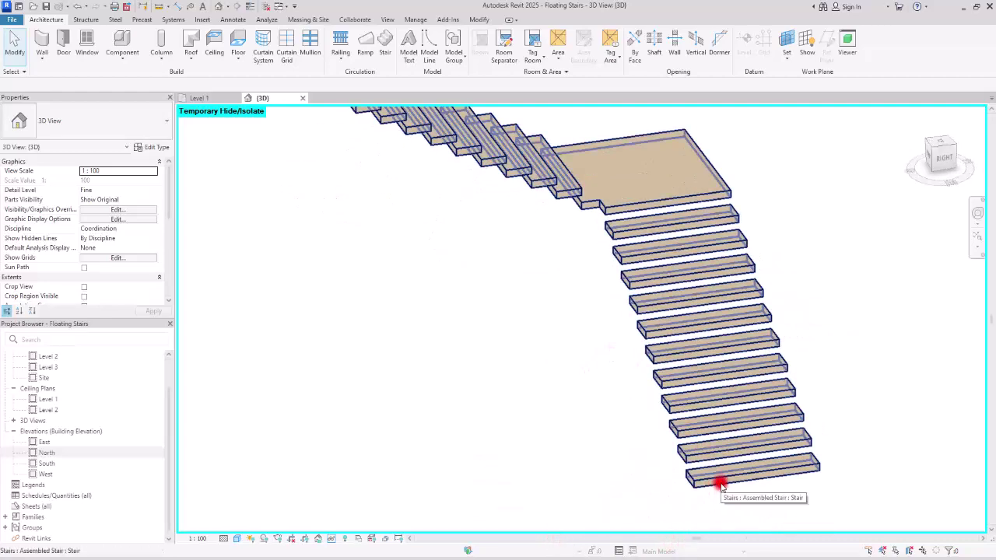
{"action": "left_click", "coordinate": [721, 484]}
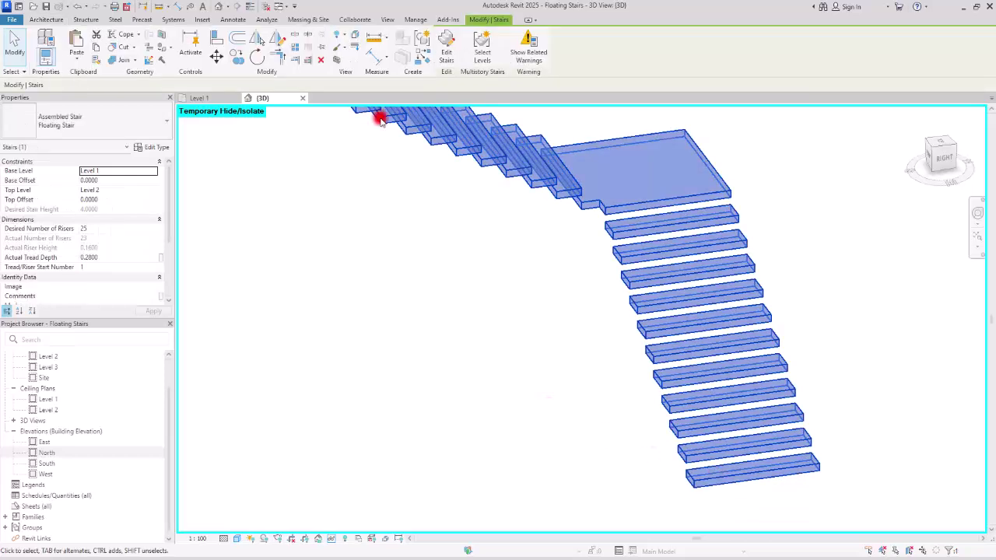
{"action": "left_click", "coordinate": [441, 51]}
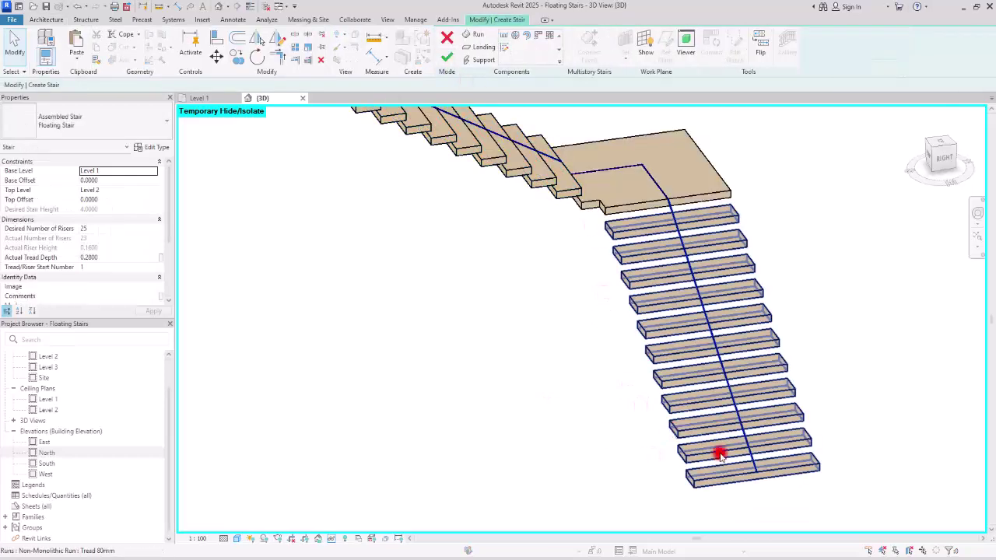
{"action": "left_click", "coordinate": [721, 456]}
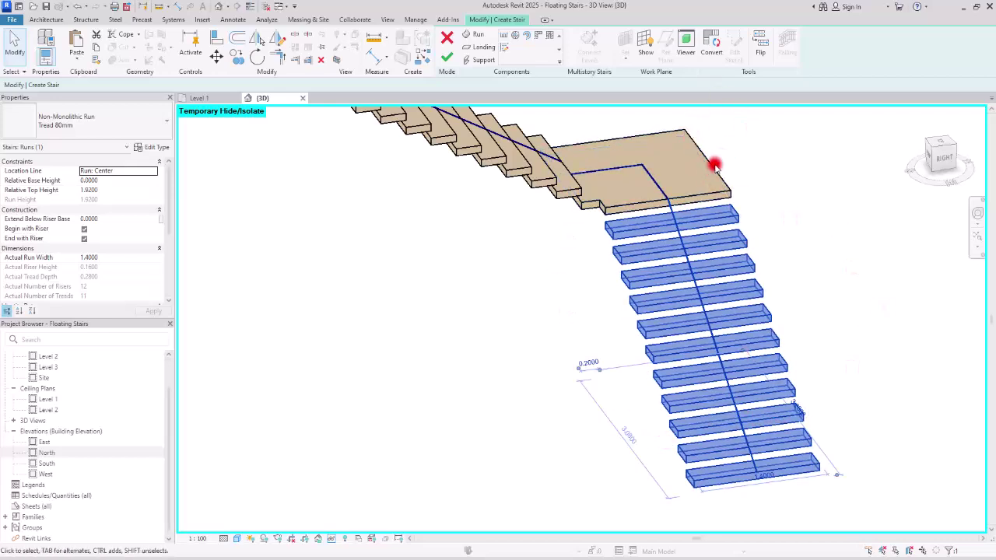
{"action": "left_click", "coordinate": [625, 204]}
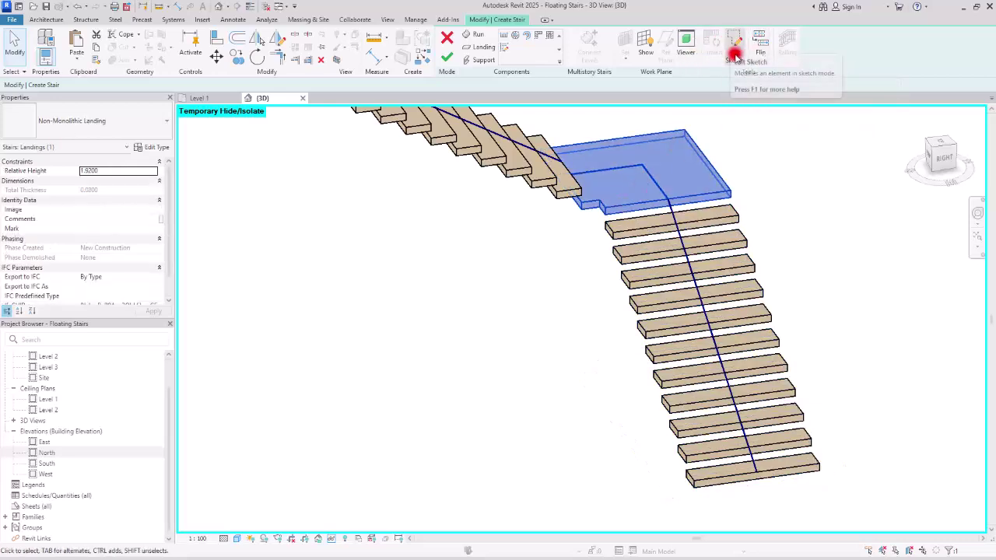
{"action": "left_click", "coordinate": [545, 184]}
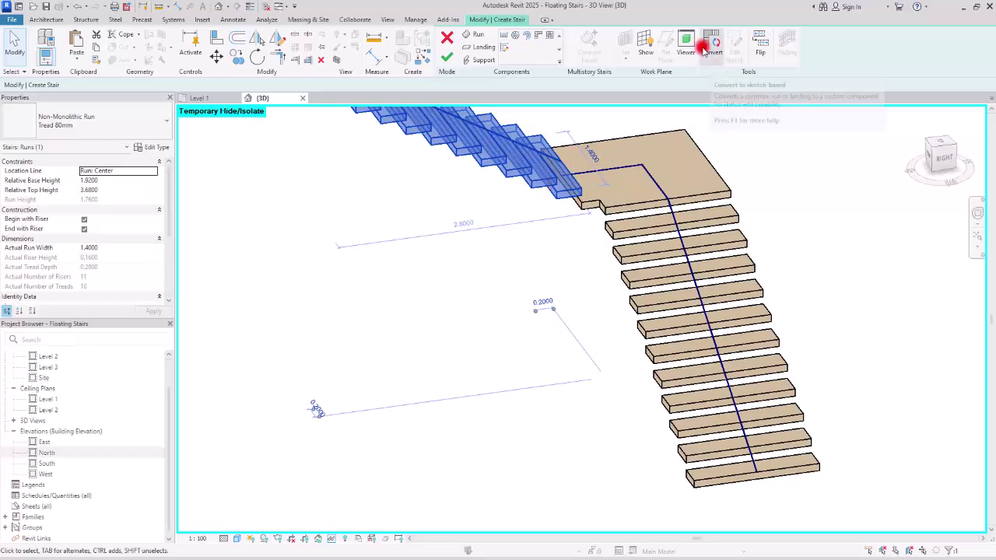
{"action": "left_click", "coordinate": [631, 251]}
{"action": "left_click", "coordinate": [643, 240]}
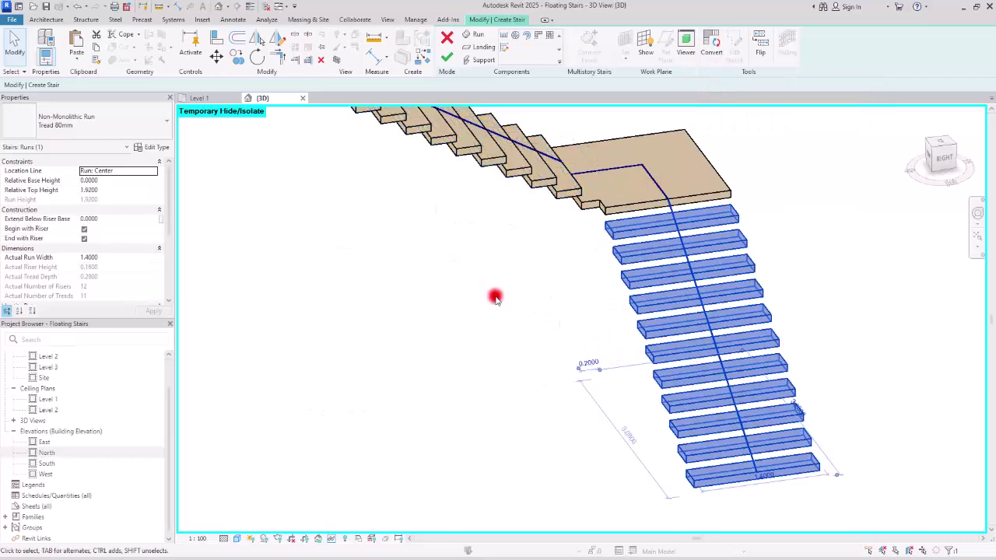
{"action": "left_click", "coordinate": [713, 43]}
Dismiss the conversion notice and open the lower run's sketch in the Level 1 plan.
{"action": "left_click", "coordinate": [562, 302]}
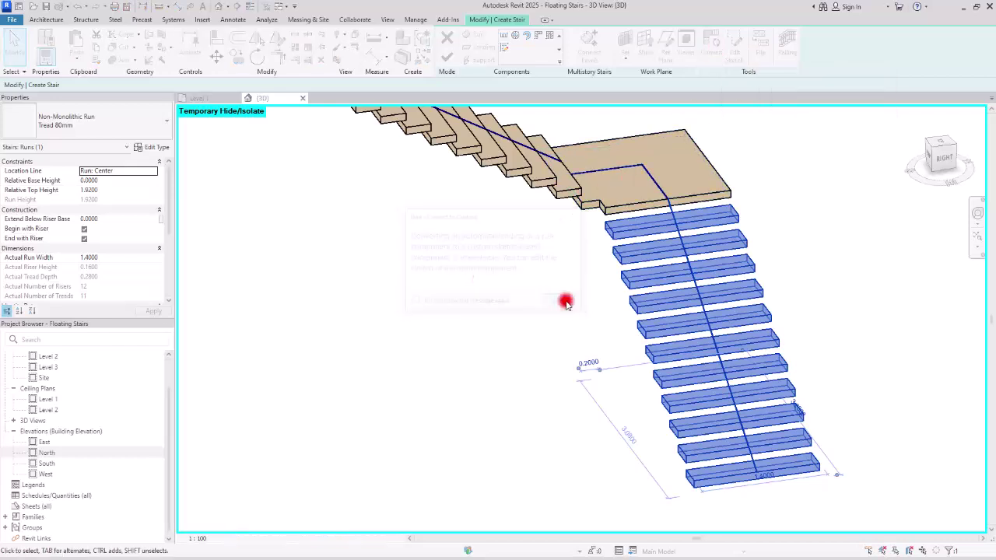
{"action": "left_click", "coordinate": [734, 51]}
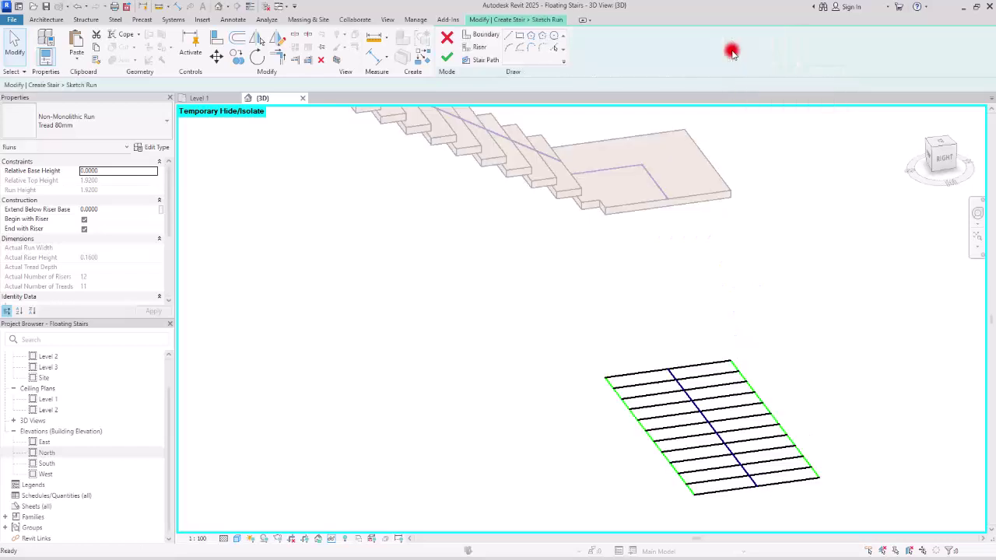
{"action": "left_click", "coordinate": [230, 99]}
{"action": "scroll", "coordinate": [441, 183], "scroll_direction": "down", "scroll_amount": 2}
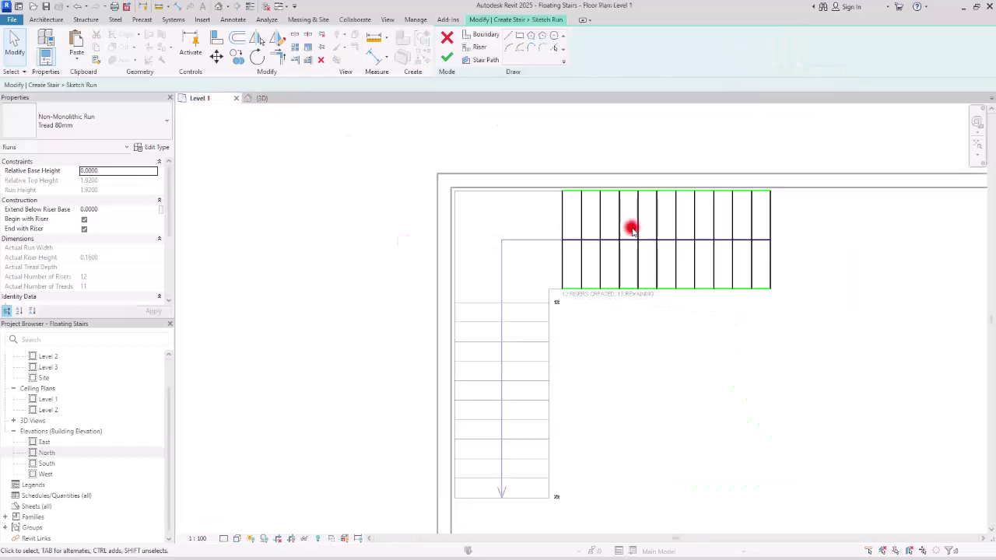
{"action": "scroll", "coordinate": [841, 225], "scroll_direction": "up", "scroll_amount": 2}
{"action": "scroll", "coordinate": [758, 251], "scroll_direction": "up", "scroll_amount": 1}
{"action": "middle_click_drag", "start_coordinate": [758, 252], "coordinate": [620, 240]}
{"action": "scroll", "coordinate": [620, 240], "scroll_direction": "up", "scroll_amount": 1}
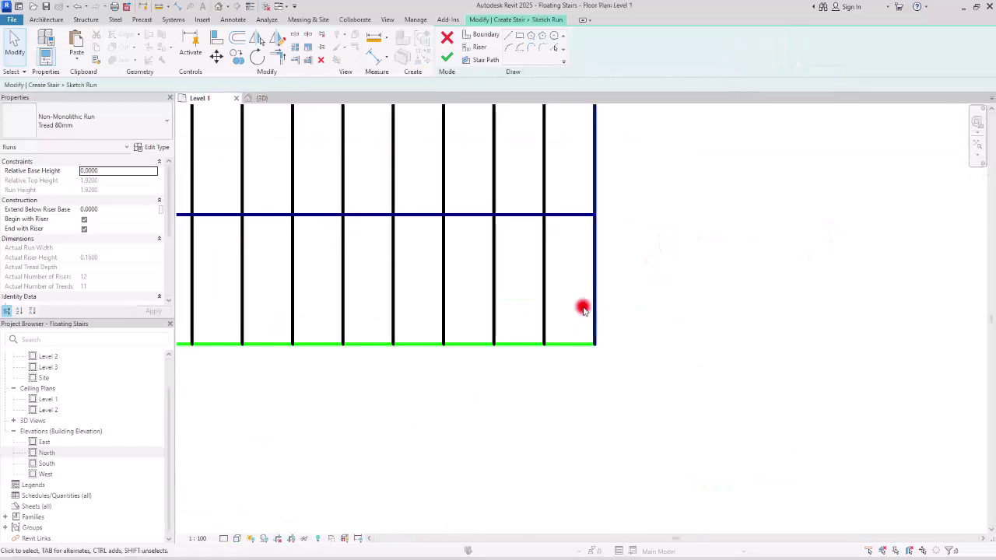
{"action": "scroll", "coordinate": [583, 309], "scroll_direction": "down", "scroll_amount": 1}
Shorten the bottom boundary to 2.8000, offset the right riser 0.8, and extend the top boundary.
{"action": "left_click", "coordinate": [583, 332]}
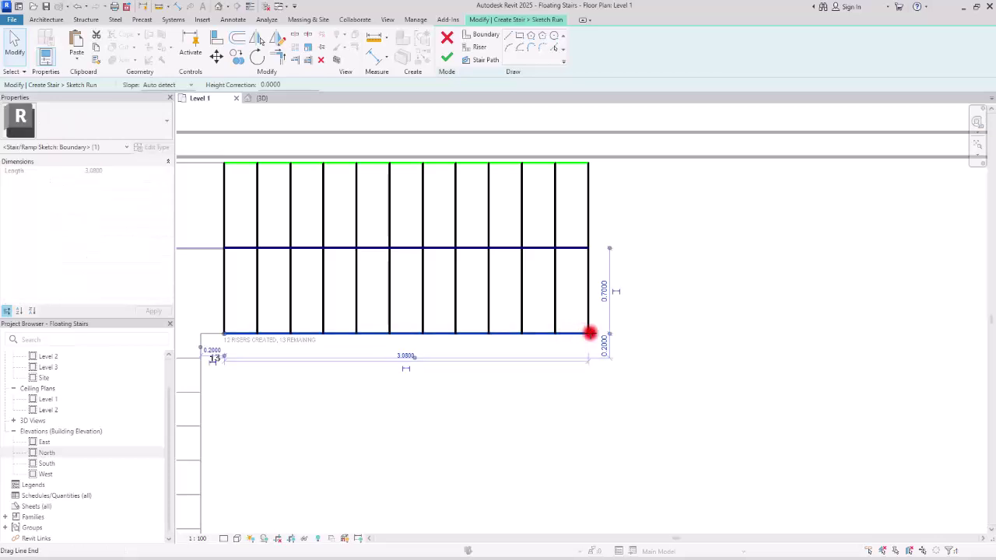
{"action": "left_click_drag", "start_coordinate": [590, 334], "coordinate": [556, 333]}
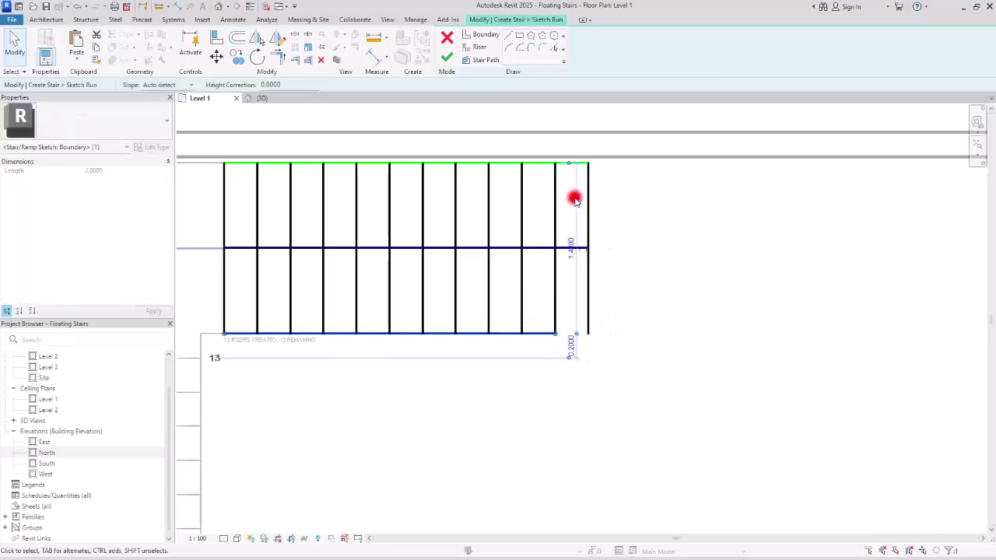
{"action": "left_click_drag", "start_coordinate": [589, 200], "coordinate": [638, 196]}
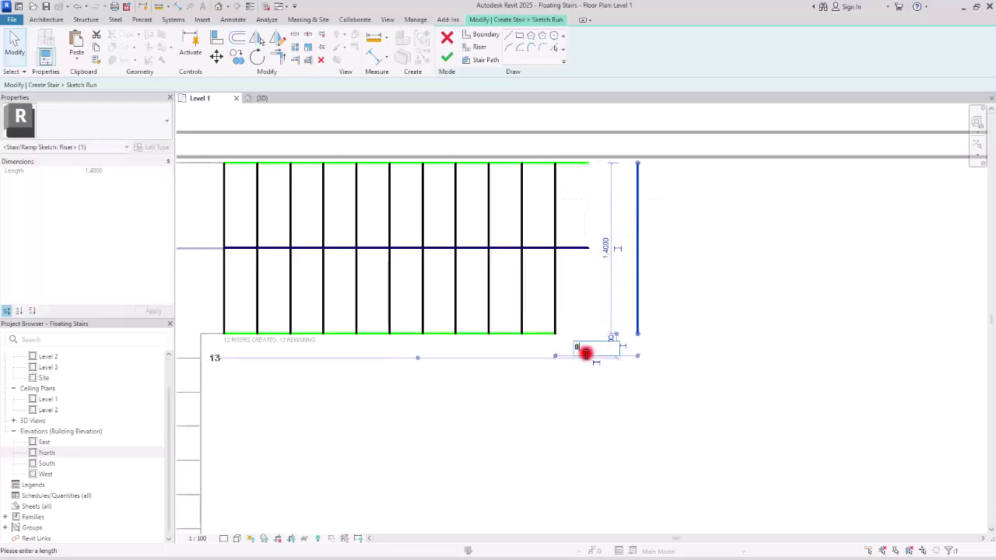
{"action": "left_click", "coordinate": [586, 355]}
{"action": "type", "text": "0.8"}
{"action": "key", "text": "Return"}
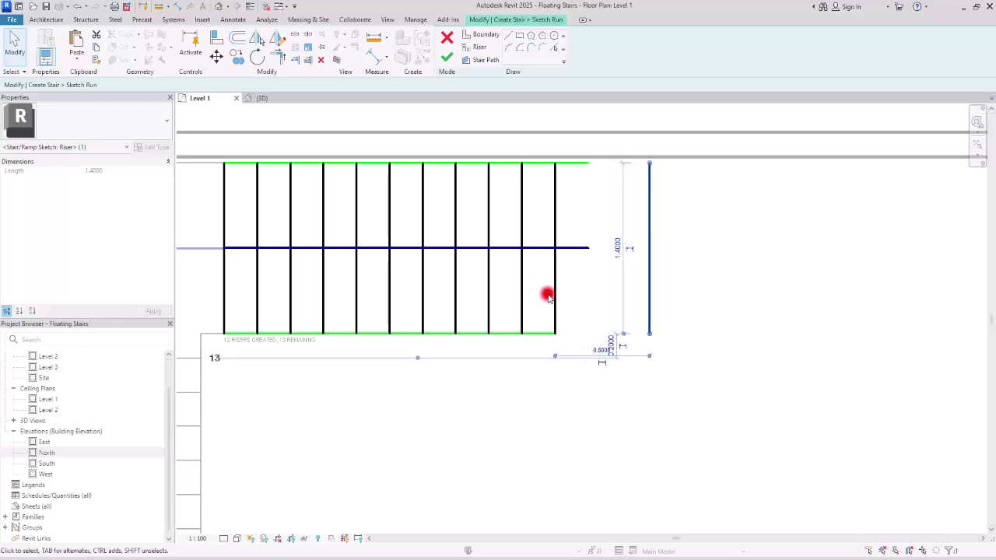
{"action": "left_click", "coordinate": [798, 251]}
{"action": "left_click", "coordinate": [573, 161]}
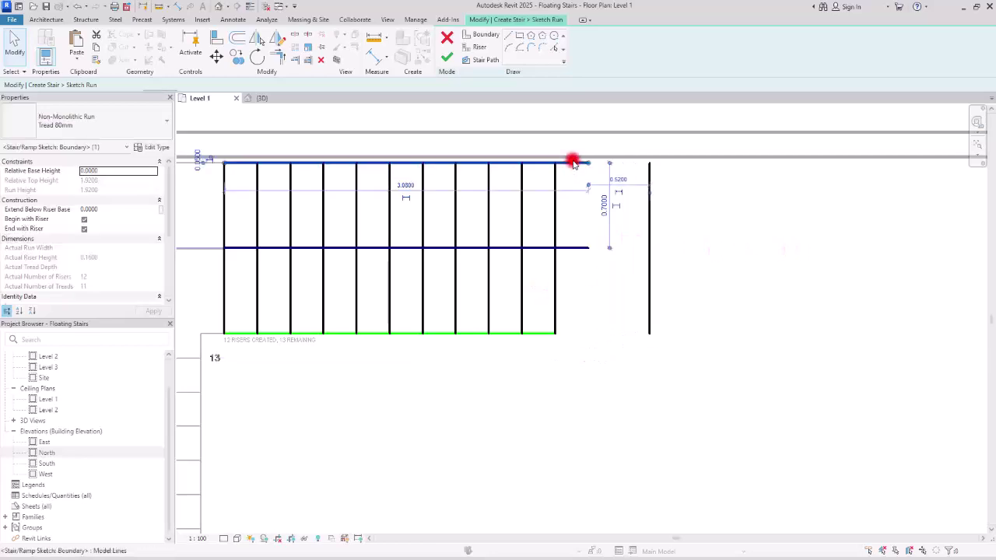
{"action": "left_click_drag", "start_coordinate": [592, 166], "coordinate": [649, 162]}
{"action": "left_click", "coordinate": [760, 275]}
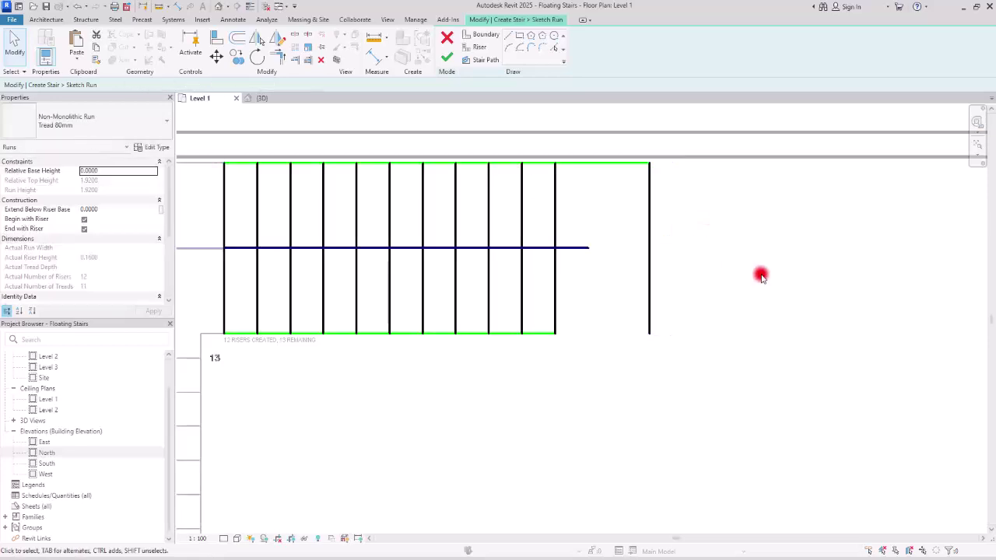
Add a boundary line and riser below the flight, extend the right boundary, and lengthen the stair path.
{"action": "left_click", "coordinate": [507, 36]}
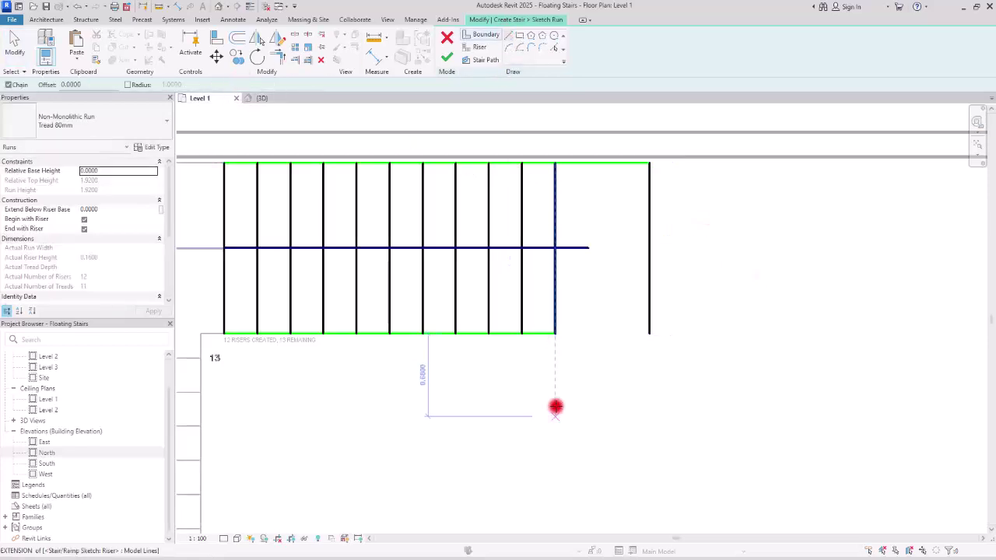
{"action": "left_click", "coordinate": [555, 334]}
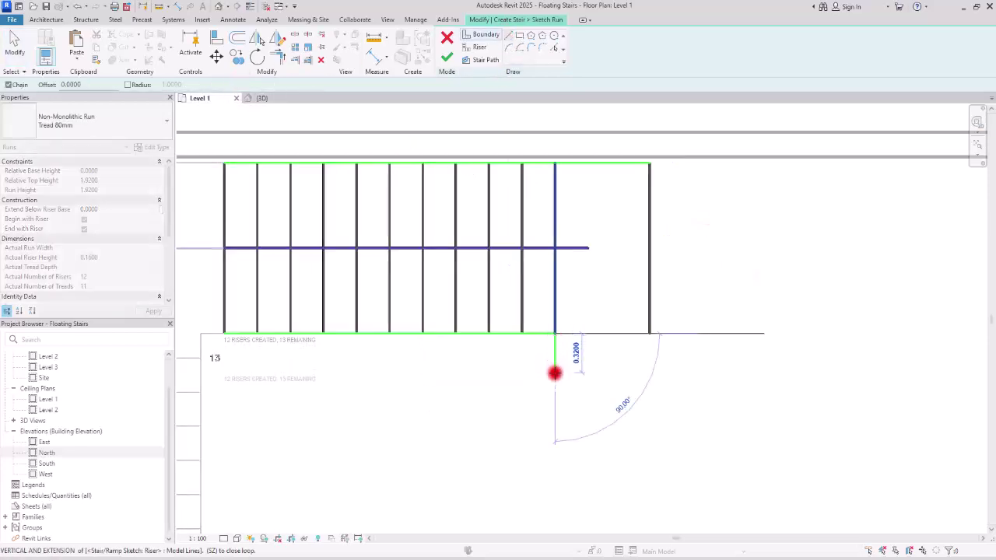
{"action": "left_click", "coordinate": [555, 379]}
{"action": "key", "text": "Escape"}
{"action": "key", "text": "Escape"}
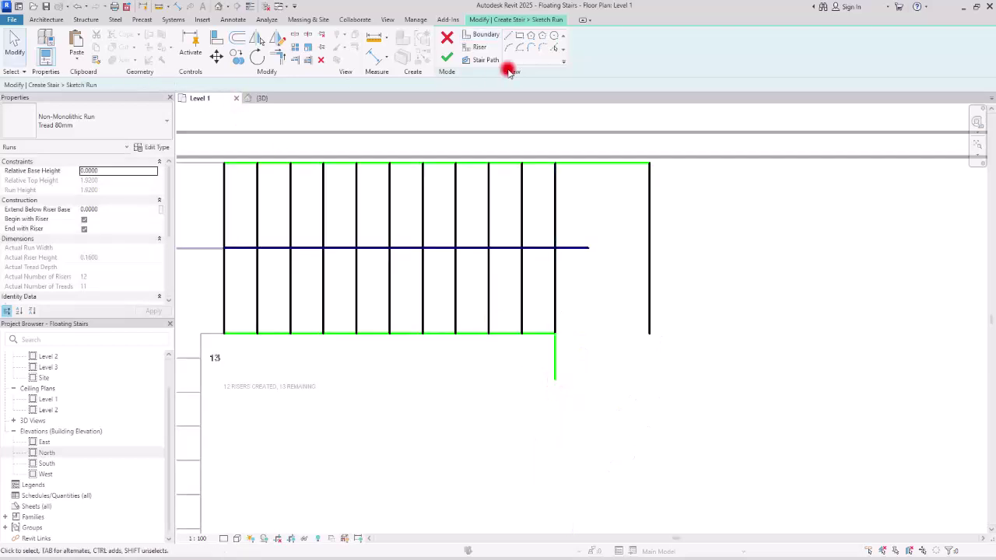
{"action": "left_click", "coordinate": [476, 47]}
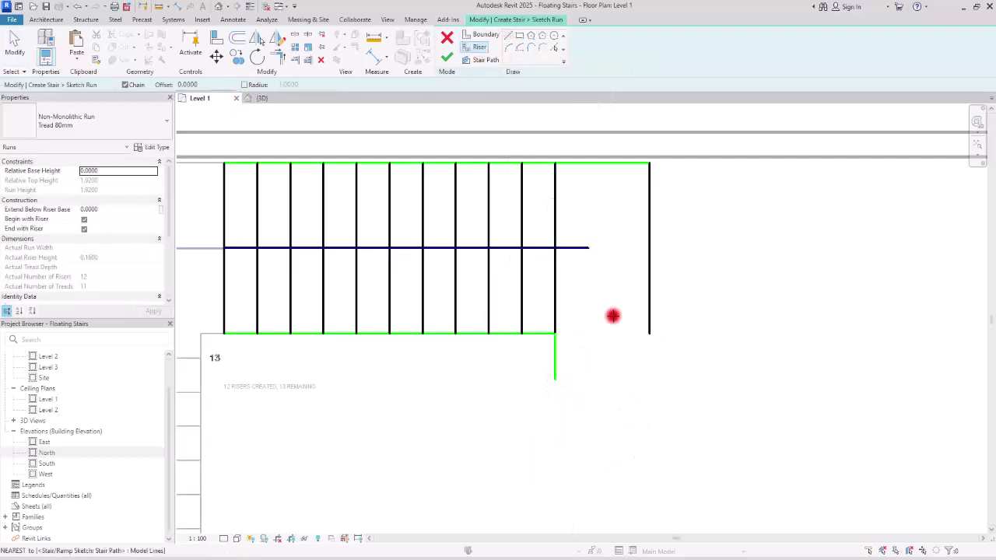
{"action": "left_click", "coordinate": [555, 380]}
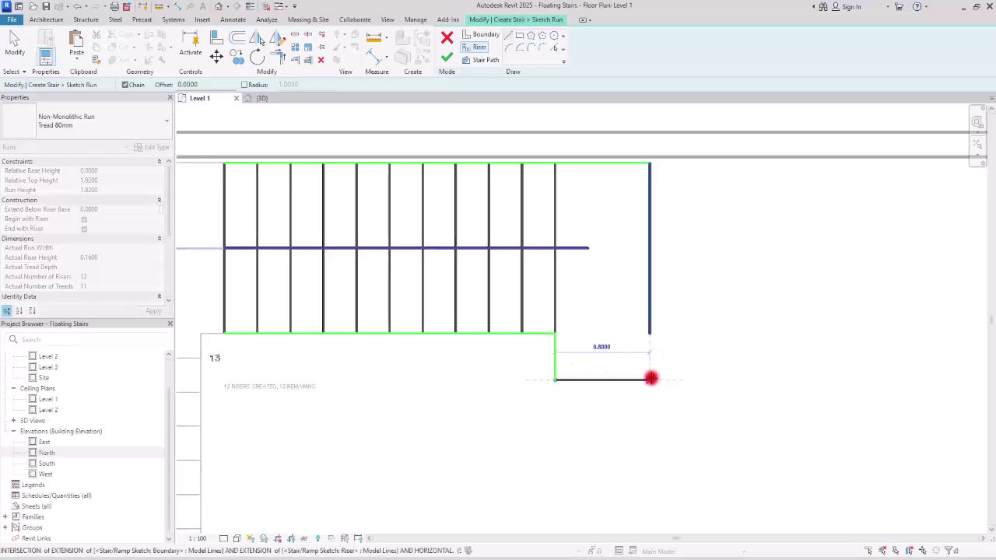
{"action": "left_click", "coordinate": [650, 380]}
{"action": "key", "text": "Escape"}
{"action": "key", "text": "Escape"}
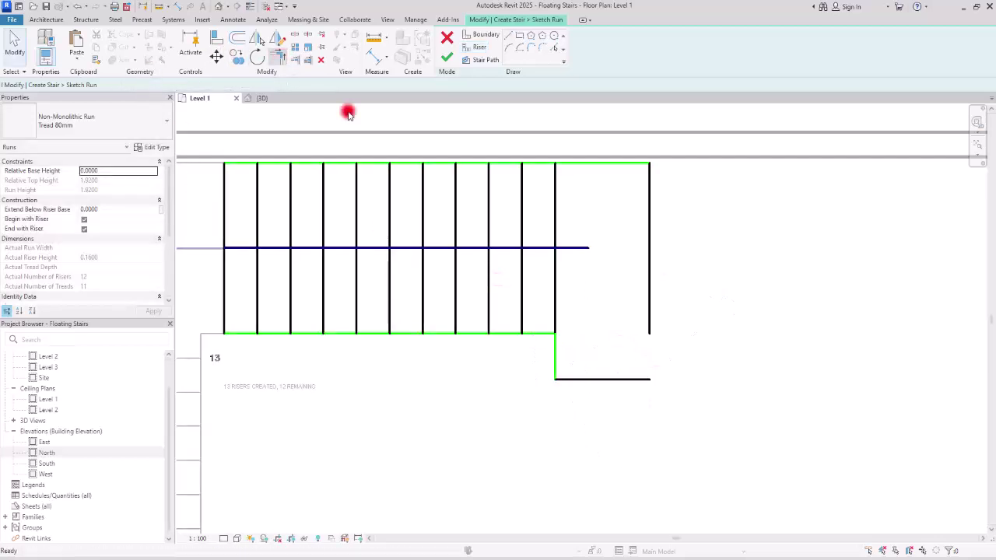
{"action": "left_click", "coordinate": [615, 379]}
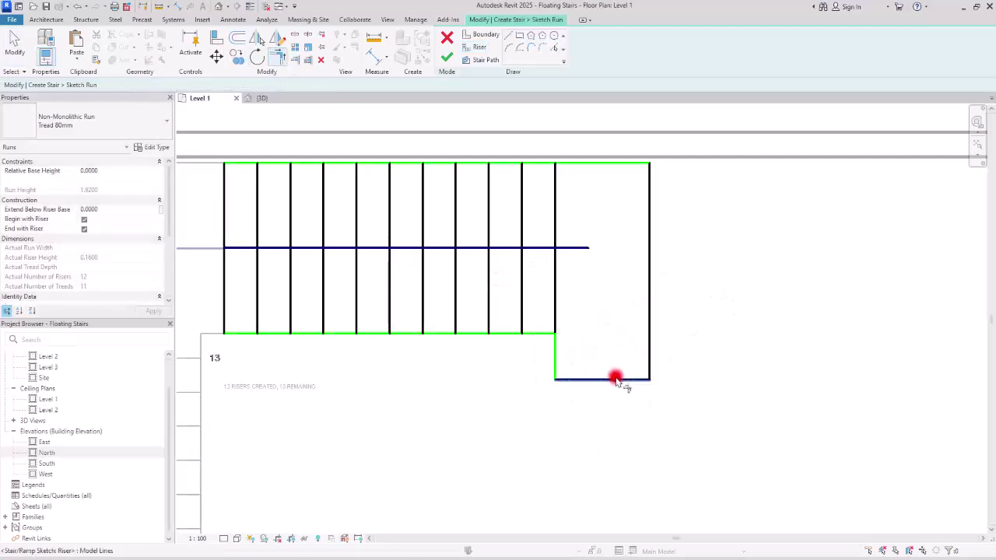
{"action": "left_click", "coordinate": [579, 253]}
{"action": "left_click_drag", "start_coordinate": [589, 249], "coordinate": [650, 247]}
Finish the run sketch and the stair edit, checking the new stair in the 3D view.
{"action": "left_click", "coordinate": [447, 58]}
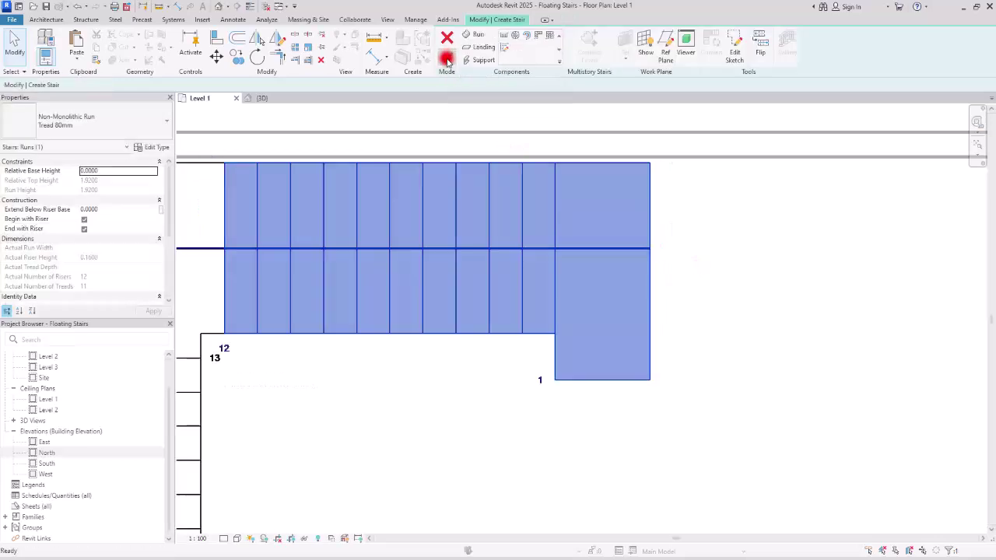
{"action": "left_click", "coordinate": [763, 393]}
{"action": "left_click", "coordinate": [264, 104]}
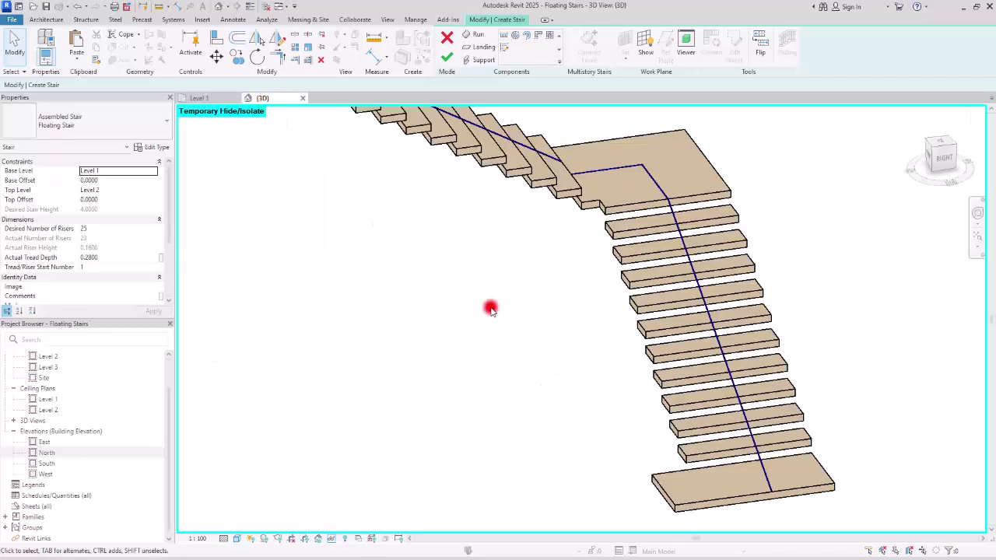
{"action": "mouse_move", "coordinate": [484, 307]}
{"action": "middle_mouse_down", "text": "shift"}
{"action": "mouse_move", "coordinate": [529, 412]}
{"action": "mouse_move", "coordinate": [580, 350]}
{"action": "mouse_move", "coordinate": [622, 415]}
{"action": "mouse_move", "coordinate": [503, 452]}
{"action": "mouse_move", "coordinate": [601, 410]}
{"action": "mouse_move", "coordinate": [496, 338]}
{"action": "mouse_move", "coordinate": [449, 351]}
{"action": "mouse_move", "coordinate": [405, 327]}
{"action": "middle_mouse_up", "text": "shift"}
{"action": "left_click", "coordinate": [447, 57]}
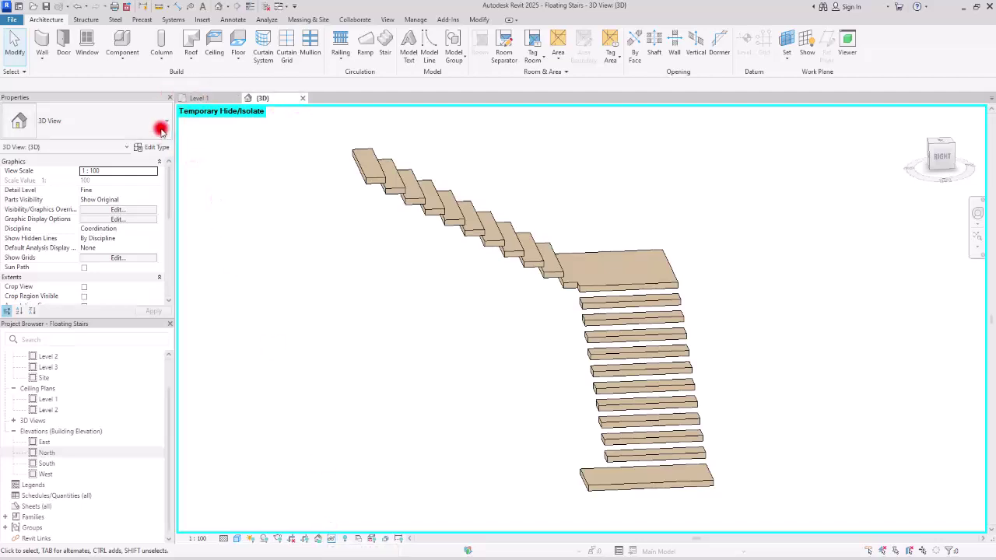
Reset Temporary Hide/Isolate to show the whole building, then orbit to a straight side view of the stair.
{"action": "left_click", "coordinate": [331, 539]}
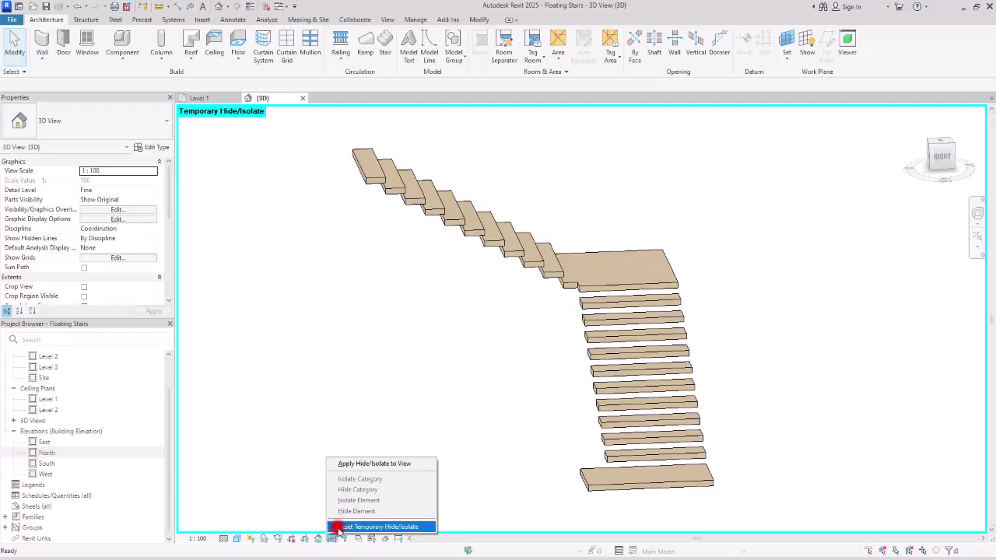
{"action": "left_click", "coordinate": [339, 528]}
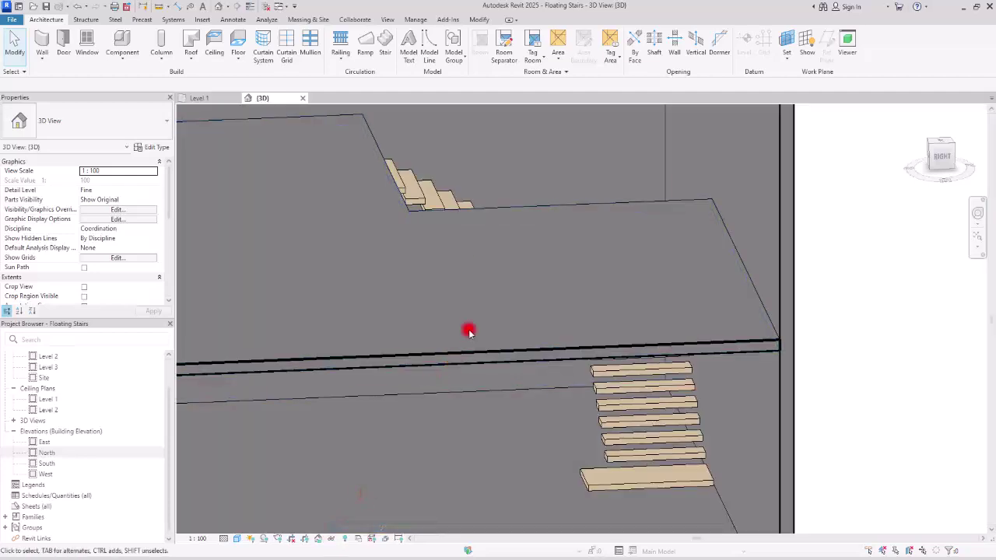
{"action": "middle_click_drag", "start_coordinate": [467, 329], "coordinate": [518, 314], "text": "shift"}
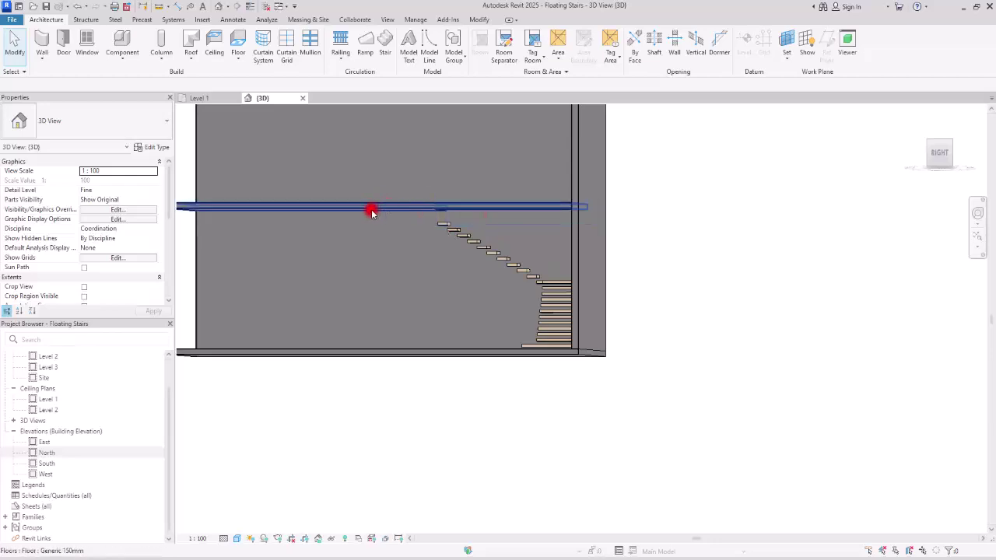
{"action": "middle_click_drag", "start_coordinate": [463, 276], "coordinate": [449, 217], "text": "shift"}
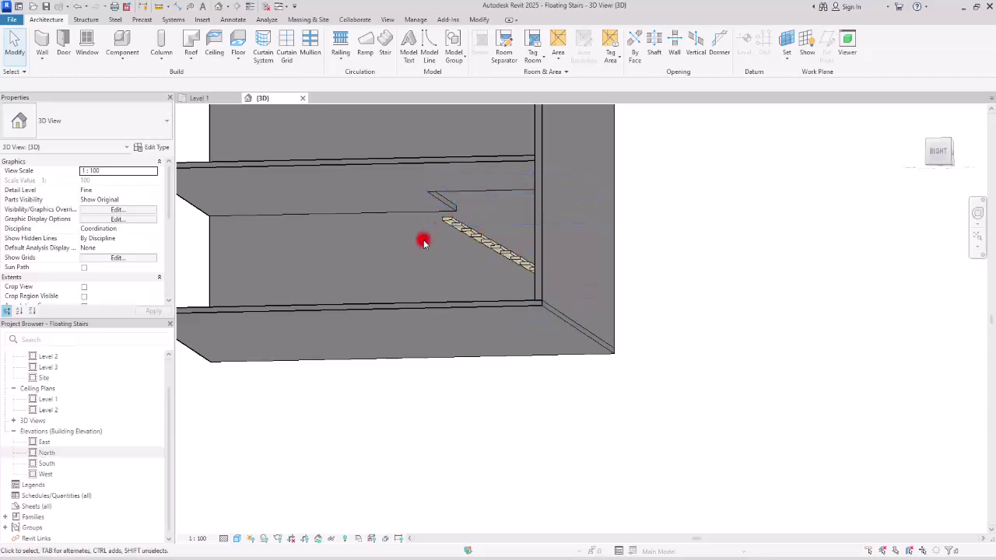
{"action": "middle_click_drag", "start_coordinate": [421, 237], "coordinate": [499, 269], "text": "shift"}
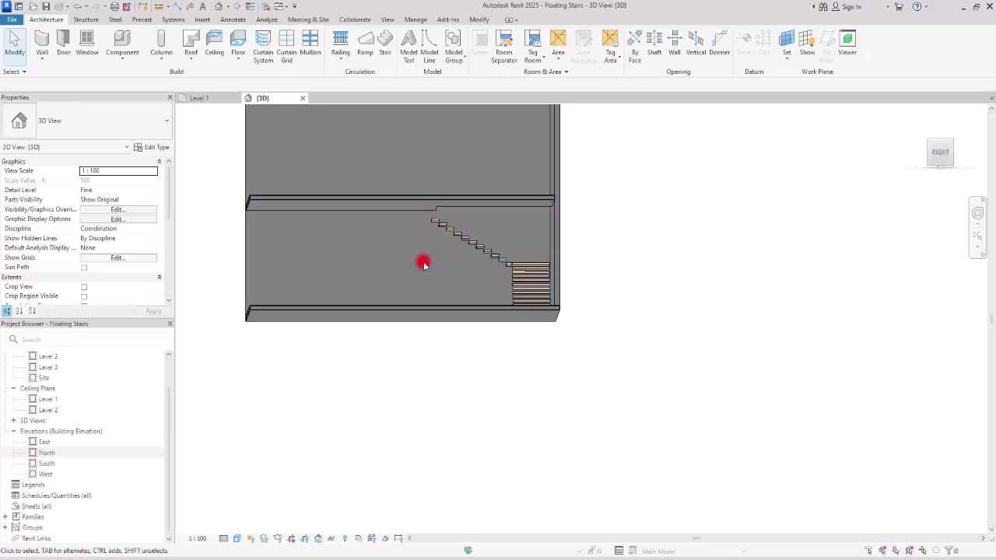
Change the floating stair's Desired Number of Risers to 23, accept the warning, and check it at the slab opening.
{"action": "left_click", "coordinate": [449, 228]}
{"action": "scroll", "coordinate": [452, 218], "scroll_direction": "up", "scroll_amount": 1}
{"action": "scroll", "coordinate": [453, 217], "scroll_direction": "up", "scroll_amount": 3}
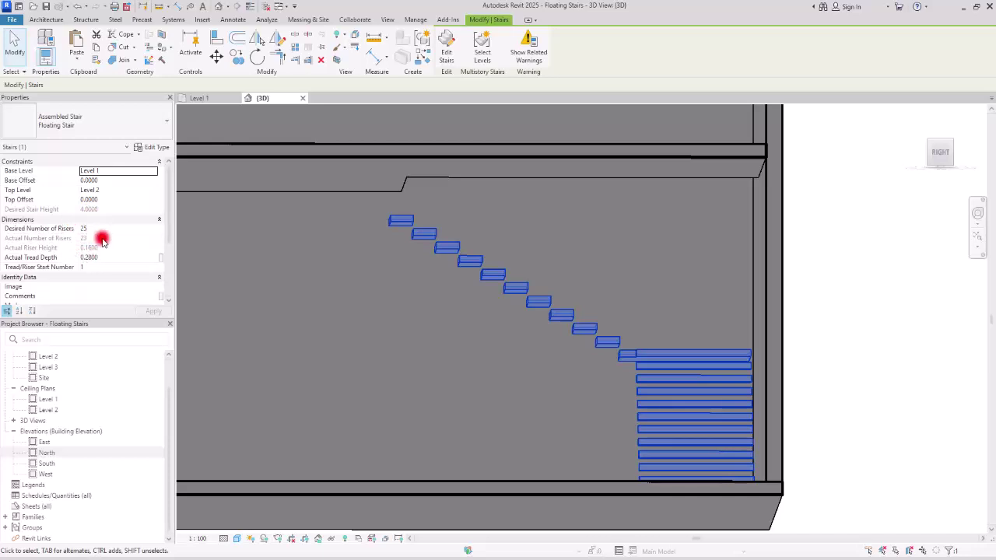
{"action": "left_click", "coordinate": [153, 231]}
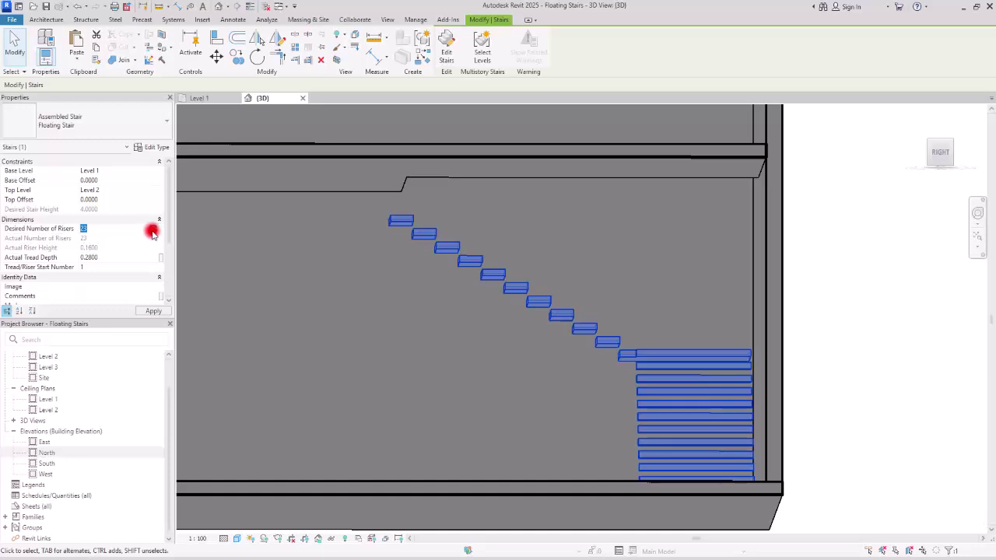
{"action": "key", "text": "Return"}
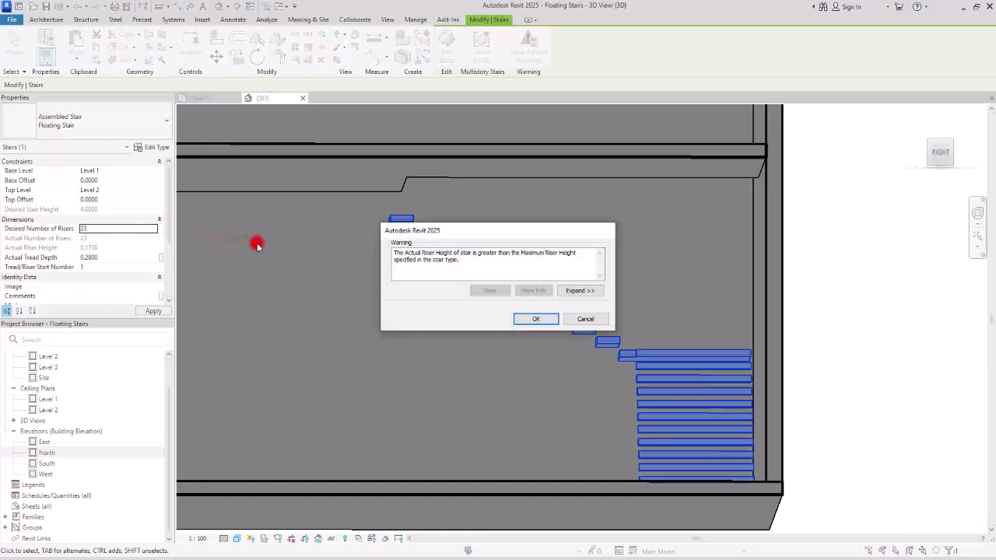
{"action": "left_click", "coordinate": [533, 319]}
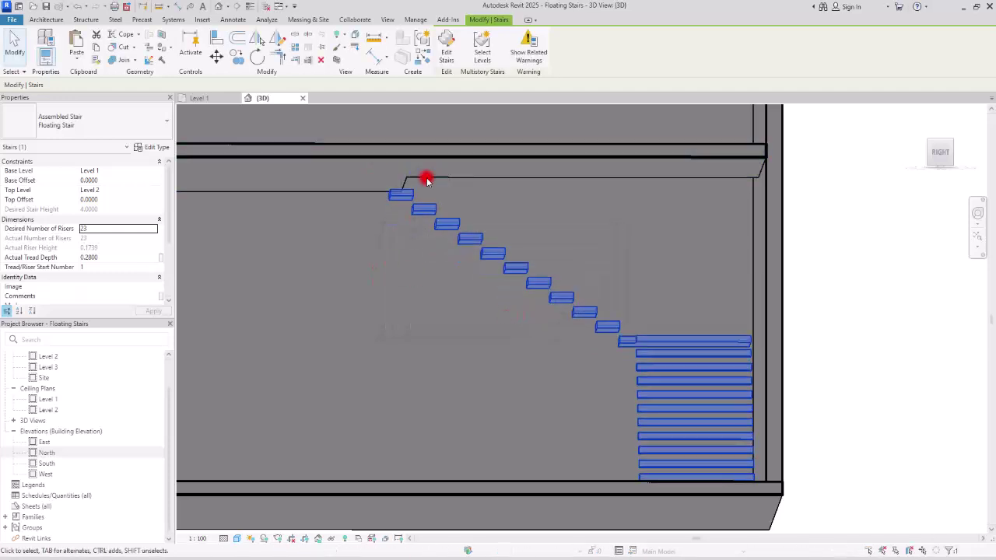
{"action": "middle_click_drag", "start_coordinate": [439, 200], "coordinate": [428, 168], "text": "shift"}
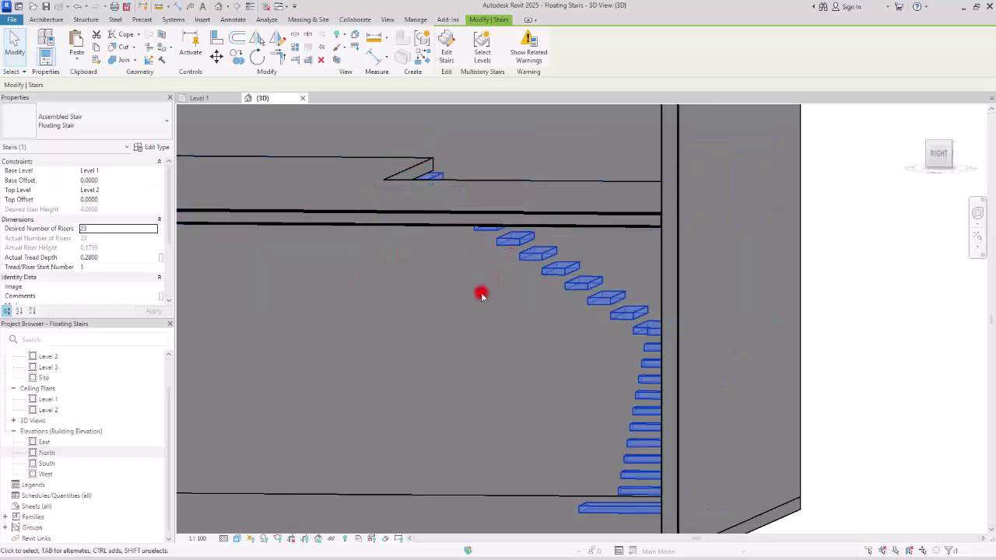
{"action": "middle_click_drag", "start_coordinate": [482, 294], "coordinate": [371, 186], "text": "shift"}
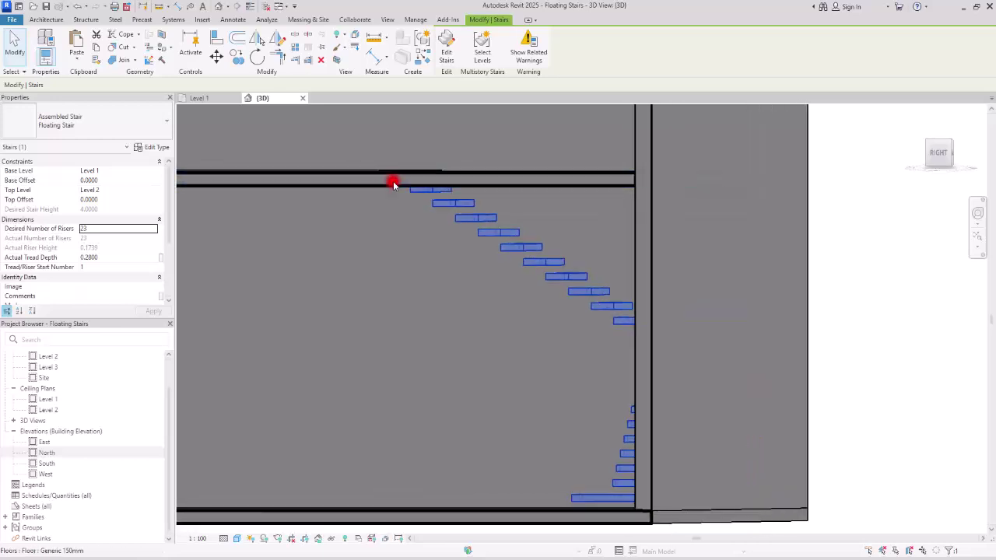
{"action": "middle_click_drag", "start_coordinate": [438, 211], "coordinate": [398, 161], "text": "shift"}
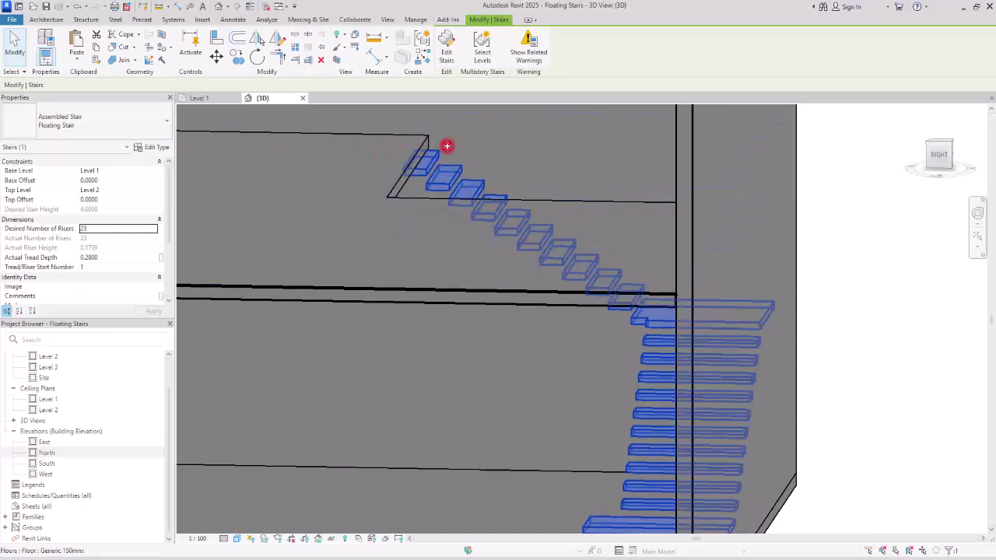
{"action": "key", "text": "Escape"}
Turn off End with Riser on the upper flight and finish the stair edit.
{"action": "left_click", "coordinate": [456, 173]}
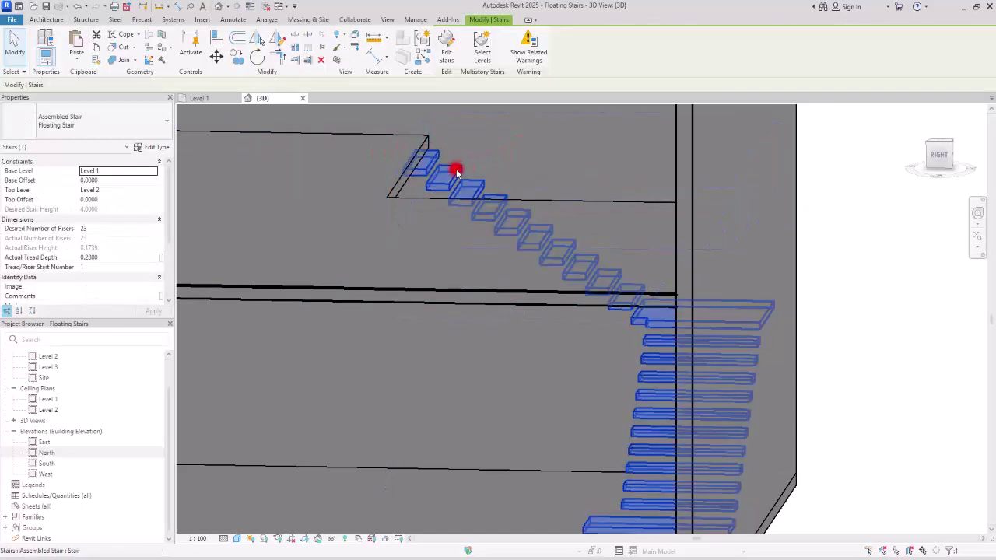
{"action": "left_click", "coordinate": [446, 51]}
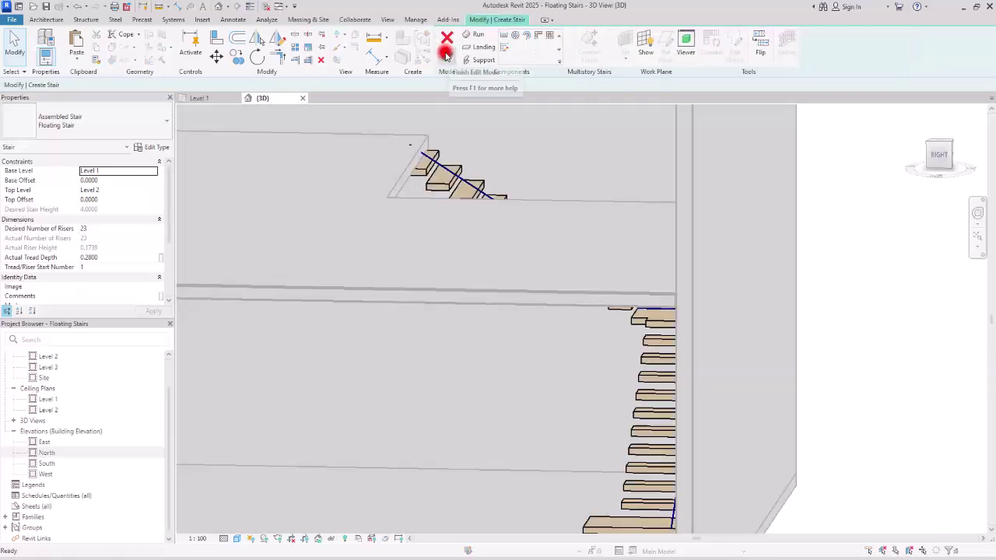
{"action": "left_click", "coordinate": [428, 175]}
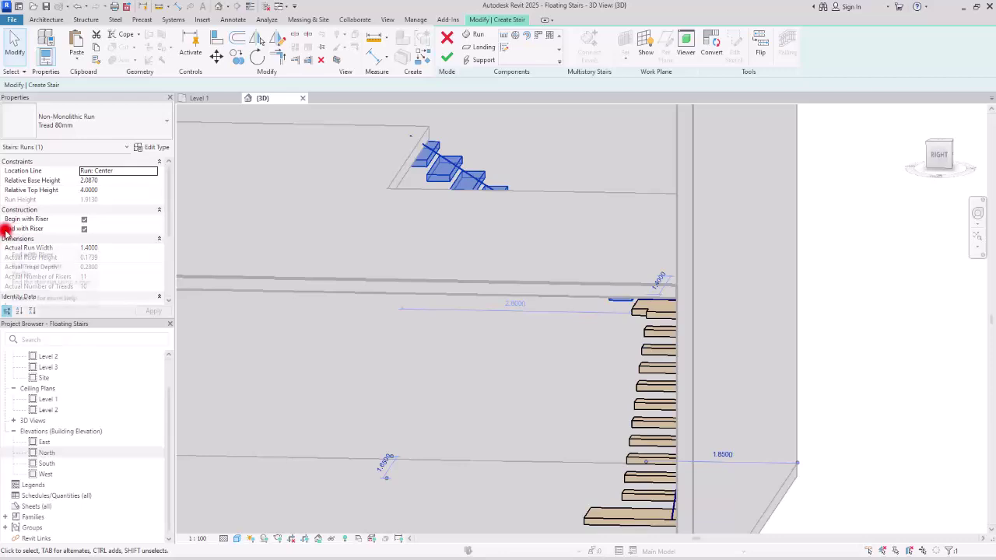
{"action": "left_click", "coordinate": [84, 228]}
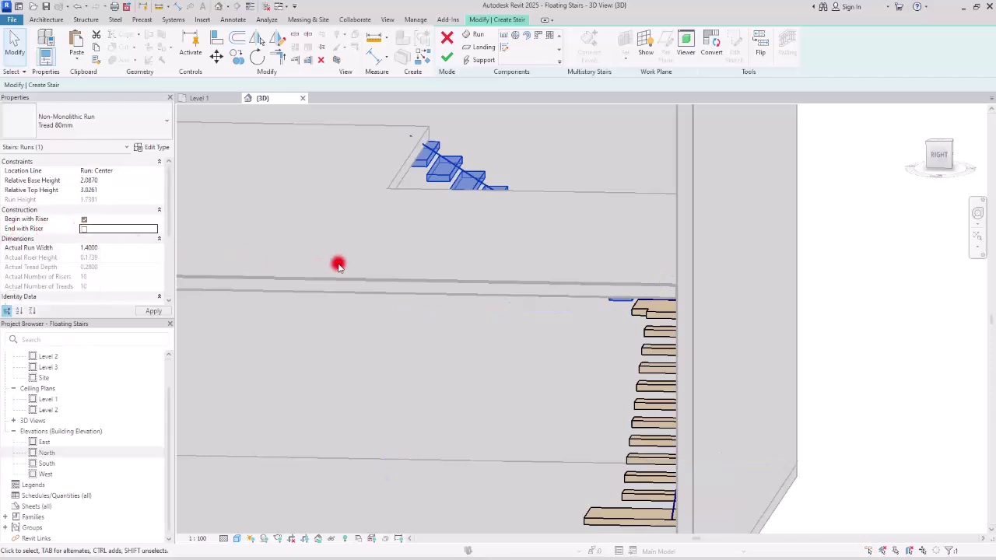
{"action": "left_click", "coordinate": [401, 234]}
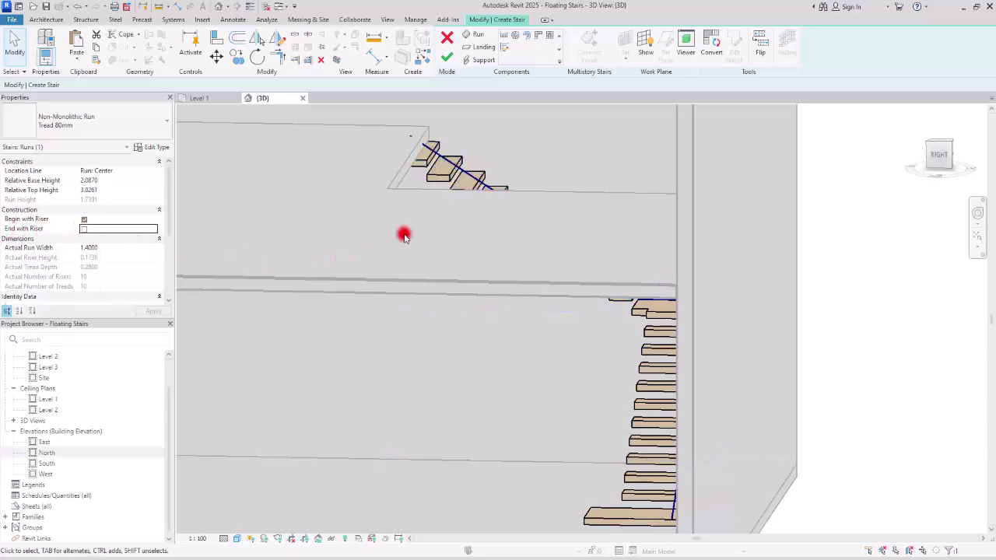
{"action": "left_click", "coordinate": [447, 58]}
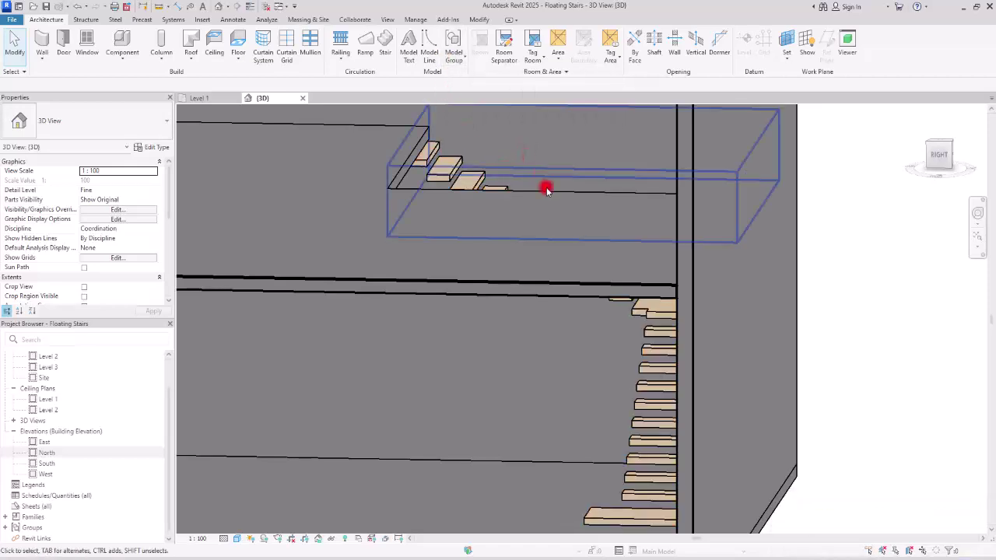
Check the rebuilt stair, now with 22 risers, and orbit the 3D view.
{"action": "left_click", "coordinate": [462, 153]}
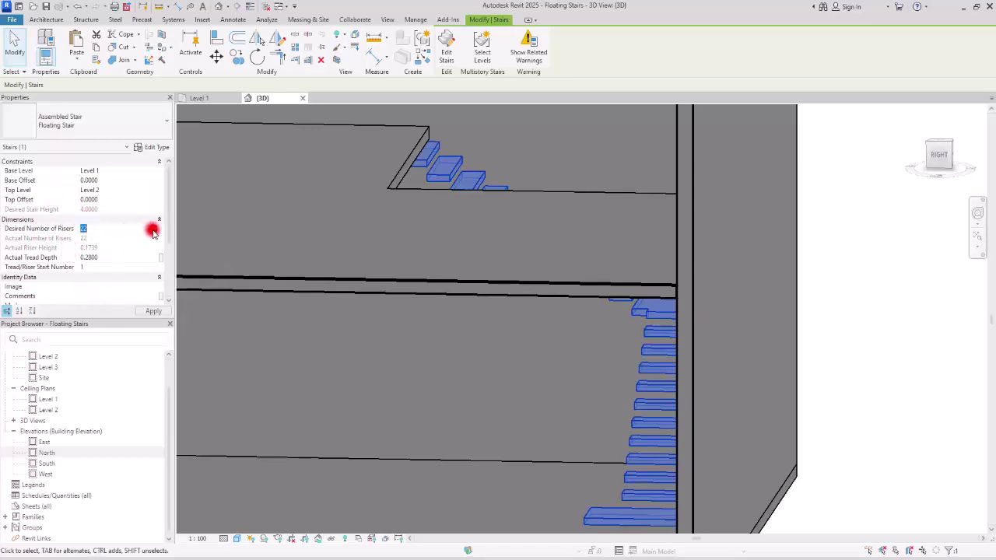
{"action": "left_click", "coordinate": [286, 226]}
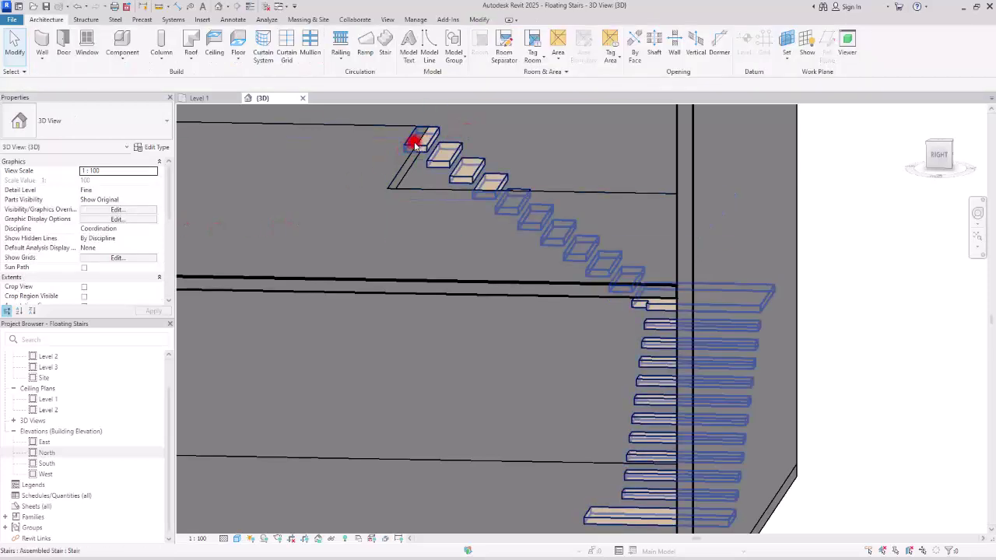
{"action": "scroll", "coordinate": [400, 167], "scroll_direction": "up", "scroll_amount": 5}
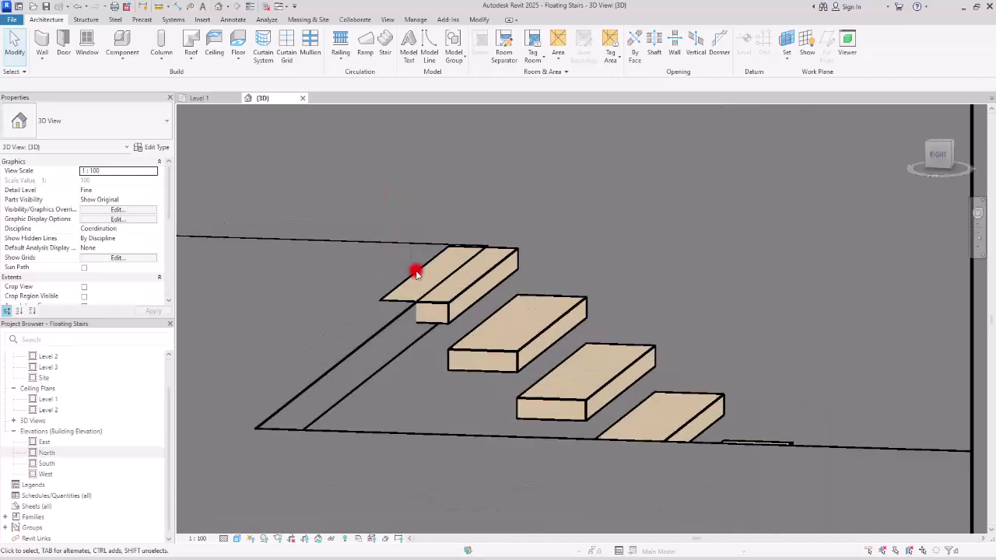
{"action": "scroll", "coordinate": [403, 256], "scroll_direction": "down", "scroll_amount": 5}
{"action": "middle_click_drag", "start_coordinate": [403, 256], "coordinate": [453, 352], "text": "shift"}
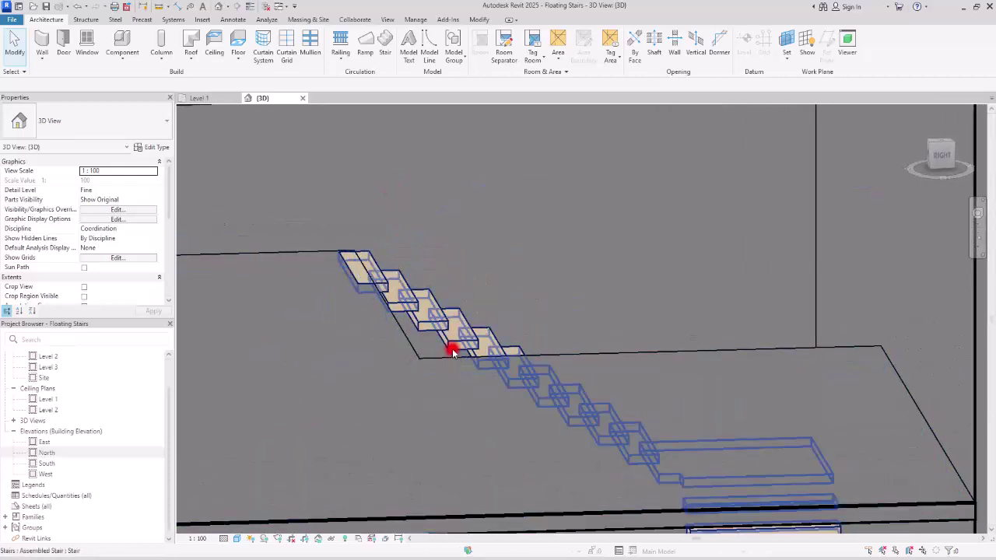
Select the shaft opening above the stair and edit its outline sketch in the Level 1 plan.
{"action": "left_click", "coordinate": [361, 238]}
{"action": "middle_click_drag", "start_coordinate": [361, 231], "coordinate": [529, 409], "text": "shift"}
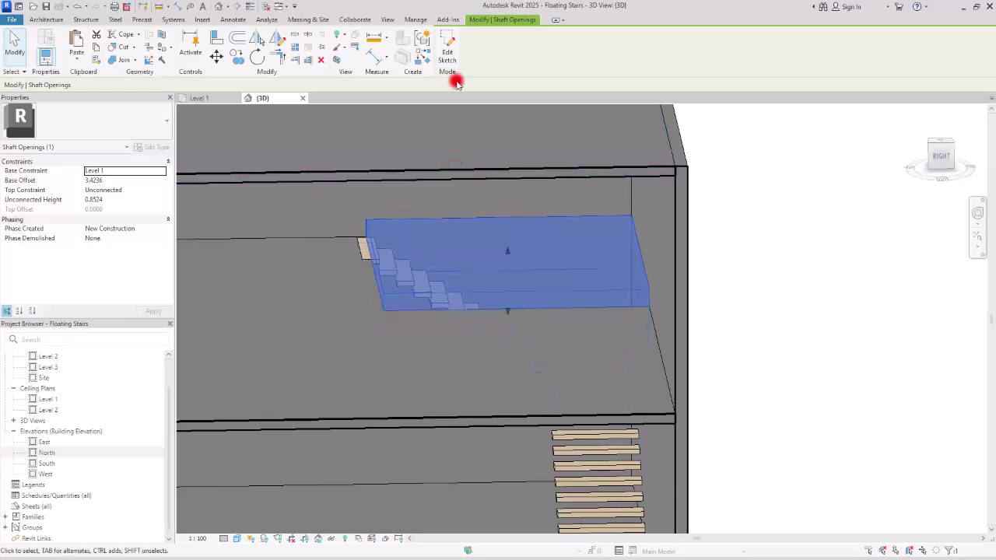
{"action": "left_click", "coordinate": [450, 53]}
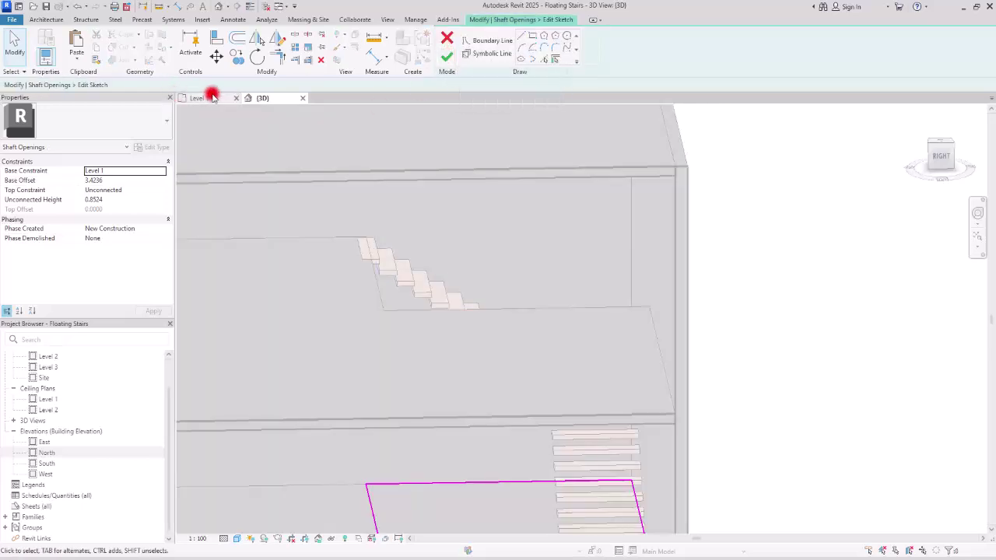
{"action": "left_click", "coordinate": [204, 98]}
{"action": "scroll", "coordinate": [372, 500], "scroll_direction": "up", "scroll_amount": 4}
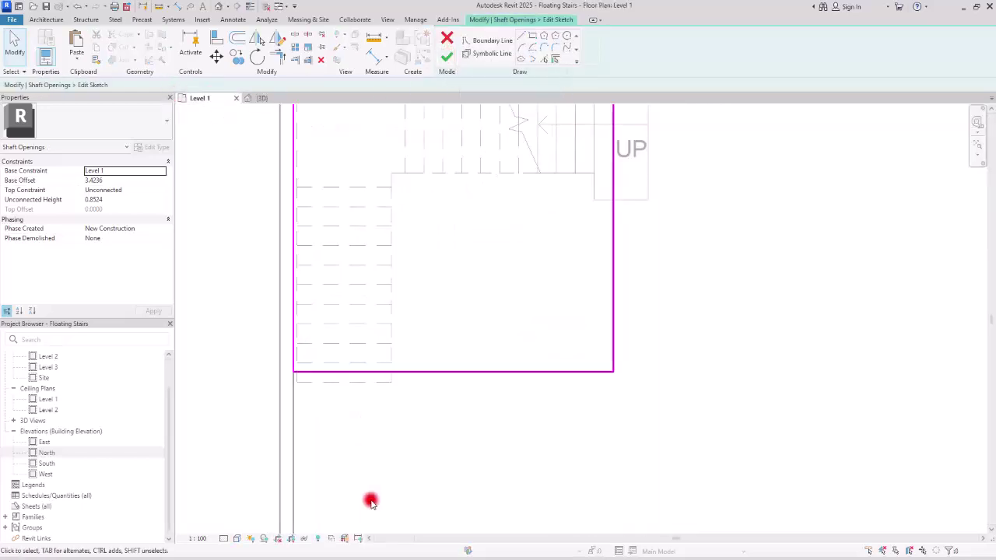
Align the opening's bottom and right edges to the stair's edges with Align, then finish the sketch.
{"action": "left_click", "coordinate": [218, 38]}
{"action": "left_click", "coordinate": [315, 325]}
{"action": "left_click", "coordinate": [475, 306]}
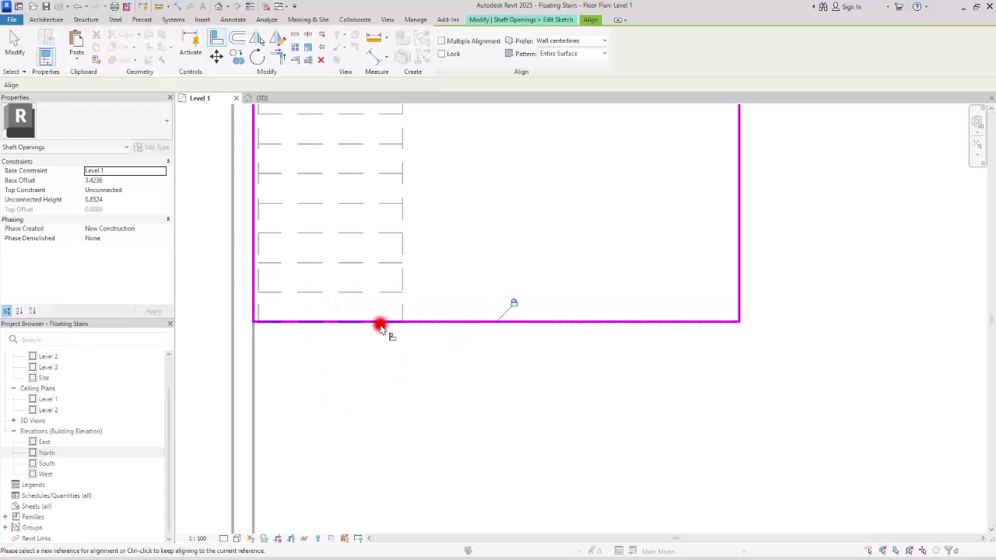
{"action": "scroll", "coordinate": [382, 359], "scroll_direction": "down", "scroll_amount": 2}
{"action": "middle_click_drag", "start_coordinate": [463, 237], "coordinate": [478, 336]}
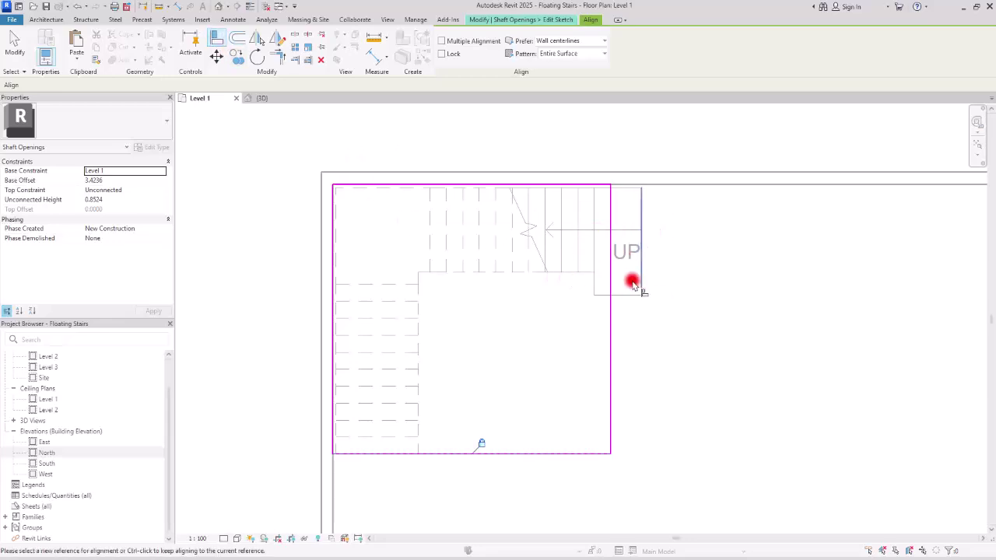
{"action": "left_click", "coordinate": [596, 257]}
{"action": "left_click", "coordinate": [612, 253]}
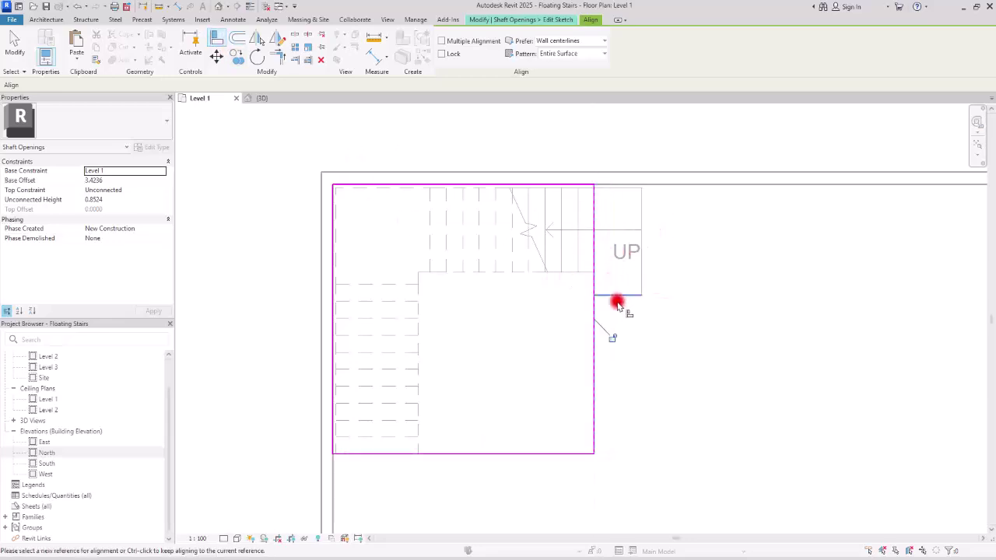
{"action": "key", "text": "Escape"}
{"action": "key", "text": "Escape"}
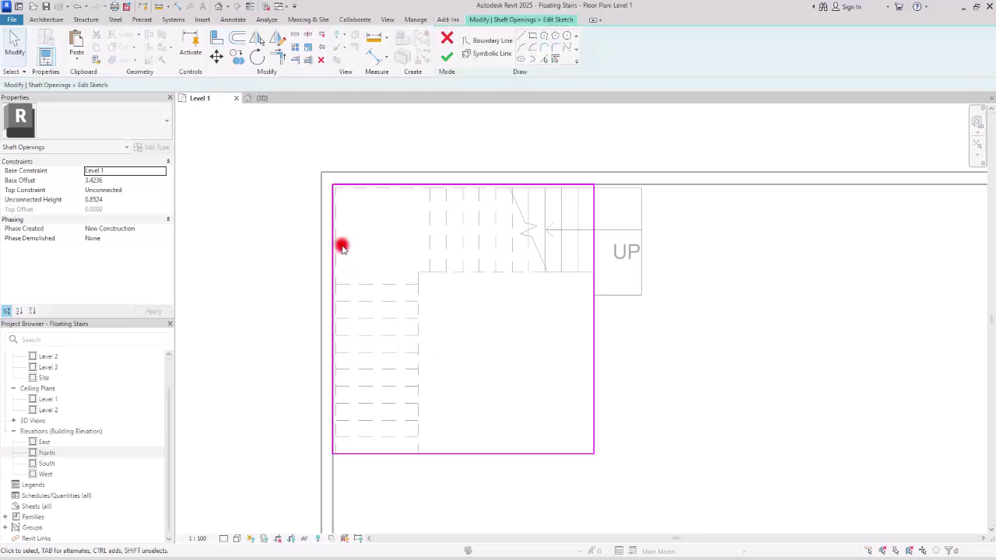
{"action": "left_click", "coordinate": [449, 60]}
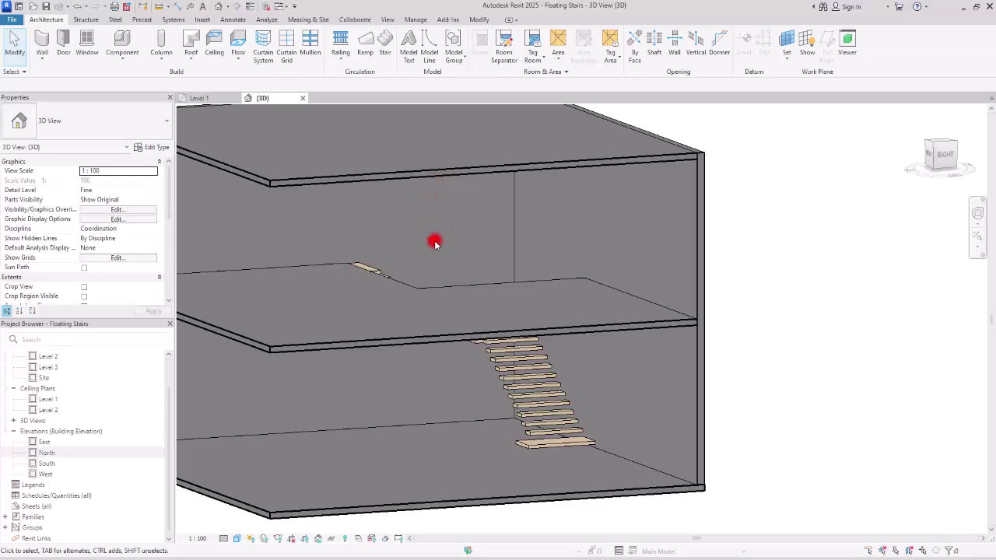
Host 1100mm railings on the floating stair using Railing > Place on Stair/Ramp.
{"action": "left_click", "coordinate": [336, 61]}
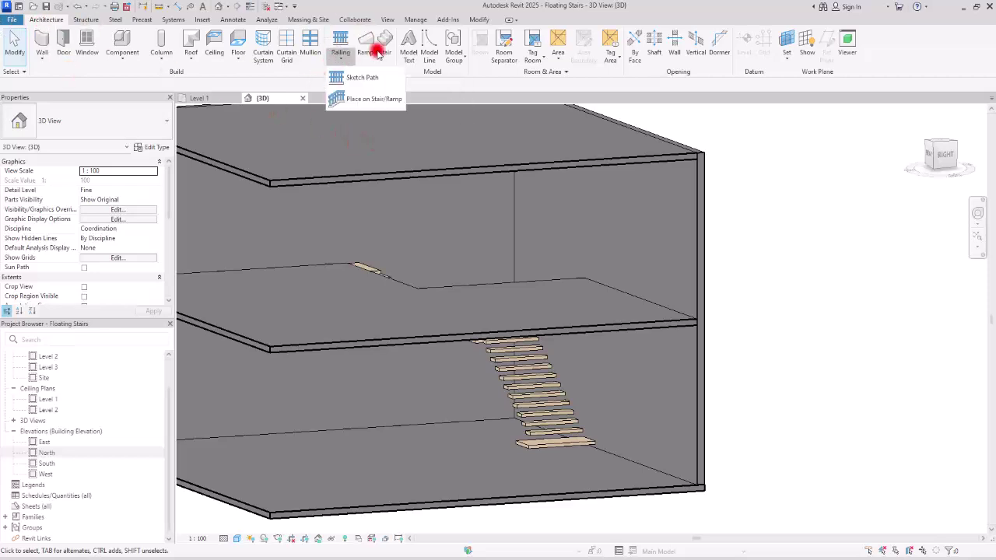
{"action": "left_click", "coordinate": [367, 81]}
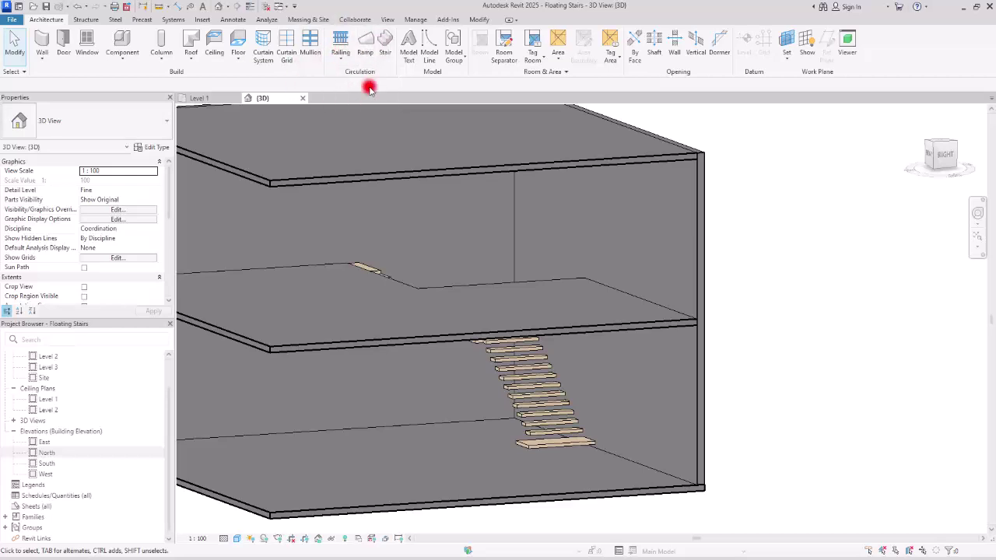
{"action": "left_click", "coordinate": [341, 59]}
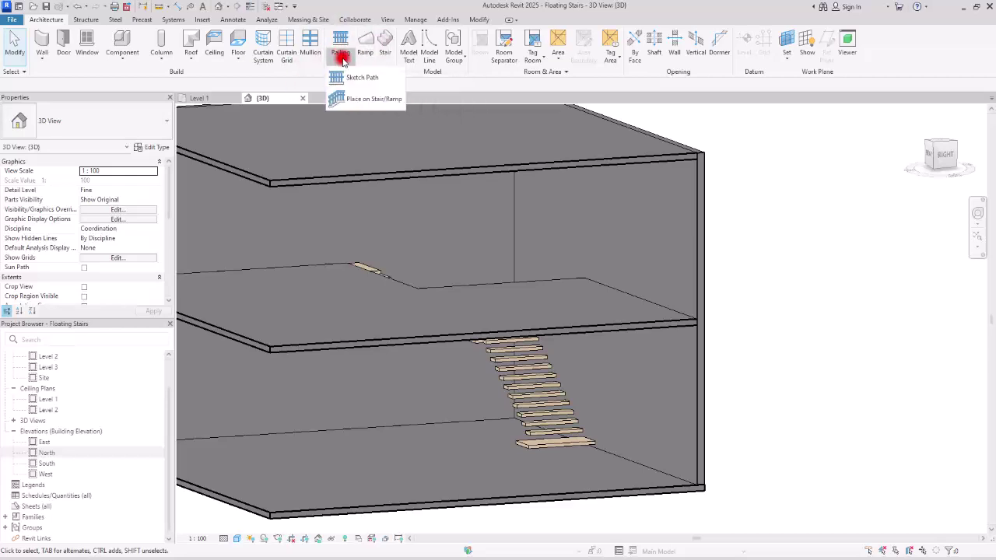
{"action": "left_click", "coordinate": [360, 101]}
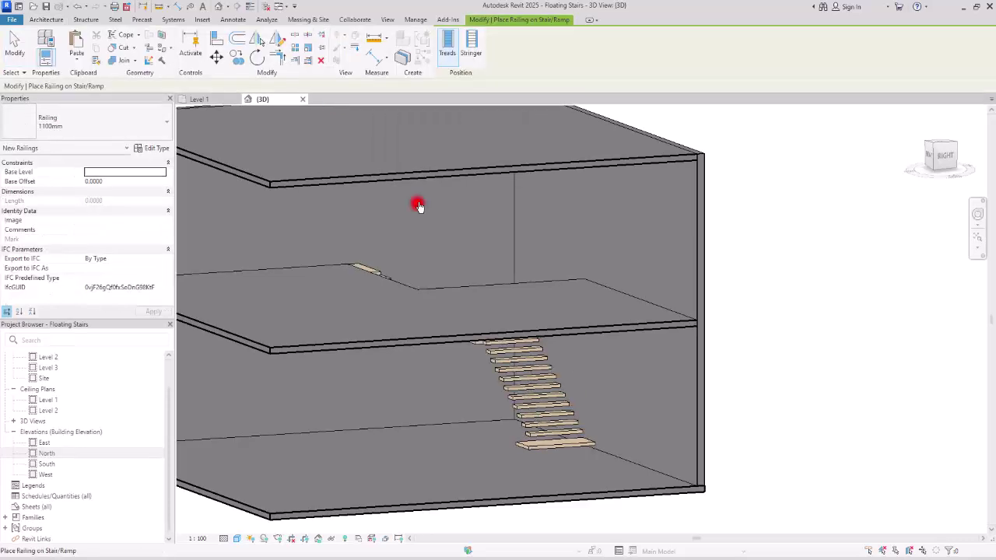
{"action": "left_click", "coordinate": [487, 353]}
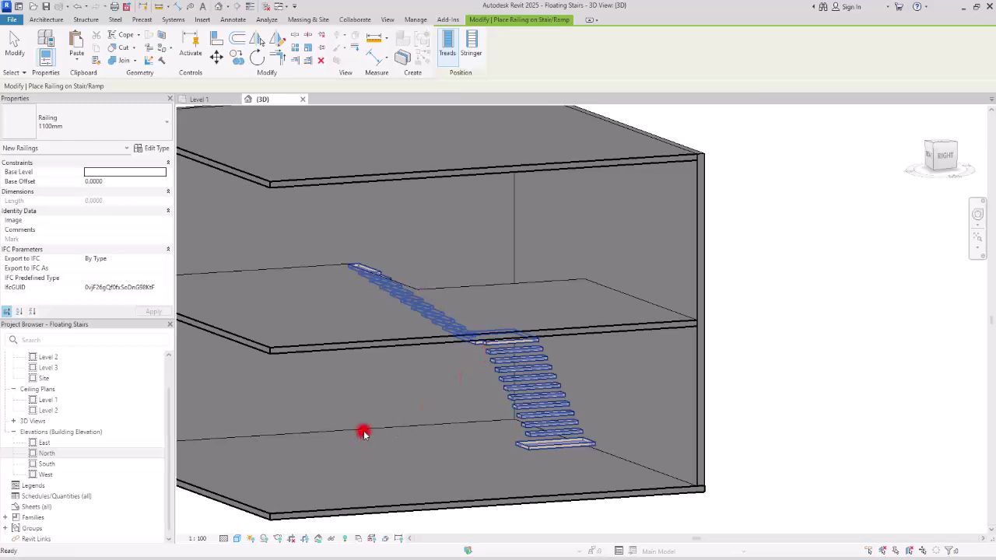
{"action": "left_click", "coordinate": [423, 256]}
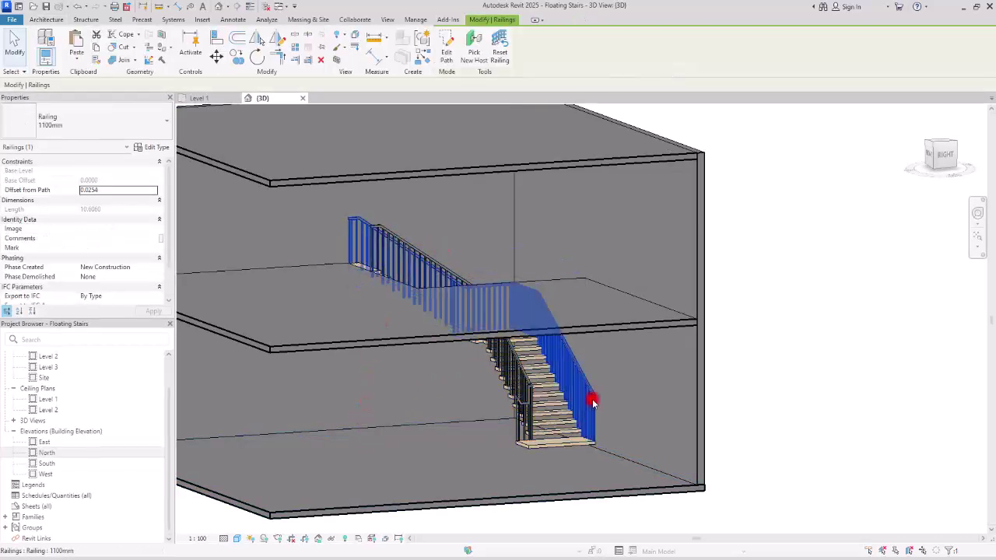
Delete the outer railing and isolate the stair, the remaining railing and the upper slab.
{"action": "key", "text": "Delete"}
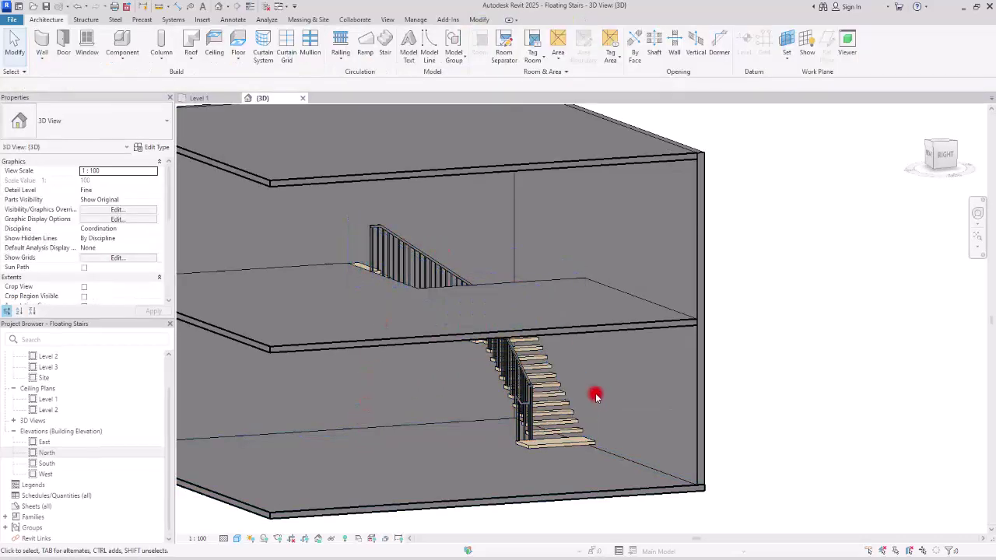
{"action": "left_click", "coordinate": [529, 382]}
{"action": "key", "text": "Escape"}
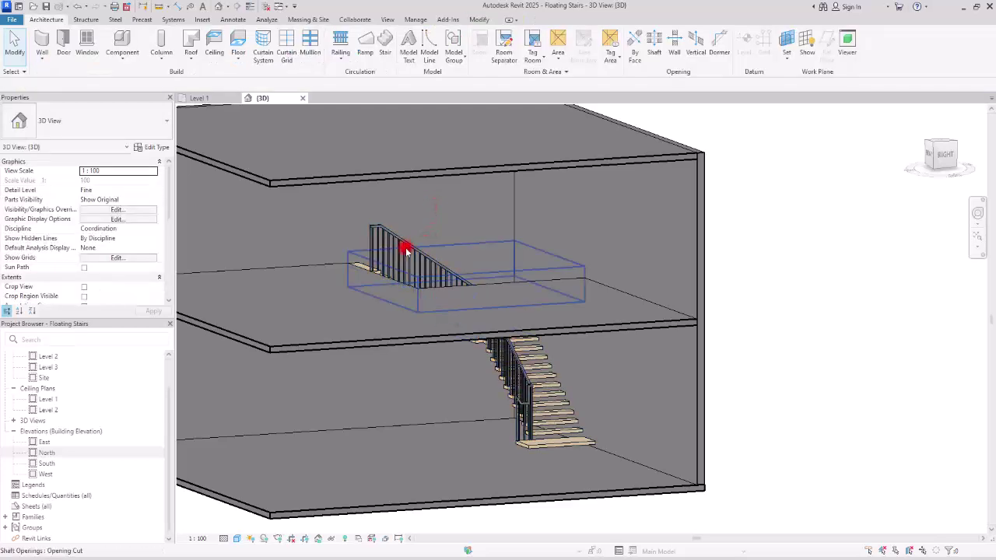
{"action": "left_click", "coordinate": [408, 248]}
{"action": "left_click", "coordinate": [550, 450], "text": "ctrl"}
{"action": "left_click", "coordinate": [553, 449], "text": "ctrl"}
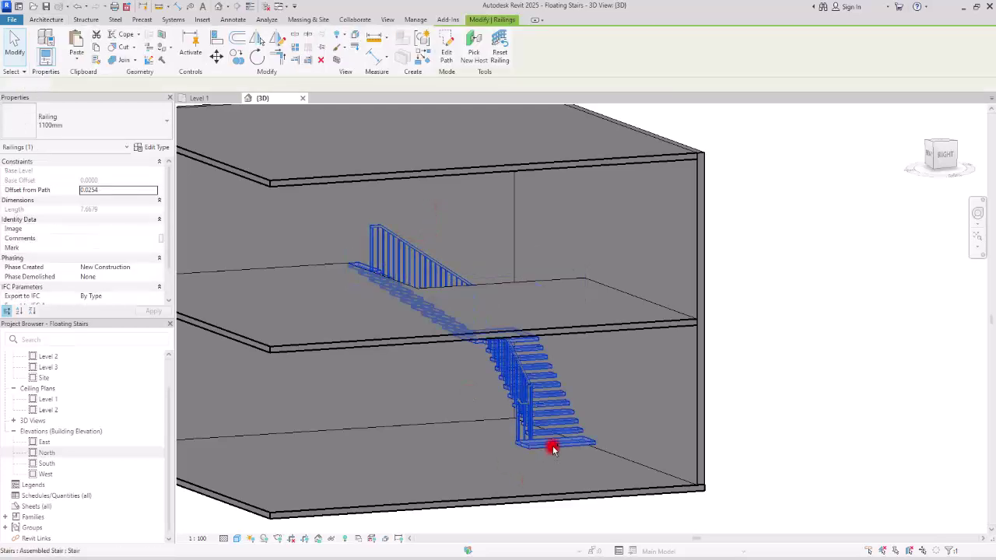
{"action": "left_click", "coordinate": [442, 172], "text": "ctrl"}
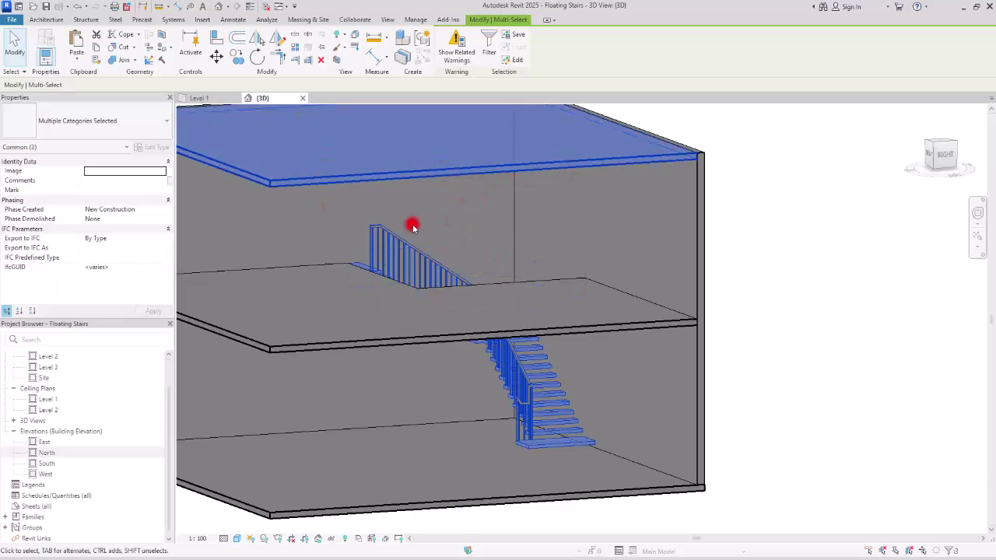
{"action": "left_click", "coordinate": [325, 539]}
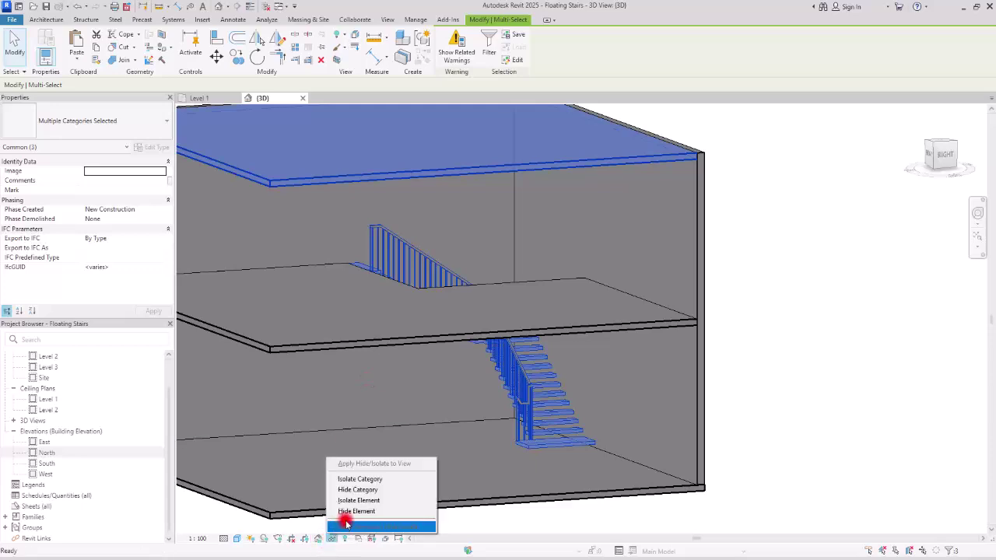
{"action": "left_click", "coordinate": [366, 500]}
Orbit around the isolated stair to see the slab top and the inner railing.
{"action": "left_click", "coordinate": [696, 309]}
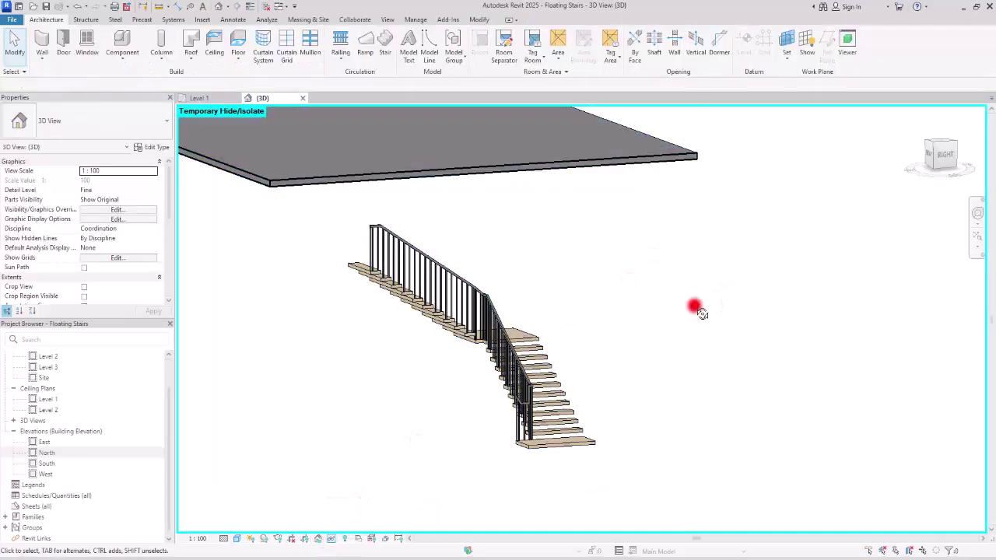
{"action": "middle_click_drag", "start_coordinate": [696, 309], "coordinate": [632, 288], "text": "shift"}
{"action": "middle_click_drag", "start_coordinate": [533, 257], "coordinate": [662, 244], "text": "shift"}
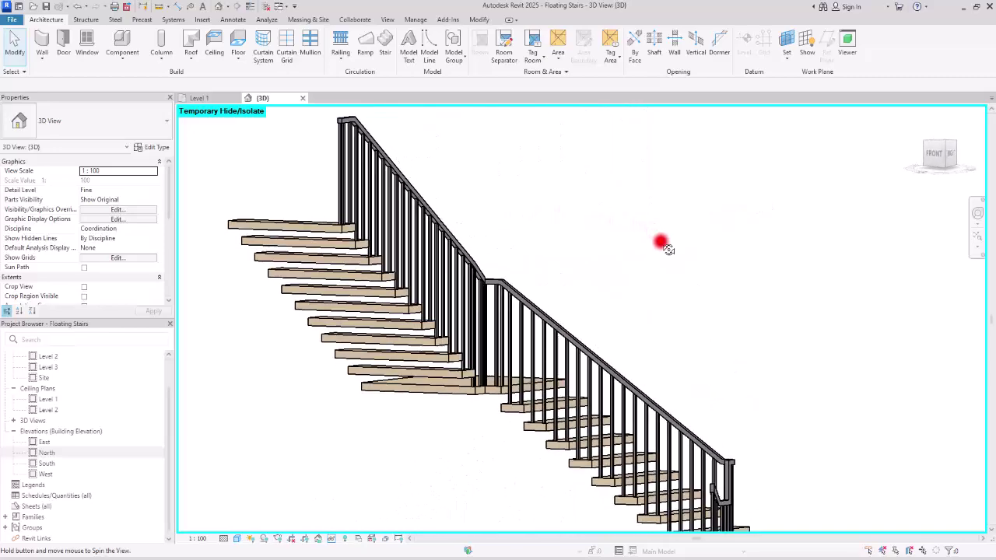
{"action": "scroll", "coordinate": [510, 359], "scroll_direction": "down", "scroll_amount": 3}
{"action": "middle_click_drag", "start_coordinate": [510, 359], "coordinate": [565, 356], "text": "shift"}
{"action": "middle_click_drag", "start_coordinate": [491, 309], "coordinate": [672, 434], "text": "shift"}
{"action": "scroll", "coordinate": [672, 433], "scroll_direction": "up", "scroll_amount": 3}
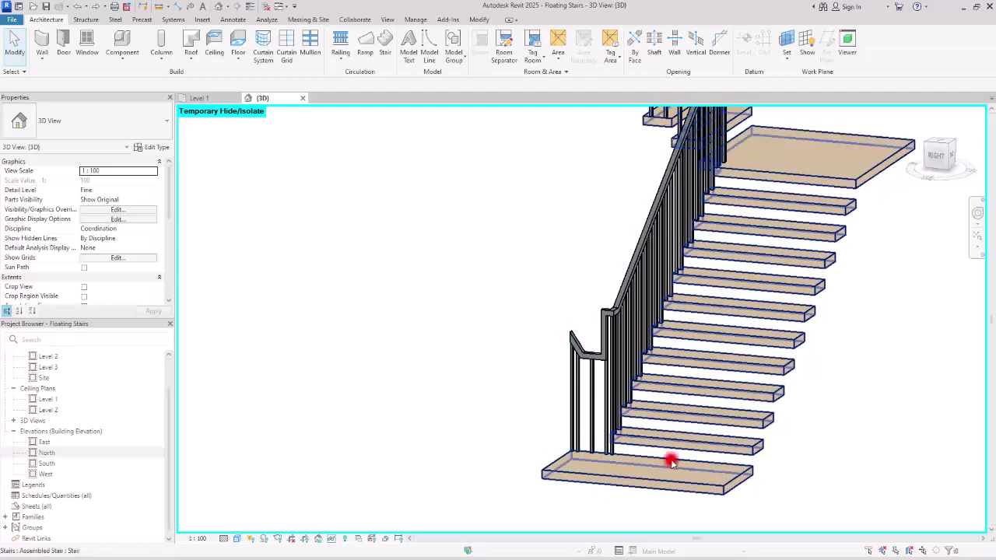
{"action": "scroll", "coordinate": [483, 350], "scroll_direction": "down", "scroll_amount": 3}
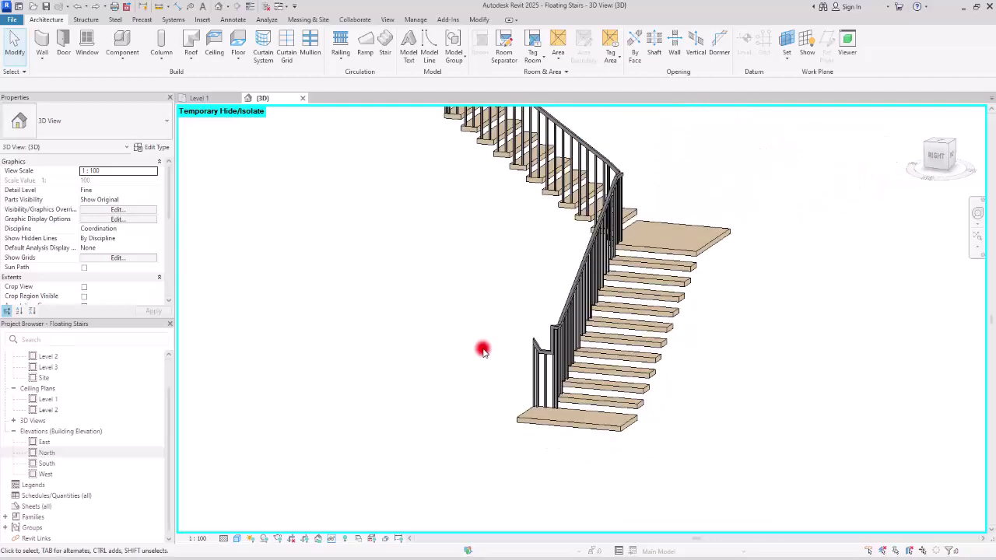
Open the stair railing's path sketch and check its segment lengths in 3D.
{"action": "left_click", "coordinate": [572, 320]}
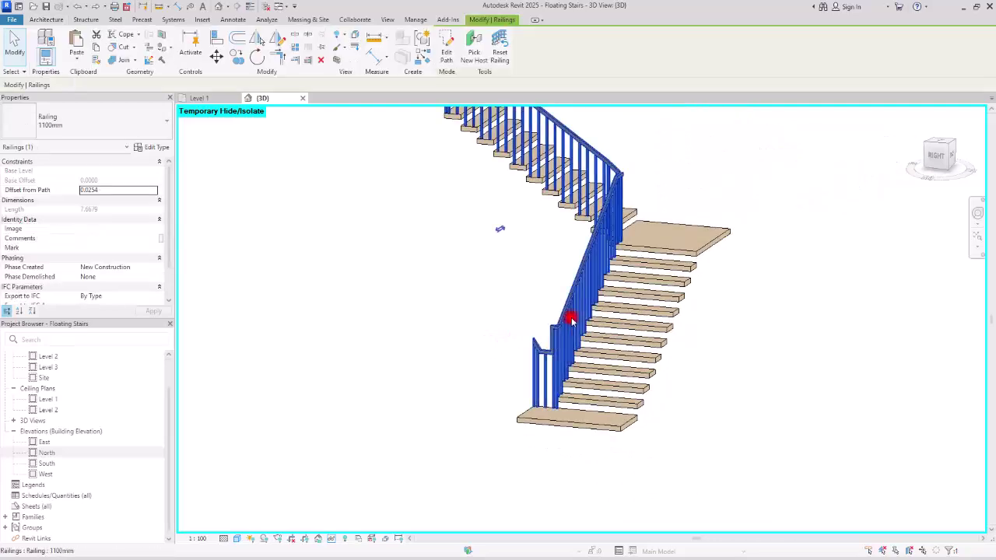
{"action": "left_click", "coordinate": [447, 42]}
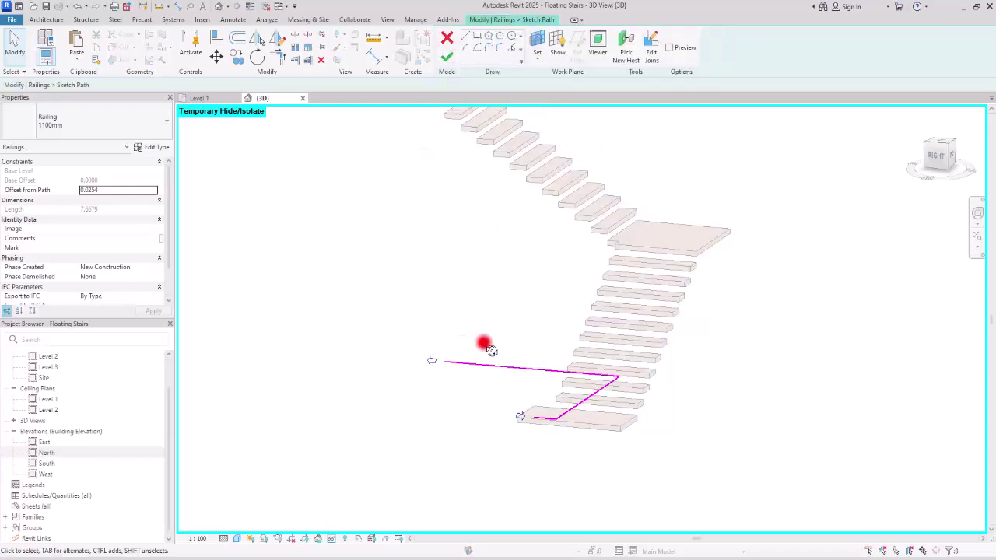
{"action": "mouse_move", "coordinate": [484, 345]}
{"action": "middle_mouse_down", "text": "shift"}
{"action": "mouse_move", "coordinate": [646, 384]}
{"action": "mouse_move", "coordinate": [605, 424]}
{"action": "middle_mouse_up", "text": "shift"}
{"action": "left_click", "coordinate": [623, 389]}
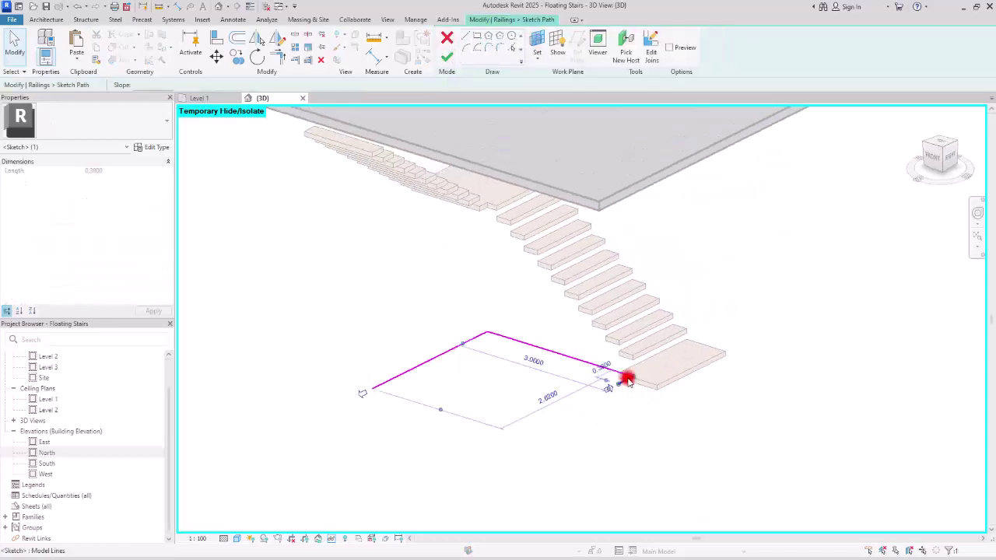
{"action": "key", "text": "Escape"}
{"action": "left_click", "coordinate": [507, 380]}
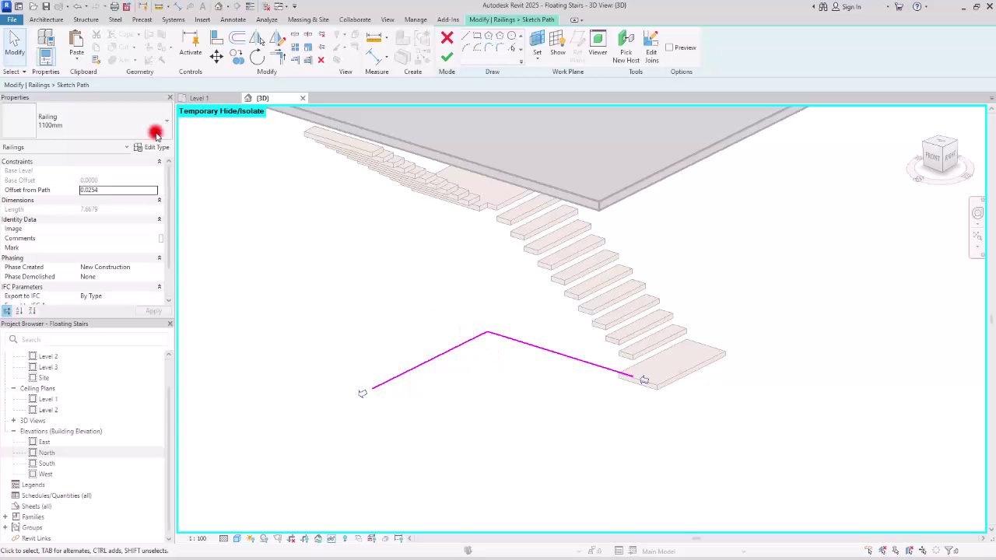
Review the path in the Level 1 plan, finish it at 7.1382 length, and return to {3D}.
{"action": "left_click", "coordinate": [203, 98]}
{"action": "scroll", "coordinate": [626, 300], "scroll_direction": "up", "scroll_amount": 3}
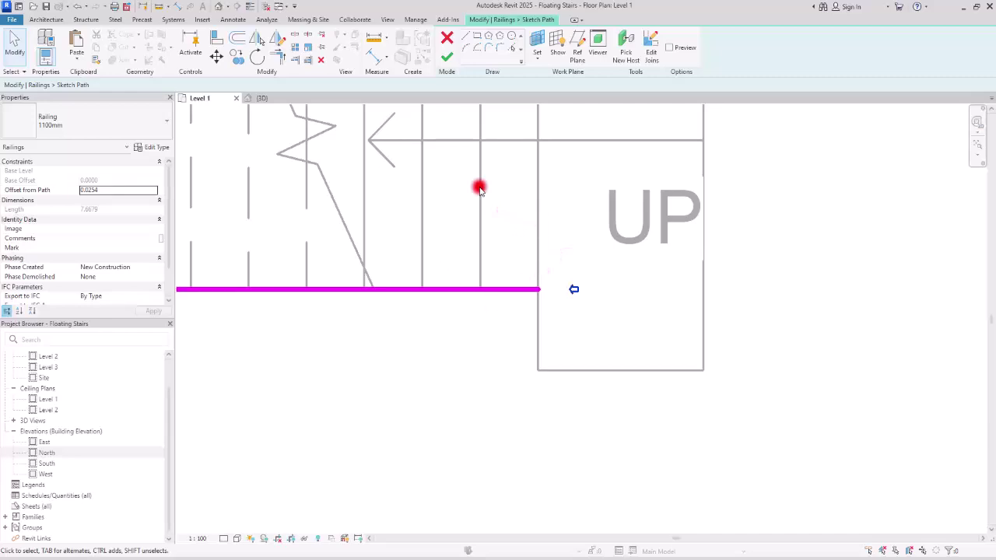
{"action": "left_click", "coordinate": [448, 60]}
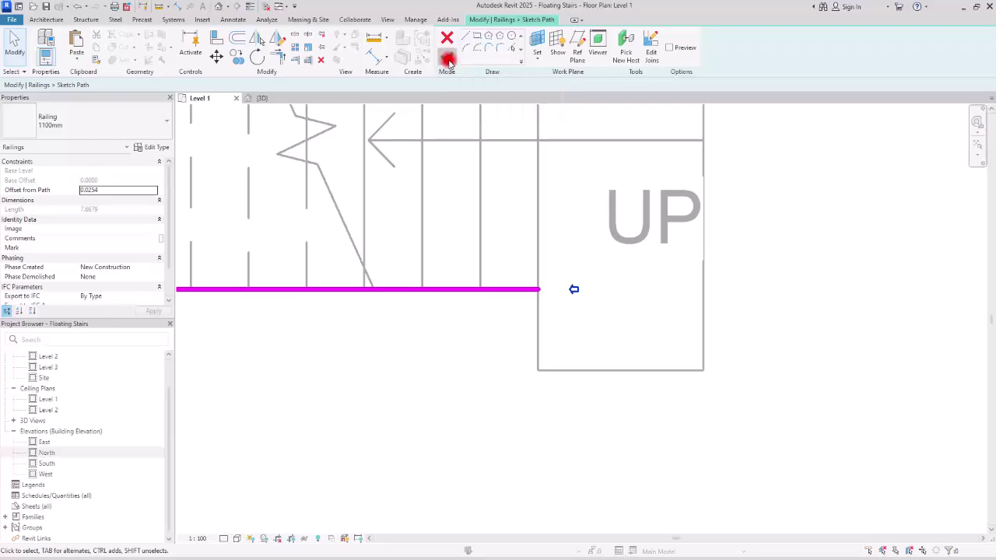
{"action": "scroll", "coordinate": [485, 356], "scroll_direction": "down", "scroll_amount": 2}
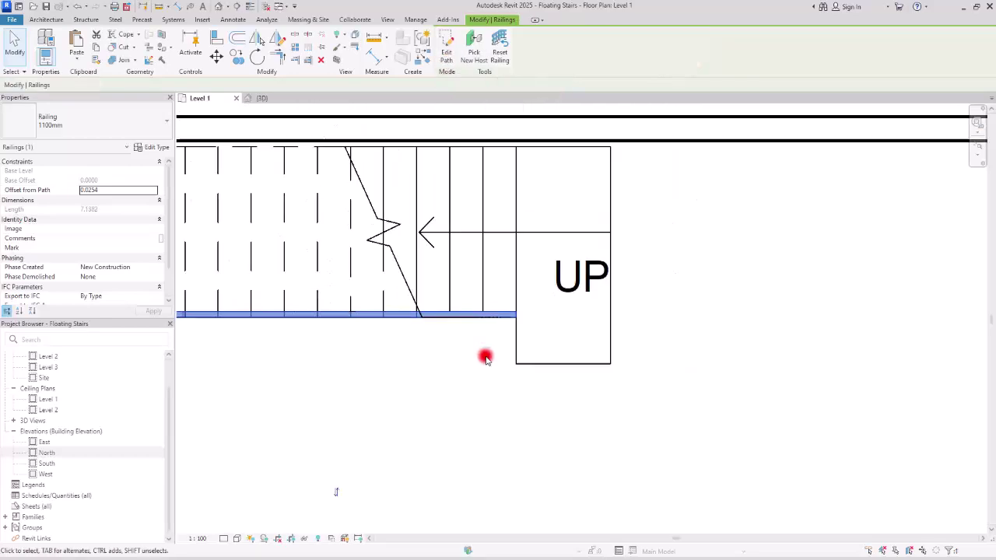
{"action": "left_click", "coordinate": [265, 99]}
{"action": "mouse_move", "coordinate": [494, 405]}
{"action": "middle_mouse_down", "text": "shift"}
{"action": "mouse_move", "coordinate": [537, 349]}
{"action": "mouse_move", "coordinate": [606, 340]}
{"action": "mouse_move", "coordinate": [443, 322]}
{"action": "mouse_move", "coordinate": [445, 303]}
{"action": "mouse_move", "coordinate": [482, 297]}
{"action": "mouse_move", "coordinate": [480, 407]}
{"action": "middle_mouse_up", "text": "shift"}
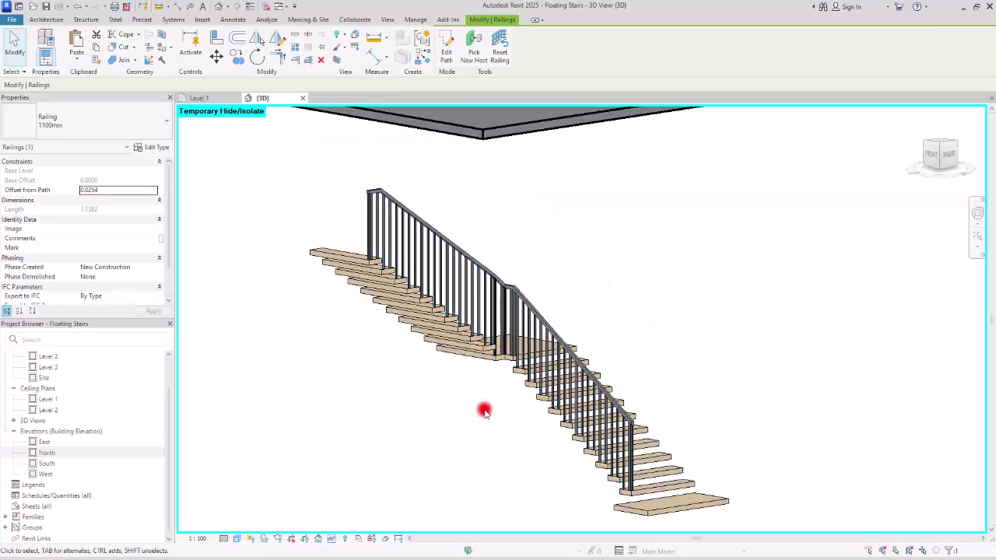
Open the Baluster Placement settings of the railing's 1100mm type.
{"action": "left_click", "coordinate": [480, 407]}
{"action": "left_click", "coordinate": [463, 282]}
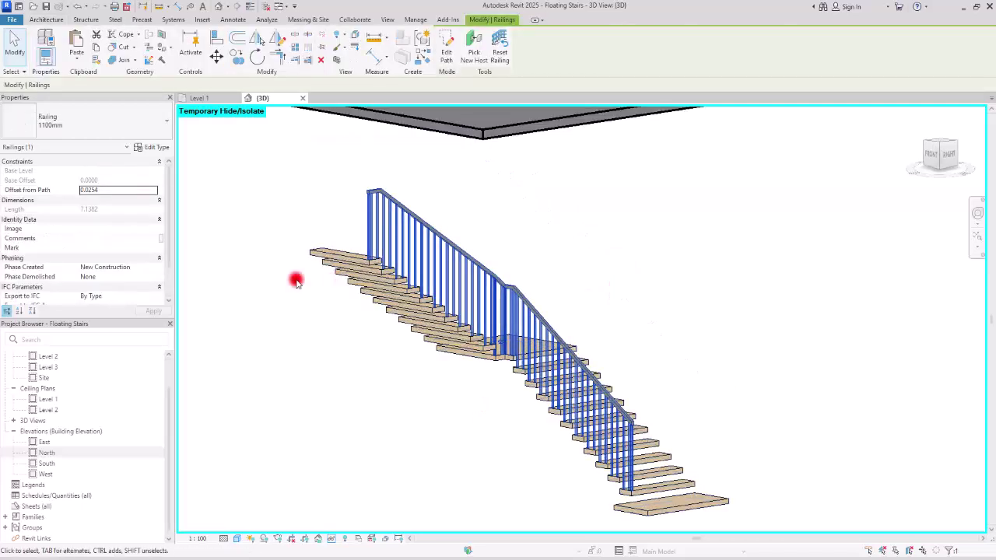
{"action": "left_click", "coordinate": [152, 148]}
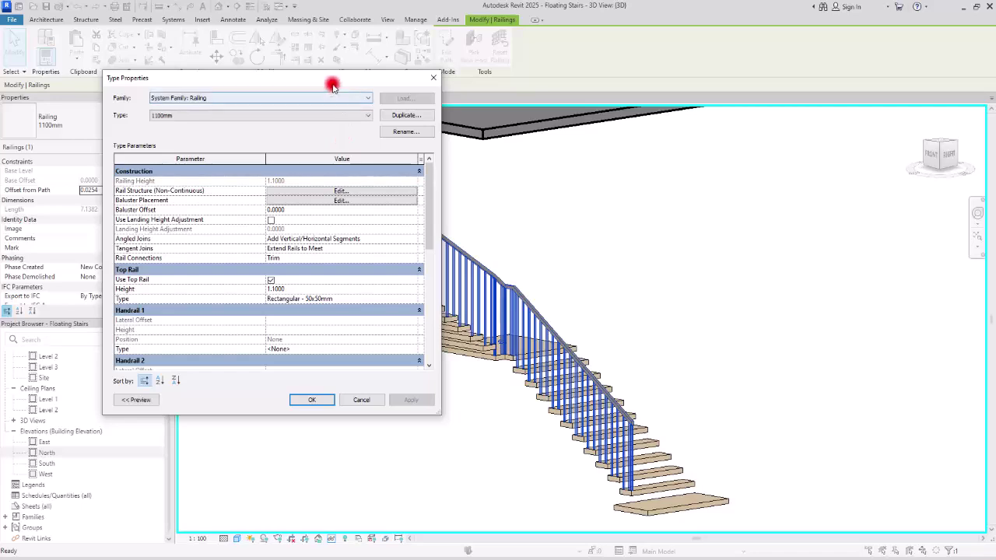
{"action": "left_click_drag", "start_coordinate": [329, 82], "coordinate": [243, 77]}
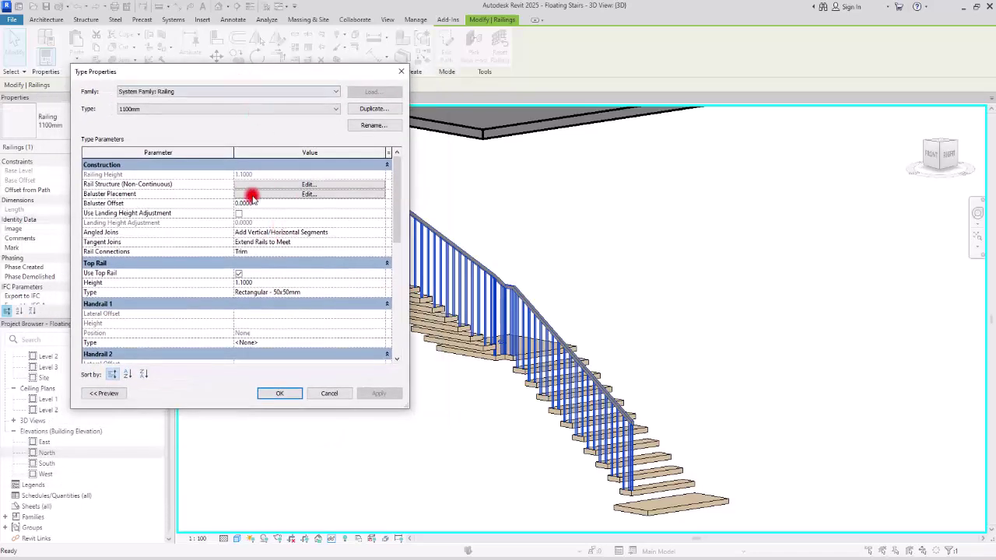
{"action": "left_click", "coordinate": [270, 194]}
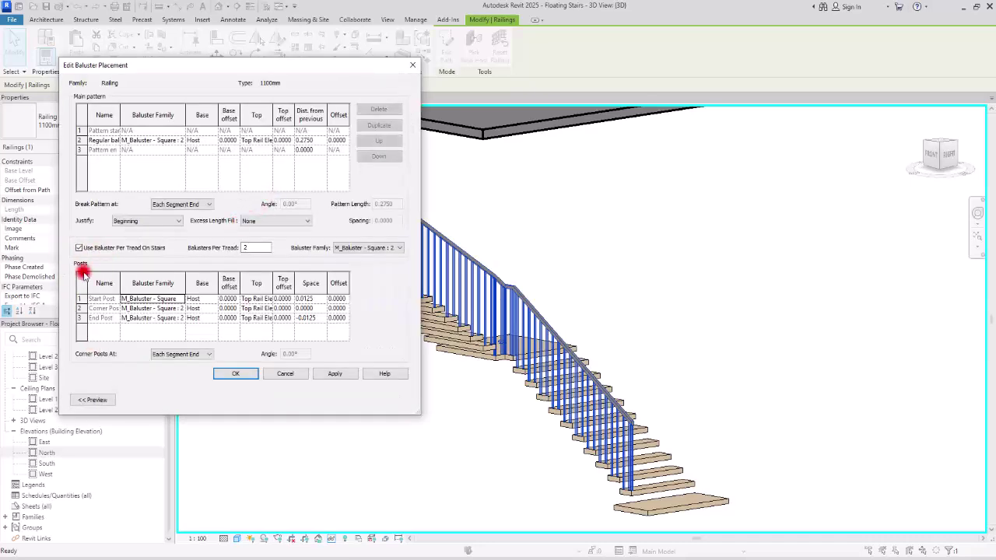
Set the Start, Corner and End Post baluster families to None and apply the type changes.
{"action": "left_click", "coordinate": [180, 301]}
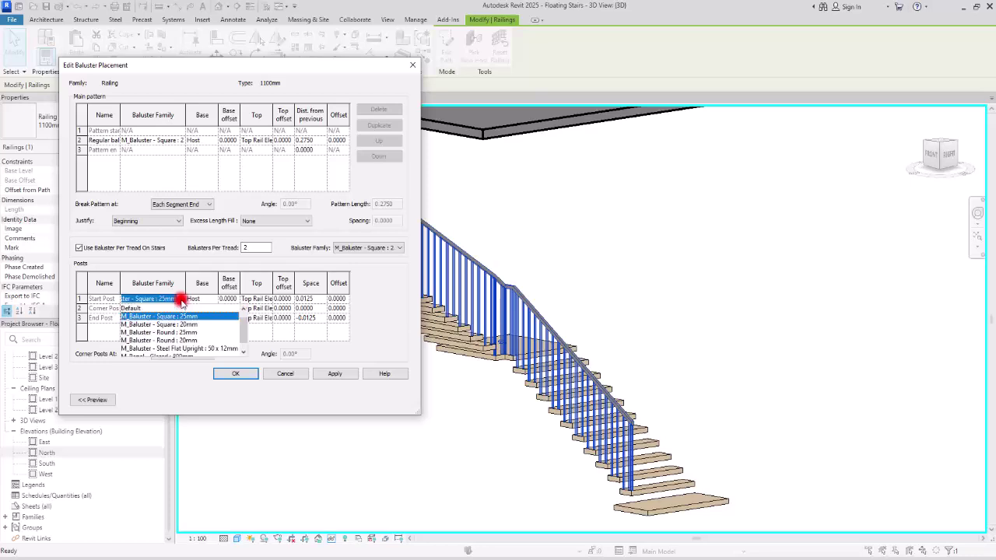
{"action": "scroll", "coordinate": [133, 314], "scroll_direction": "up", "scroll_amount": 1}
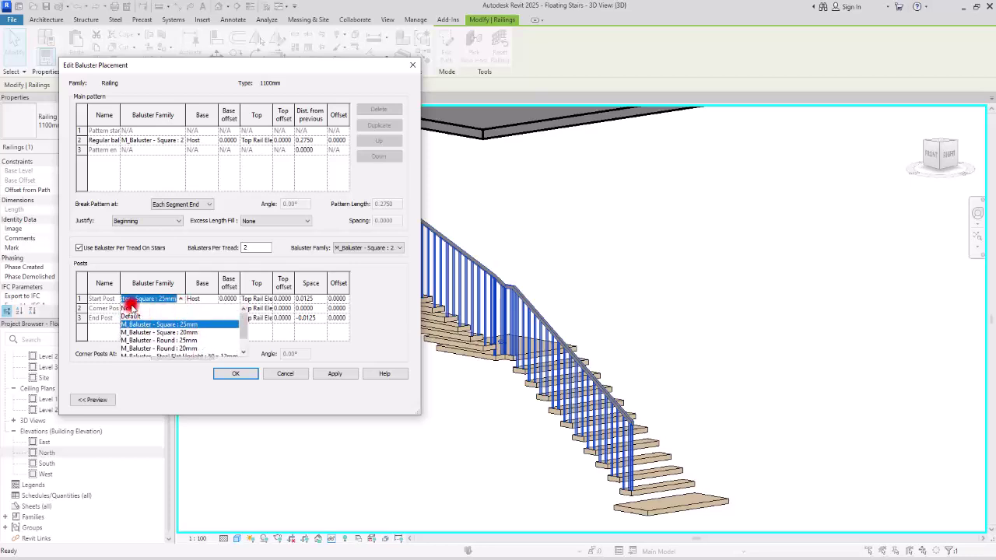
{"action": "left_click", "coordinate": [130, 307]}
{"action": "left_click", "coordinate": [180, 308]}
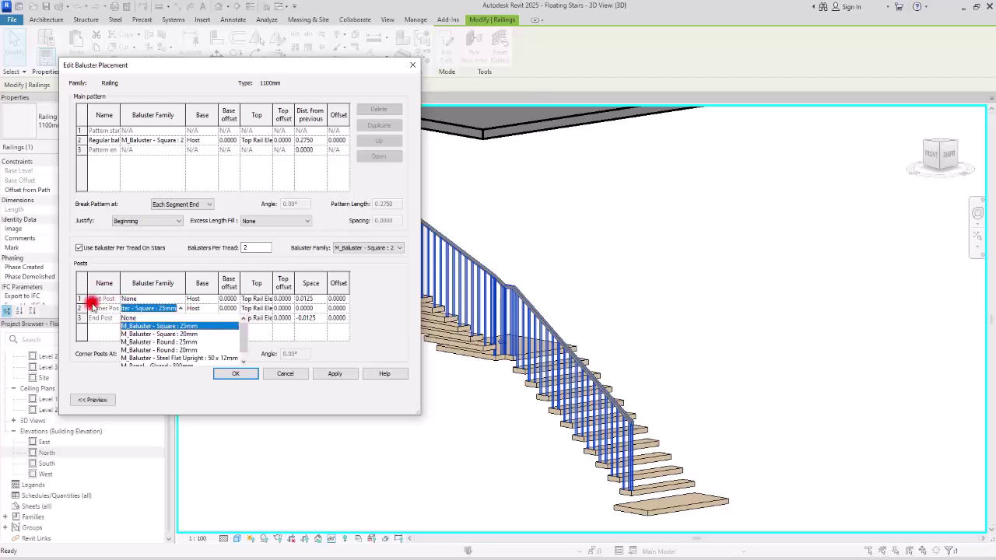
{"action": "left_click", "coordinate": [130, 317]}
{"action": "left_click", "coordinate": [180, 318]}
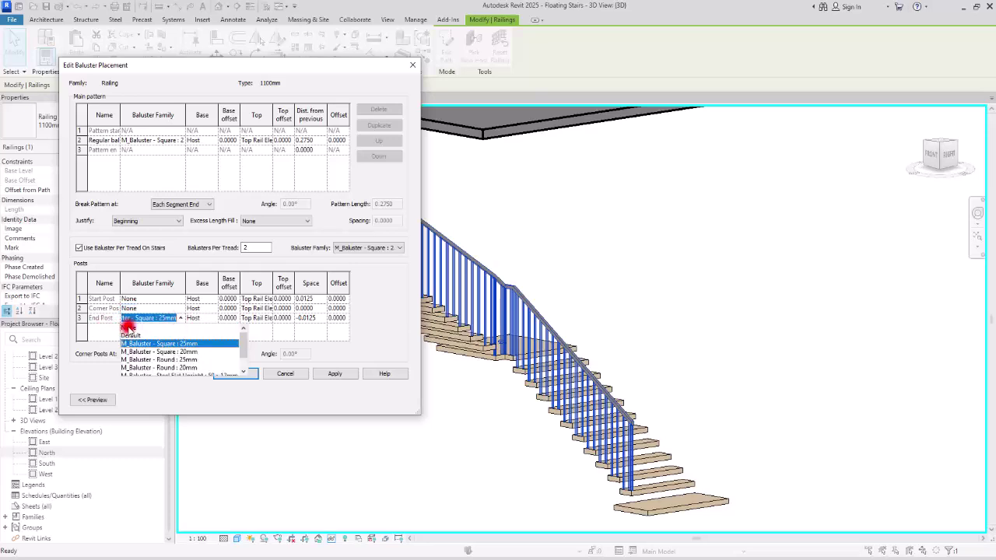
{"action": "left_click", "coordinate": [129, 328]}
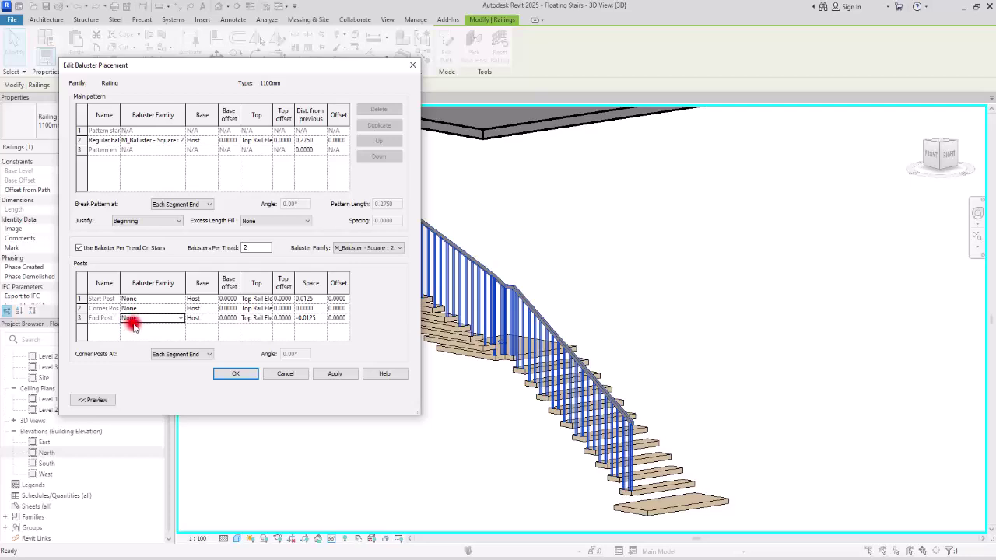
{"action": "left_click", "coordinate": [233, 377]}
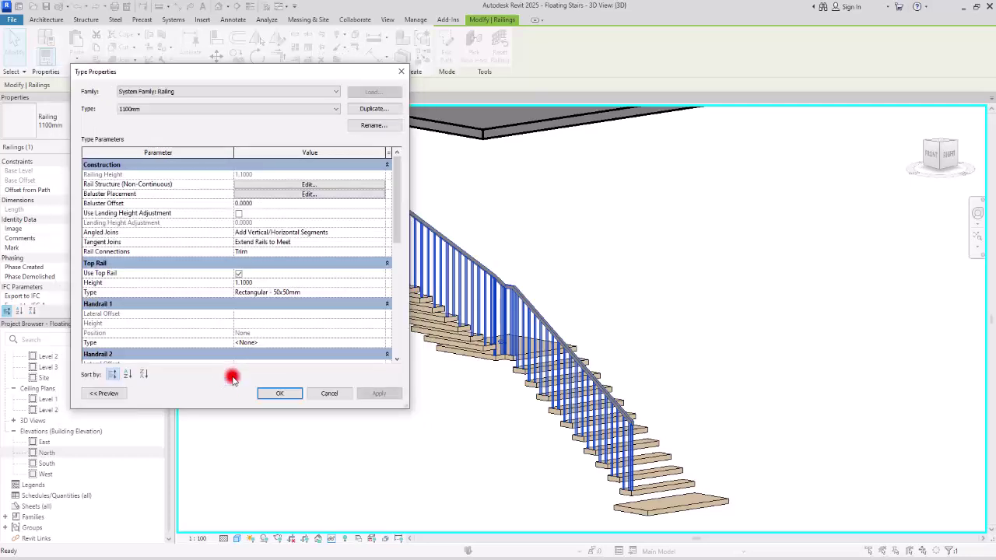
{"action": "left_click", "coordinate": [271, 391]}
{"action": "left_click", "coordinate": [391, 424]}
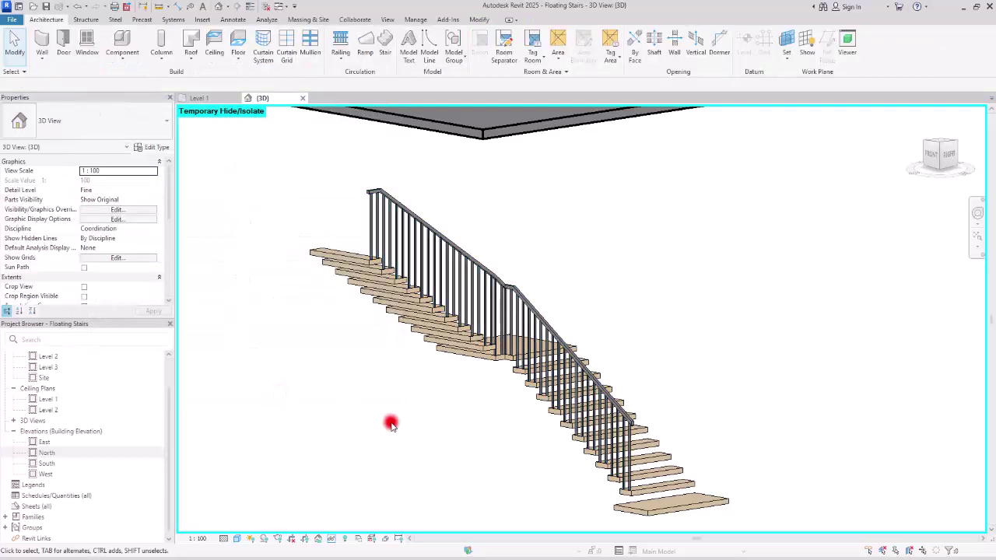
{"action": "middle_click_drag", "start_coordinate": [391, 424], "coordinate": [451, 359], "text": "shift"}
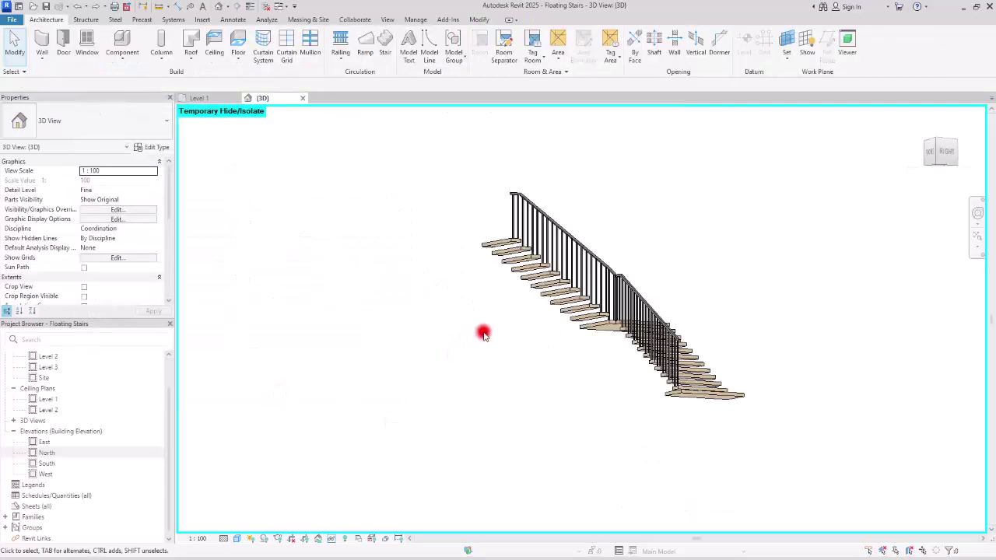
{"action": "scroll", "coordinate": [480, 417], "scroll_direction": "down", "scroll_amount": 3}
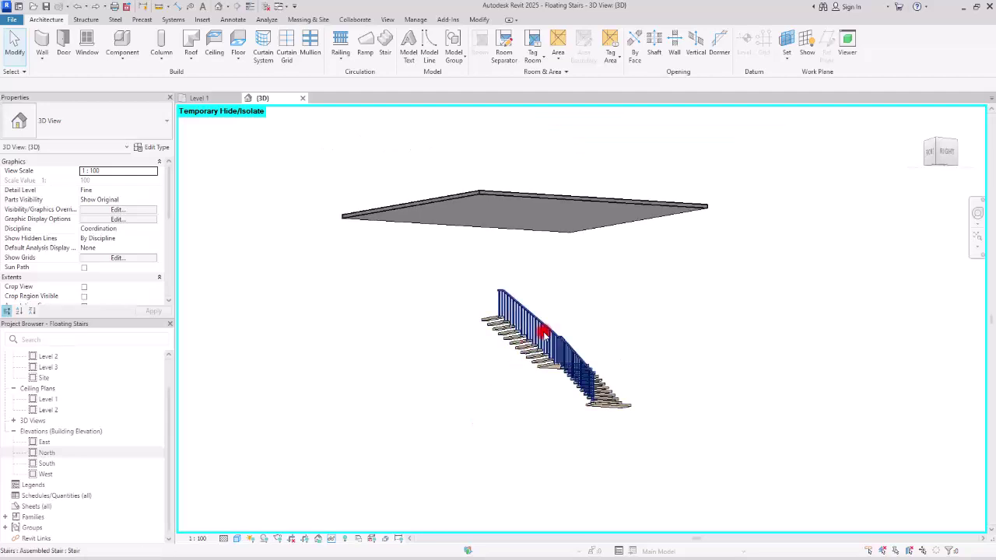
Select the stair railing and open its path sketch.
{"action": "scroll", "coordinate": [571, 308], "scroll_direction": "up", "scroll_amount": 2}
{"action": "middle_click_drag", "start_coordinate": [621, 248], "coordinate": [500, 319], "text": "shift"}
{"action": "left_click", "coordinate": [500, 319]}
{"action": "scroll", "coordinate": [506, 365], "scroll_direction": "up", "scroll_amount": 3}
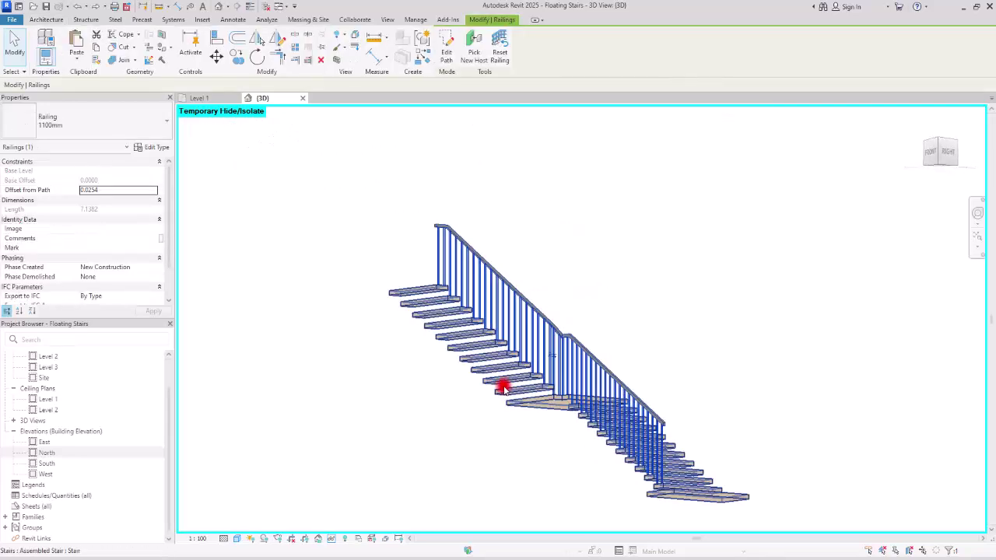
{"action": "scroll", "coordinate": [604, 269], "scroll_direction": "up", "scroll_amount": 2}
{"action": "mouse_move", "coordinate": [605, 270]}
{"action": "middle_mouse_down", "text": "shift"}
{"action": "mouse_move", "coordinate": [590, 350]}
{"action": "mouse_move", "coordinate": [463, 151]}
{"action": "middle_mouse_up", "text": "shift"}
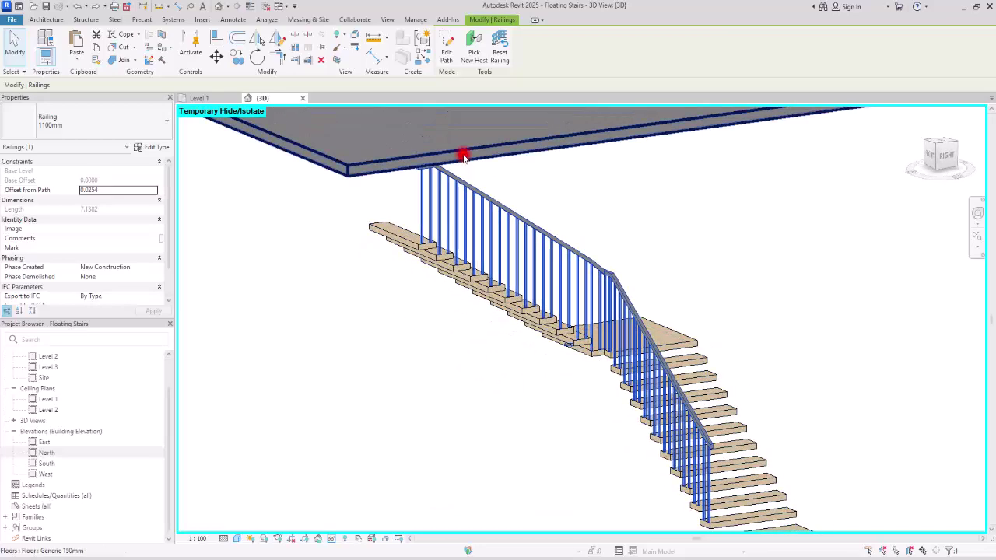
{"action": "left_click", "coordinate": [445, 55]}
Set the left path segment's slope to Flat and finish the path, now 6.5083 long.
{"action": "left_click", "coordinate": [498, 411]}
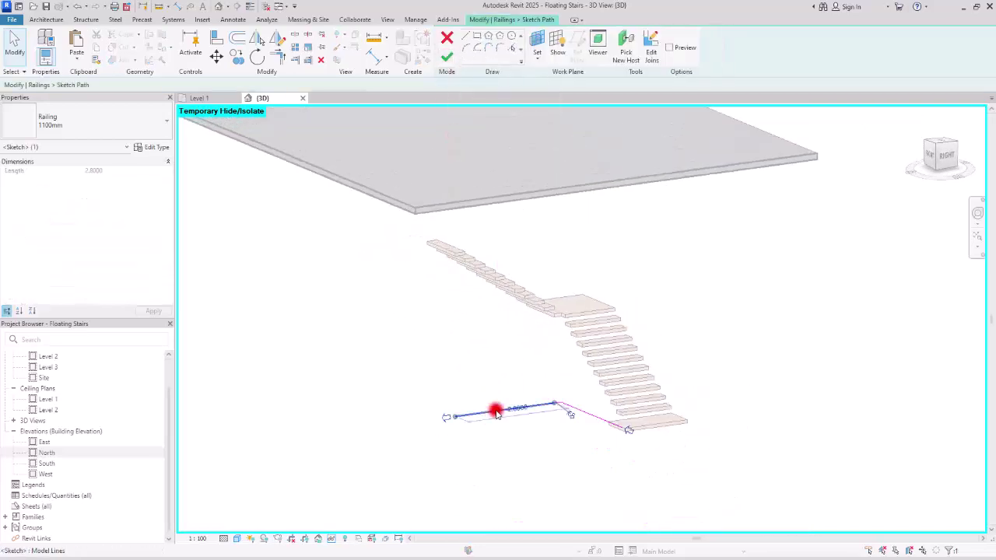
{"action": "scroll", "coordinate": [540, 364], "scroll_direction": "up", "scroll_amount": 2}
{"action": "mouse_move", "coordinate": [550, 318]}
{"action": "left_mouse_down"}
{"action": "mouse_move", "coordinate": [645, 456]}
{"action": "mouse_move", "coordinate": [745, 496]}
{"action": "mouse_move", "coordinate": [386, 462]}
{"action": "left_mouse_up"}
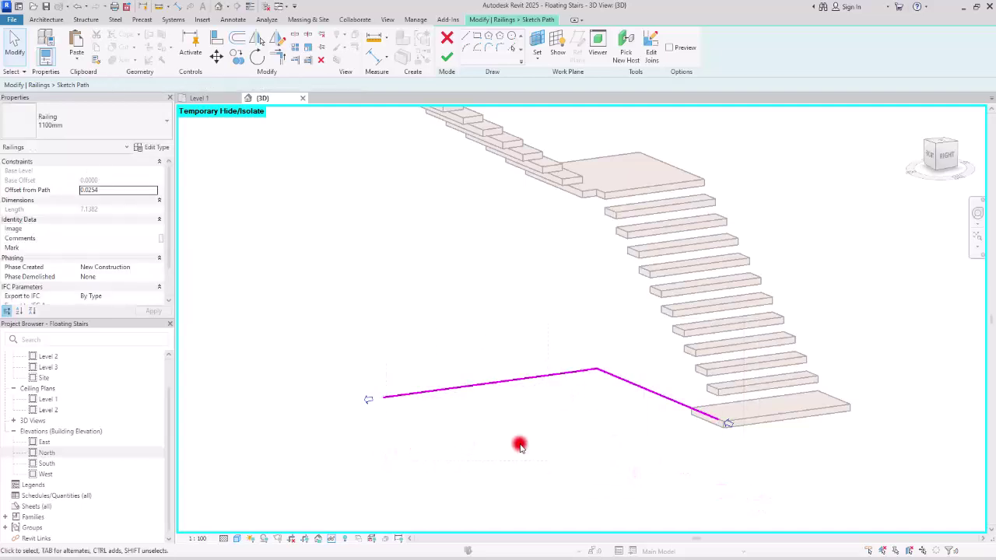
{"action": "left_click", "coordinate": [493, 381]}
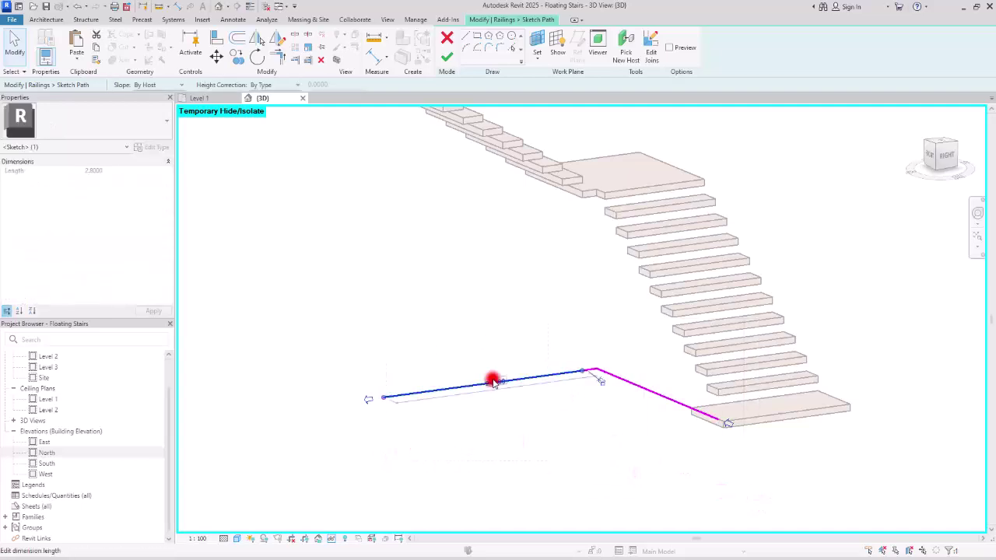
{"action": "left_click", "coordinate": [151, 85]}
{"action": "left_click", "coordinate": [144, 105]}
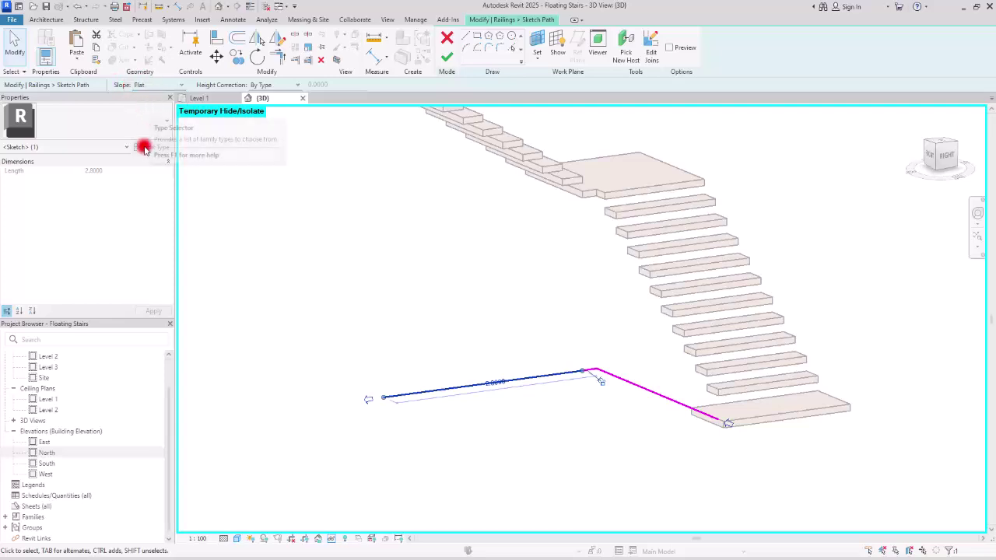
{"action": "left_click", "coordinate": [482, 306]}
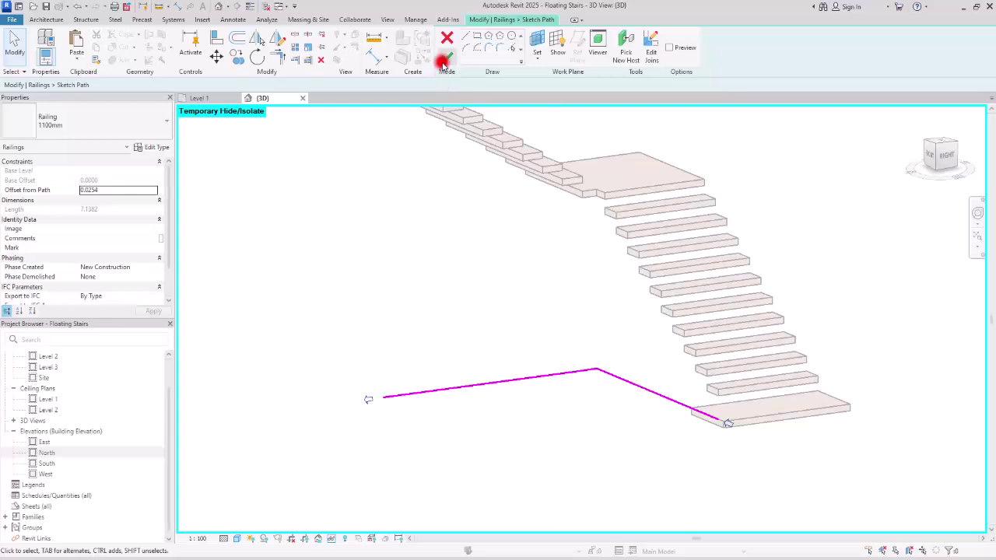
{"action": "left_click", "coordinate": [442, 61]}
{"action": "mouse_move", "coordinate": [469, 307]}
{"action": "middle_mouse_down", "text": "shift"}
{"action": "mouse_move", "coordinate": [505, 444]}
{"action": "mouse_move", "coordinate": [518, 372]}
{"action": "mouse_move", "coordinate": [471, 272]}
{"action": "mouse_move", "coordinate": [518, 273]}
{"action": "middle_mouse_up", "text": "shift"}
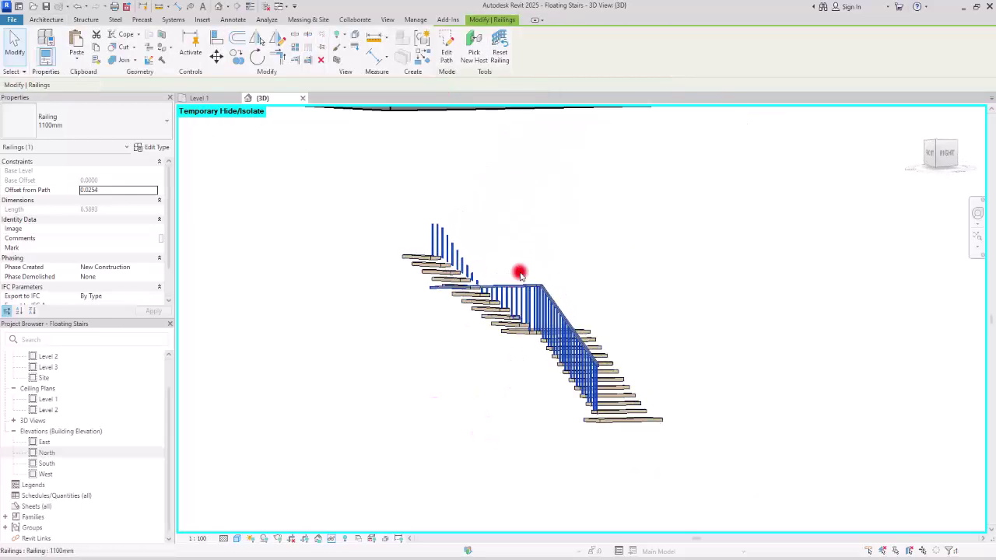
Give the 2.8000 path segment a custom height correction and finish the path, now 6.3893 long.
{"action": "left_click", "coordinate": [447, 66]}
{"action": "left_click", "coordinate": [462, 425]}
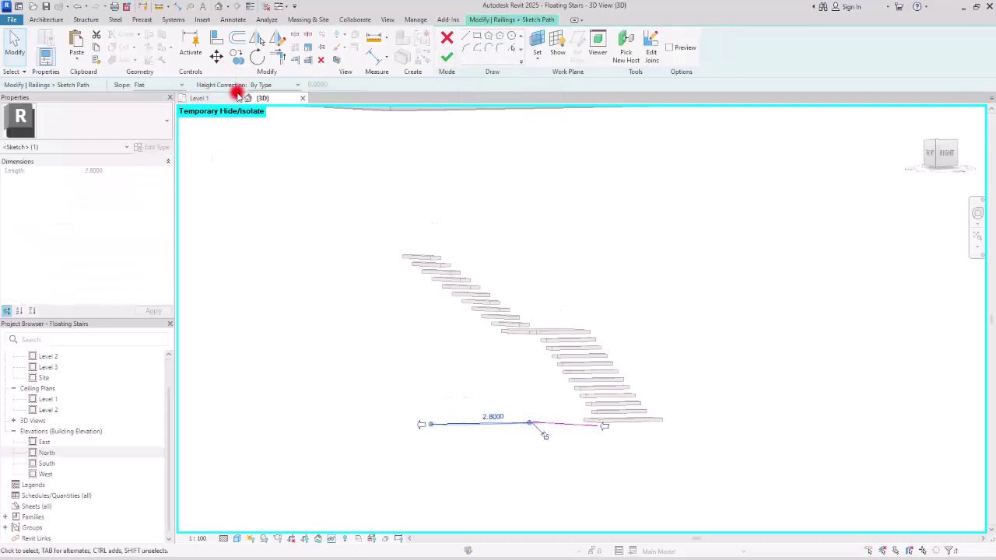
{"action": "left_click", "coordinate": [276, 104]}
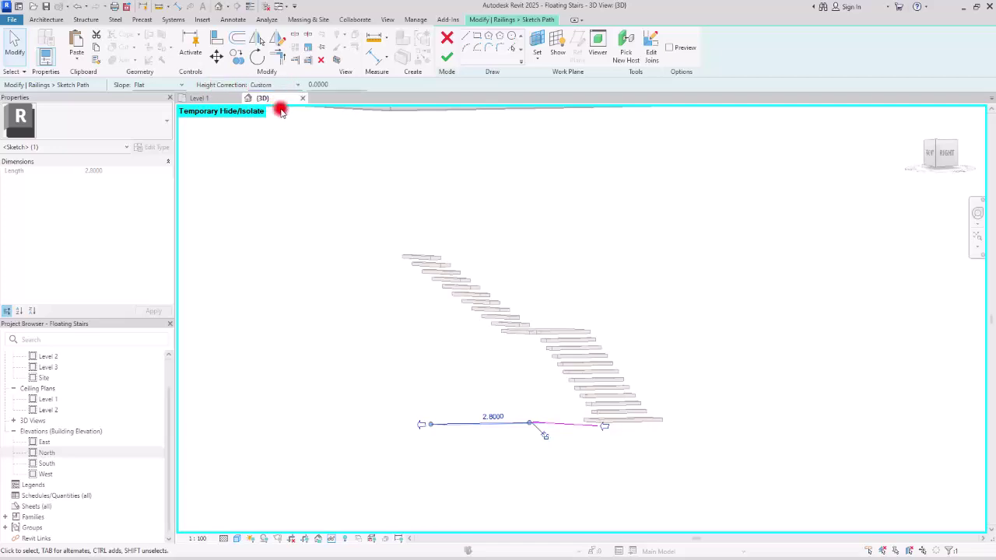
{"action": "scroll", "coordinate": [450, 406], "scroll_direction": "down", "scroll_amount": 3}
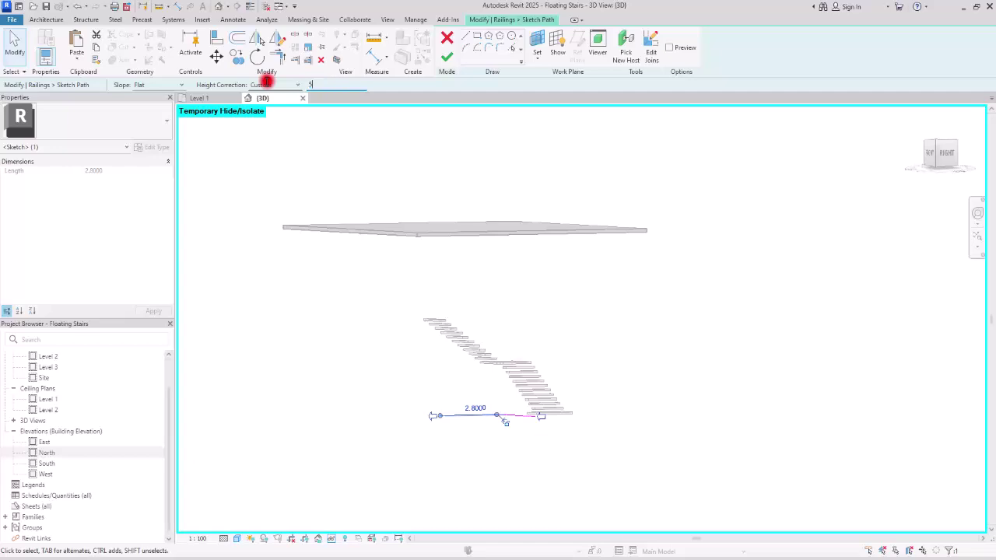
{"action": "left_click", "coordinate": [330, 327]}
{"action": "left_click", "coordinate": [448, 57]}
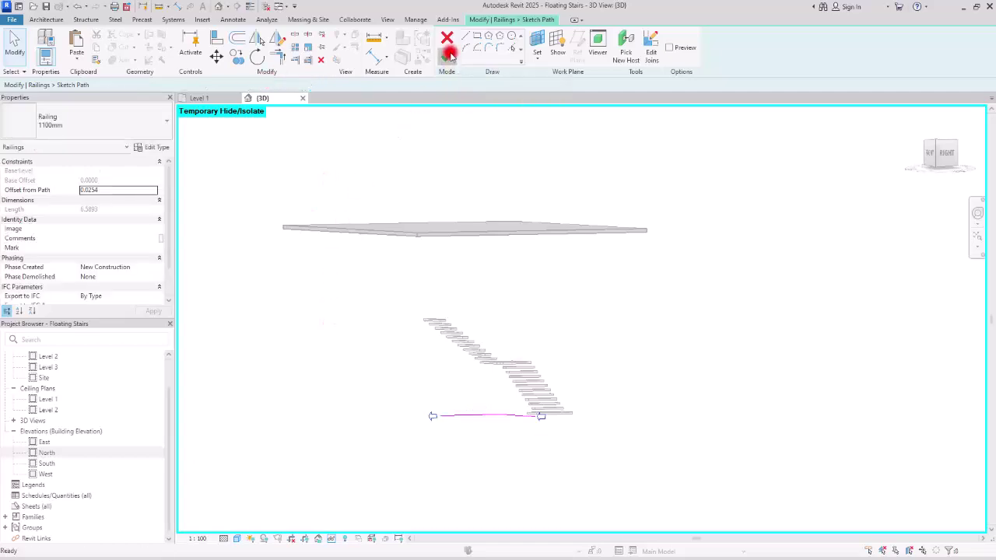
{"action": "scroll", "coordinate": [533, 316], "scroll_direction": "up", "scroll_amount": 2}
{"action": "middle_click_drag", "start_coordinate": [540, 304], "coordinate": [671, 301], "text": "shift"}
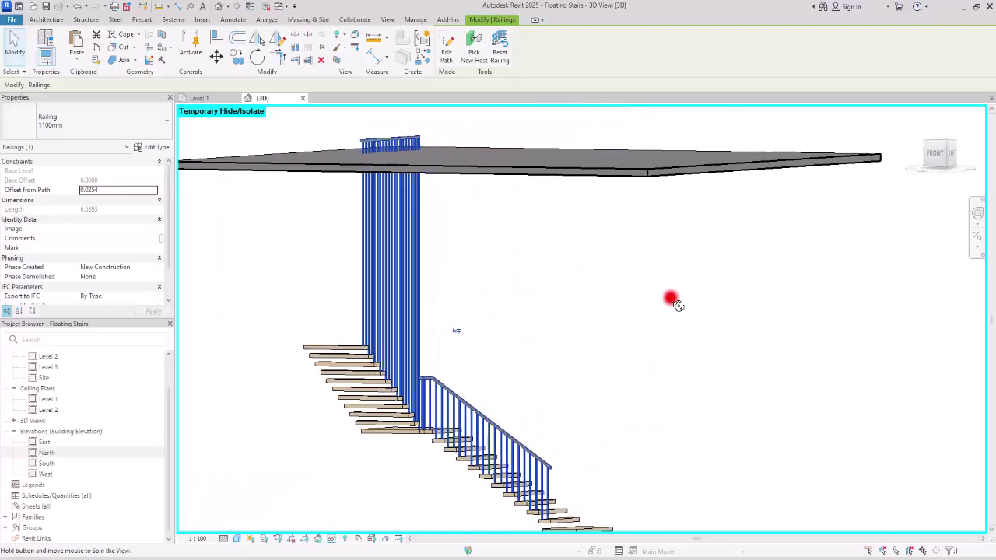
Re-edit the stair railing's path and finish it so the baluster screen regenerates up to the slab.
{"action": "middle_click_drag", "start_coordinate": [513, 260], "coordinate": [419, 248], "text": "shift"}
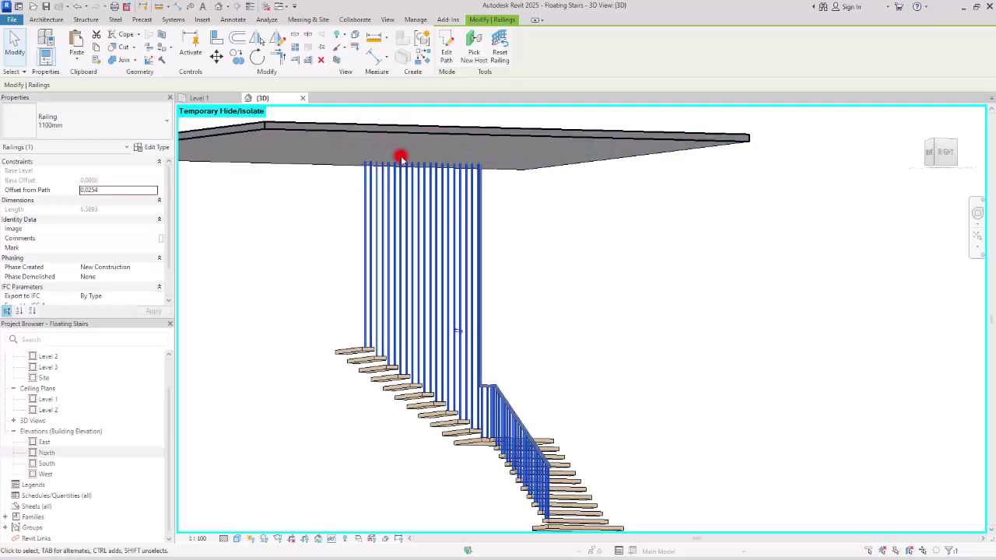
{"action": "left_click", "coordinate": [446, 43]}
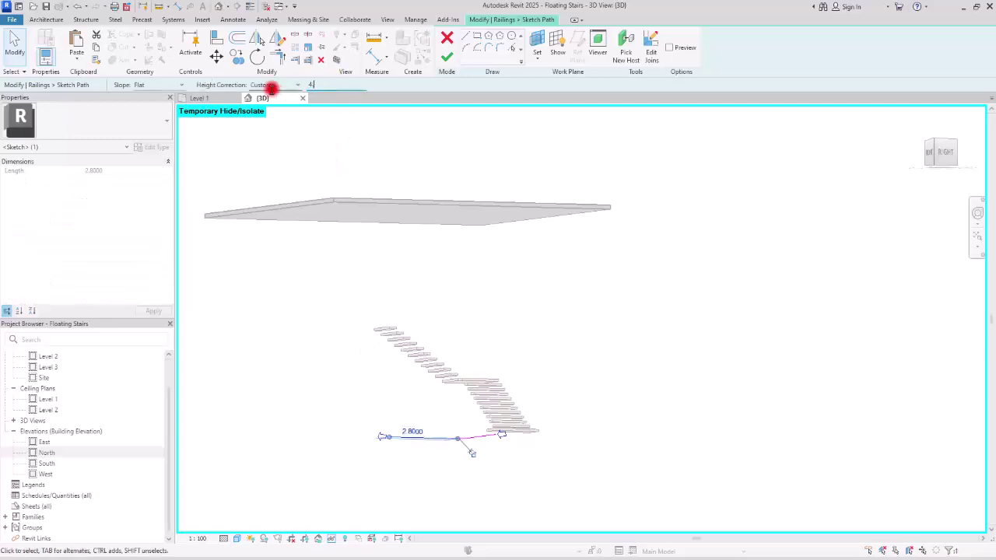
{"action": "left_click", "coordinate": [448, 59]}
{"action": "scroll", "coordinate": [384, 204], "scroll_direction": "up", "scroll_amount": 5}
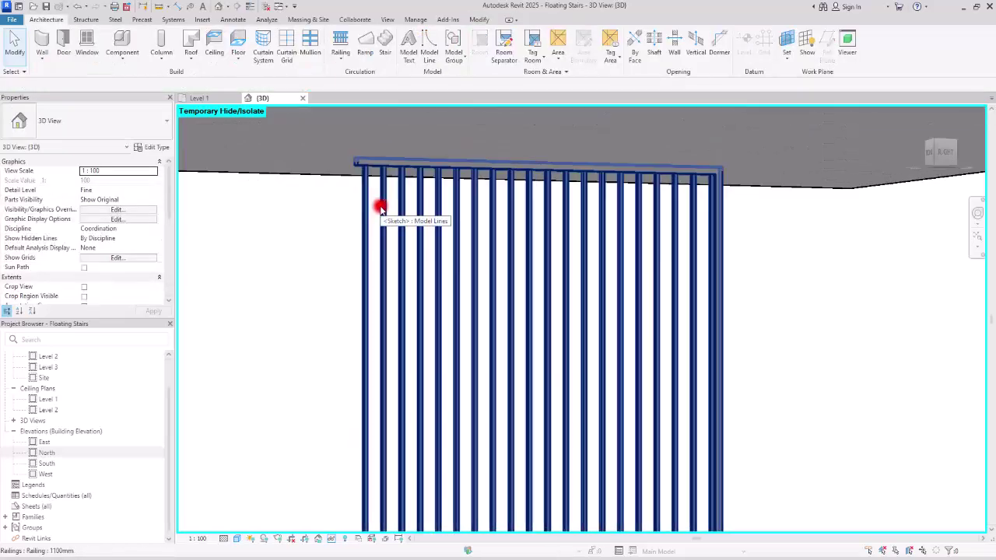
{"action": "scroll", "coordinate": [381, 208], "scroll_direction": "up", "scroll_amount": 4}
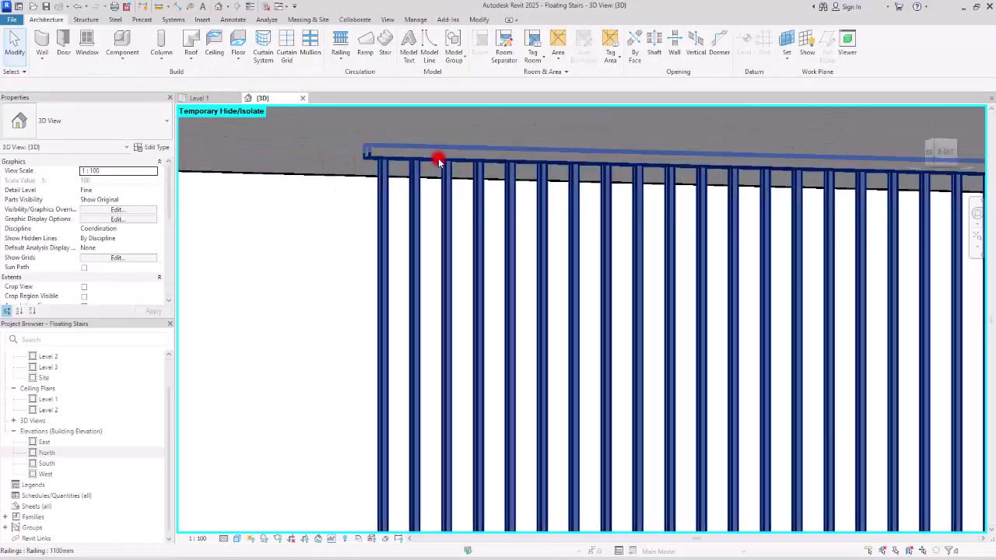
{"action": "scroll", "coordinate": [289, 260], "scroll_direction": "down", "scroll_amount": 3}
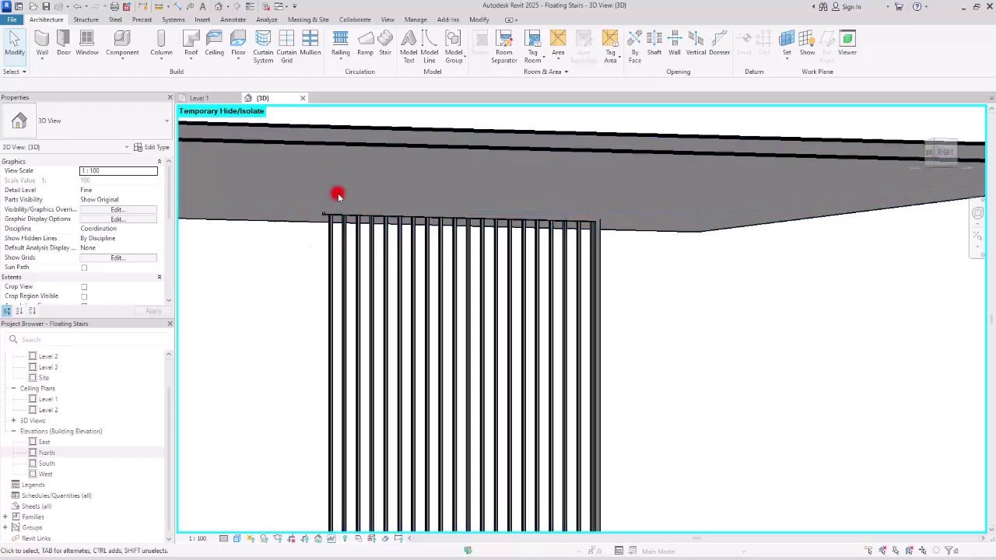
{"action": "scroll", "coordinate": [350, 249], "scroll_direction": "down", "scroll_amount": 6}
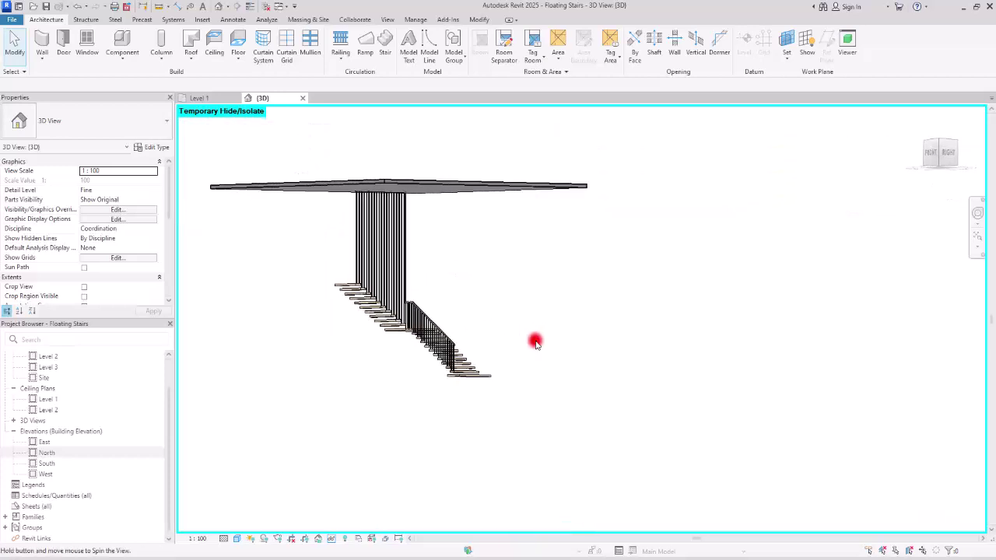
{"action": "scroll", "coordinate": [423, 319], "scroll_direction": "up", "scroll_amount": 2}
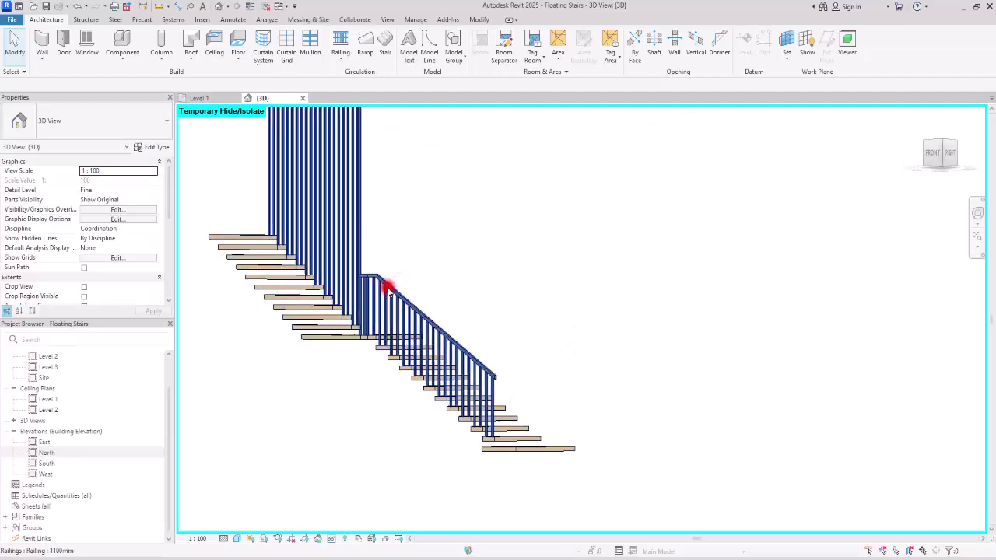
Edit the railing path and make the first selected segment Flat with a custom height correction.
{"action": "left_click", "coordinate": [384, 285]}
{"action": "left_click", "coordinate": [448, 52]}
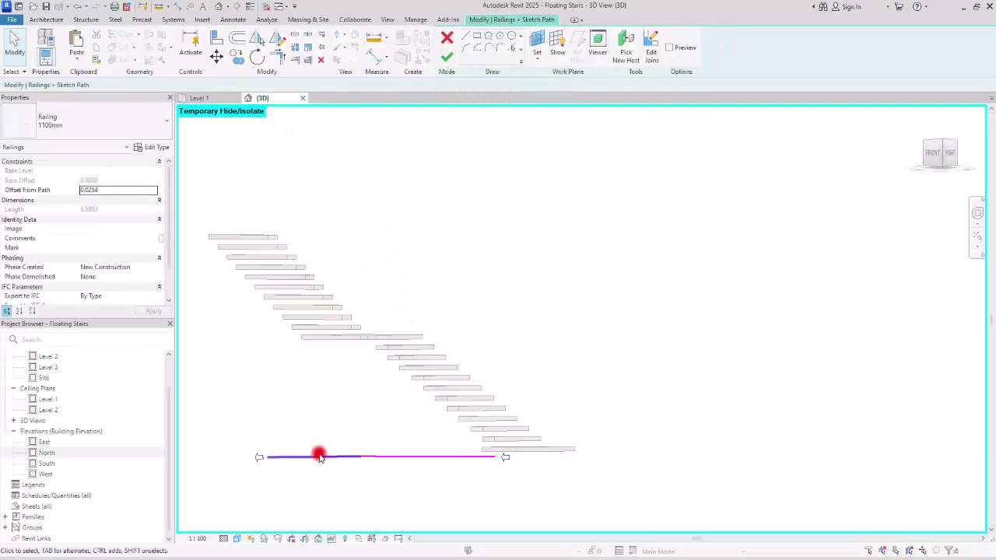
{"action": "left_click_drag", "start_coordinate": [318, 454], "coordinate": [363, 377]}
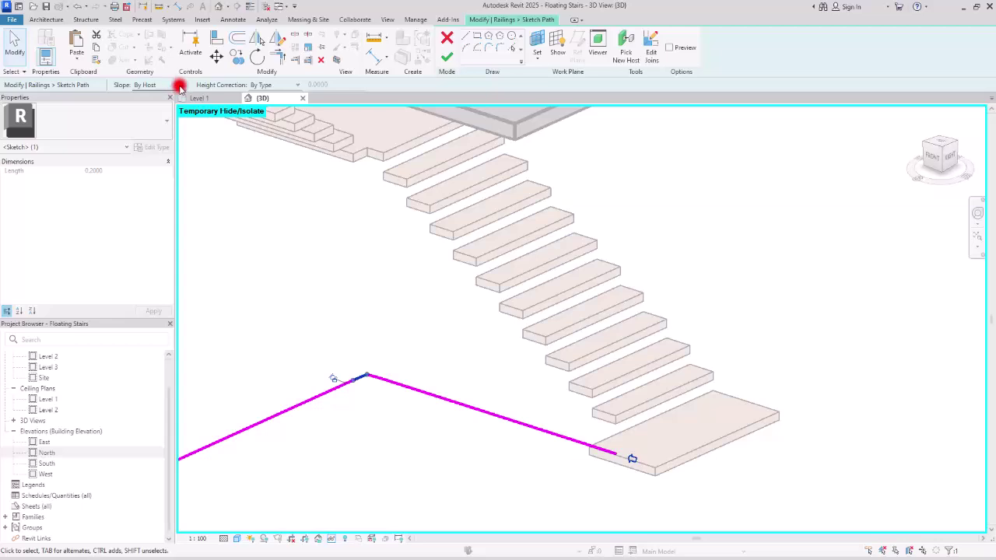
{"action": "left_click", "coordinate": [180, 88]}
{"action": "left_click", "coordinate": [156, 102]}
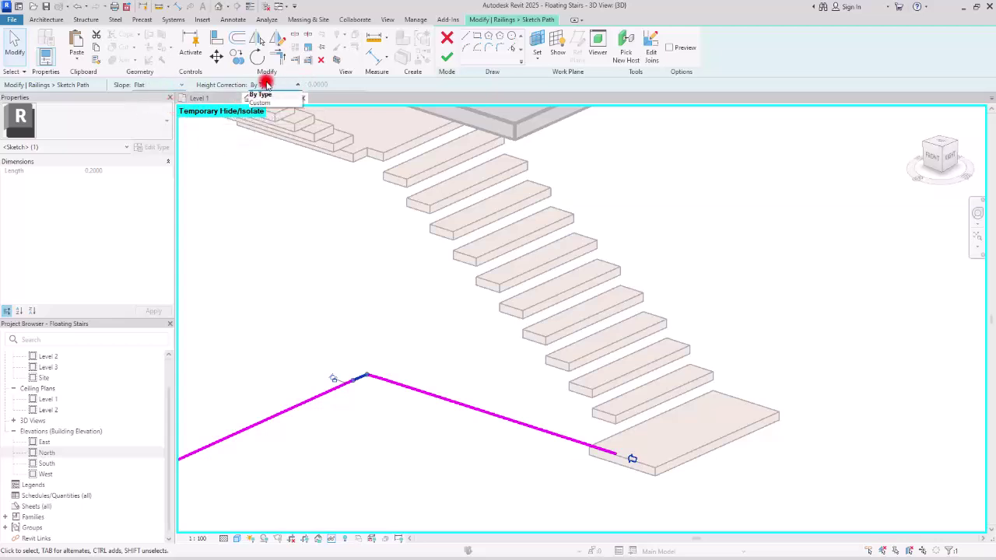
{"action": "left_click", "coordinate": [262, 102]}
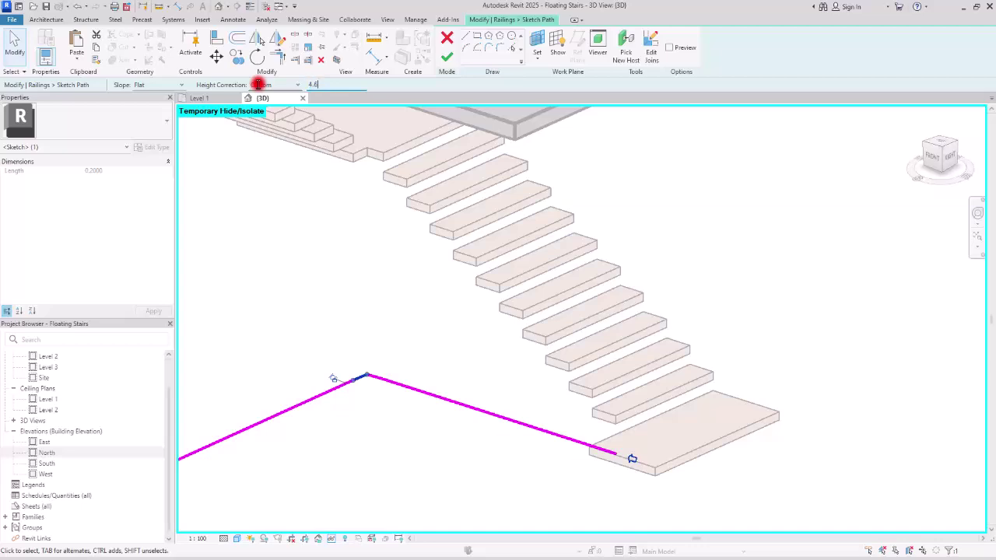
Make the short corner path segment Flat with a custom height correction.
{"action": "left_click", "coordinate": [320, 289]}
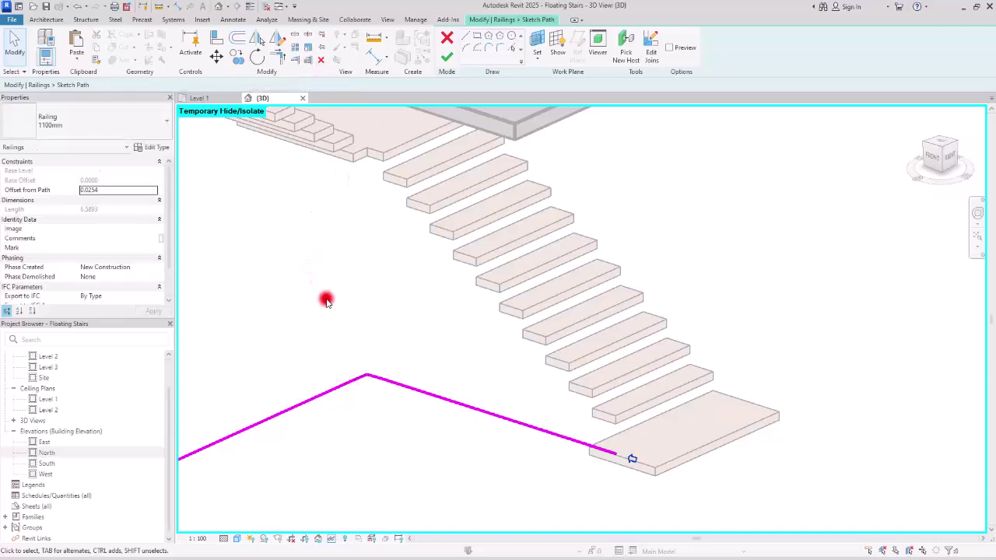
{"action": "left_click", "coordinate": [378, 379]}
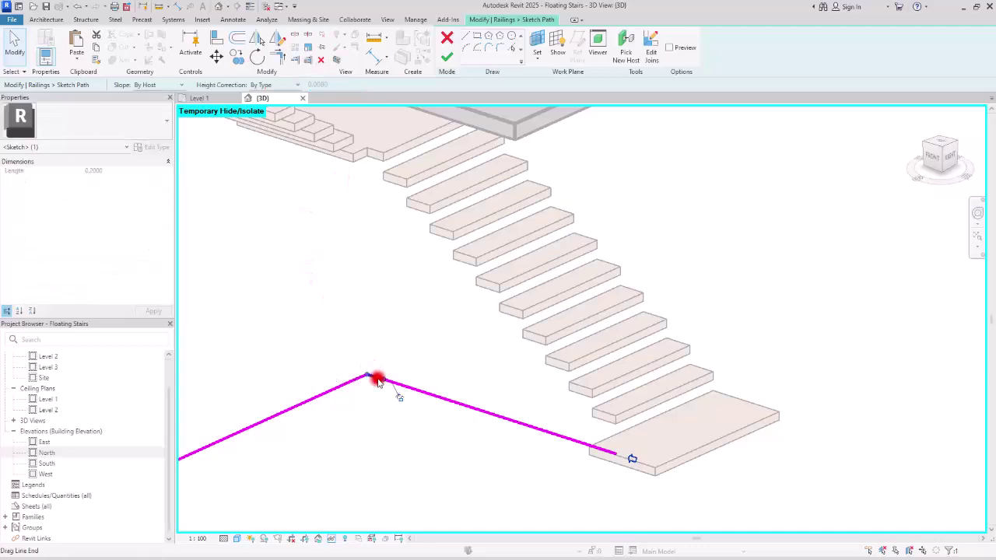
{"action": "left_click", "coordinate": [173, 86]}
{"action": "left_click", "coordinate": [150, 101]}
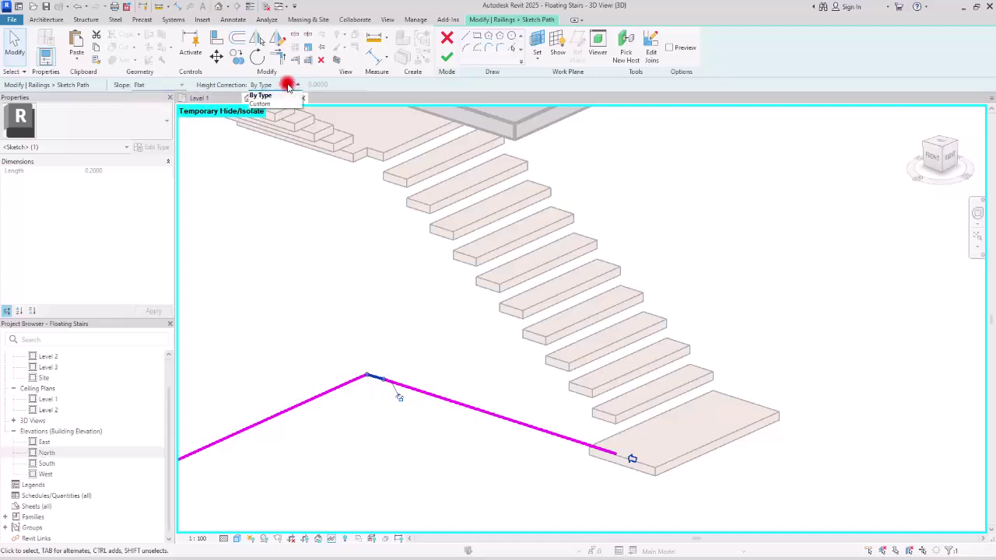
{"action": "left_click", "coordinate": [269, 104]}
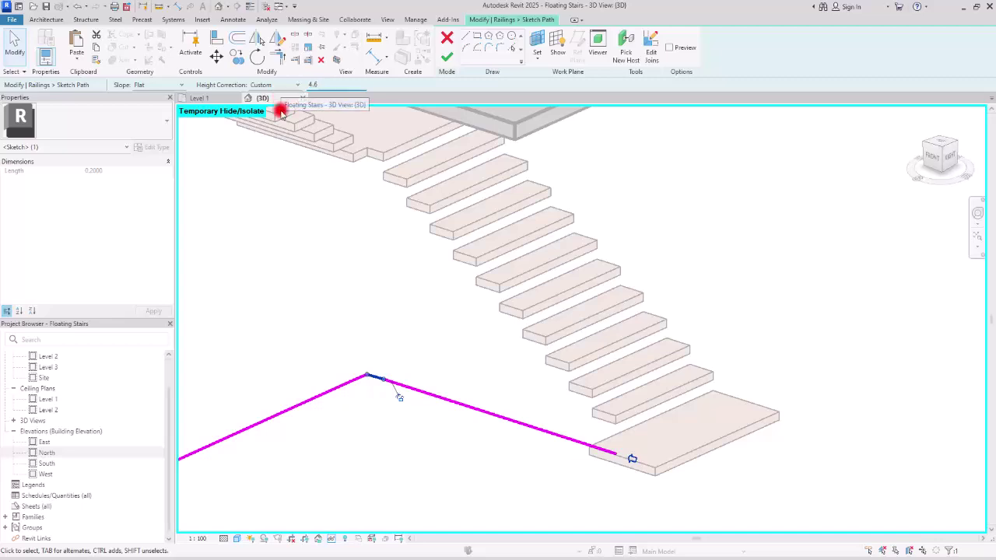
Set the 2.8000 segment Flat with height correction 4.6 and finish the railing path.
{"action": "left_click", "coordinate": [349, 264]}
{"action": "left_click", "coordinate": [421, 397]}
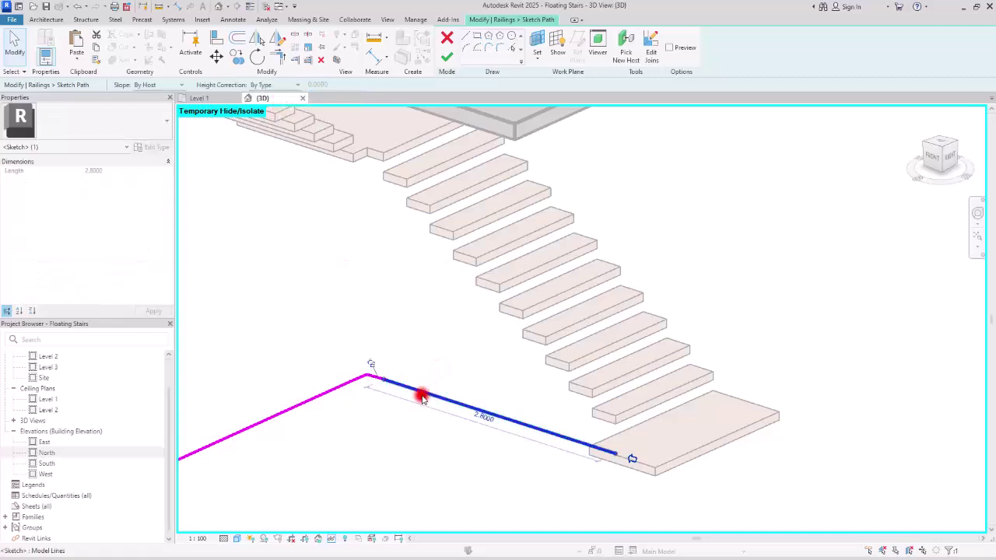
{"action": "left_click", "coordinate": [222, 113]}
{"action": "left_click", "coordinate": [162, 85]}
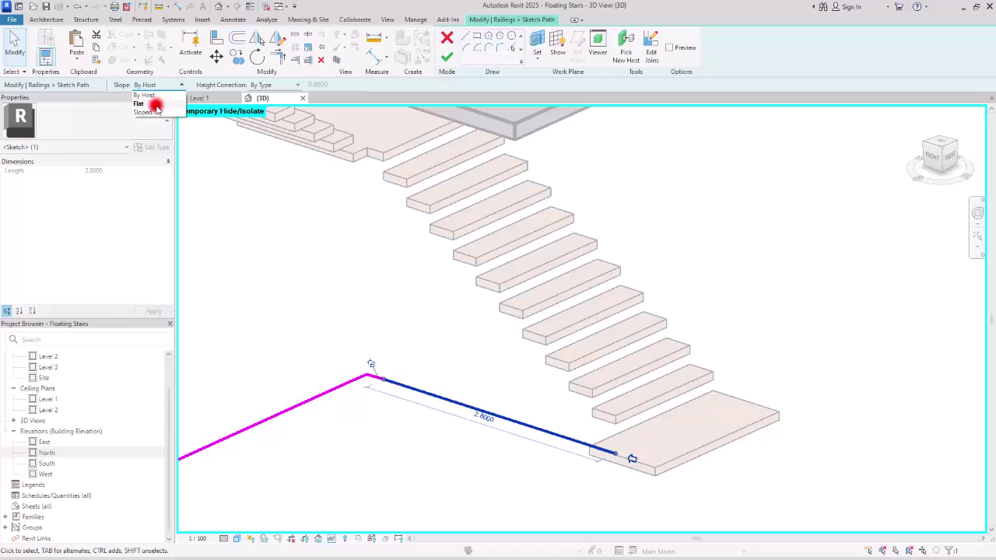
{"action": "left_click", "coordinate": [155, 106]}
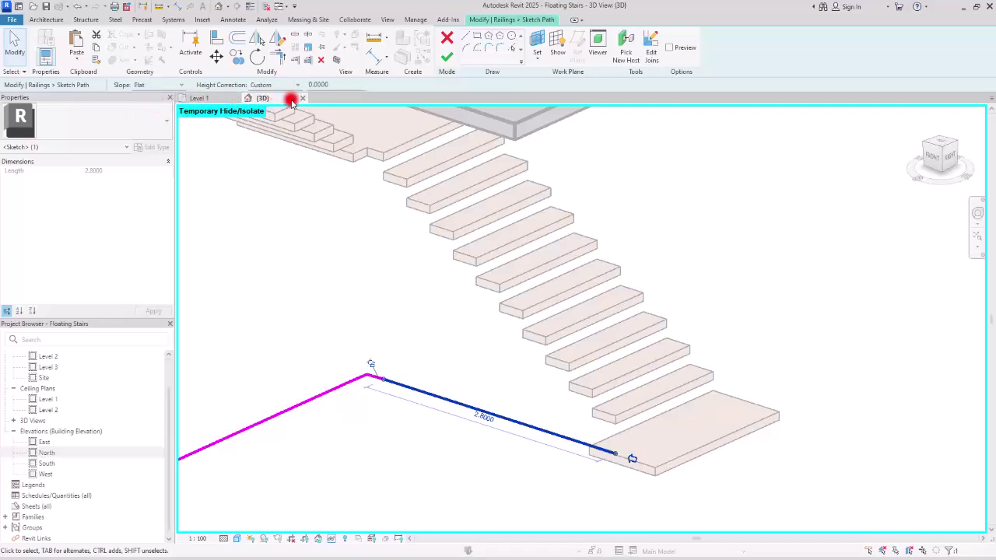
{"action": "left_click", "coordinate": [310, 84]}
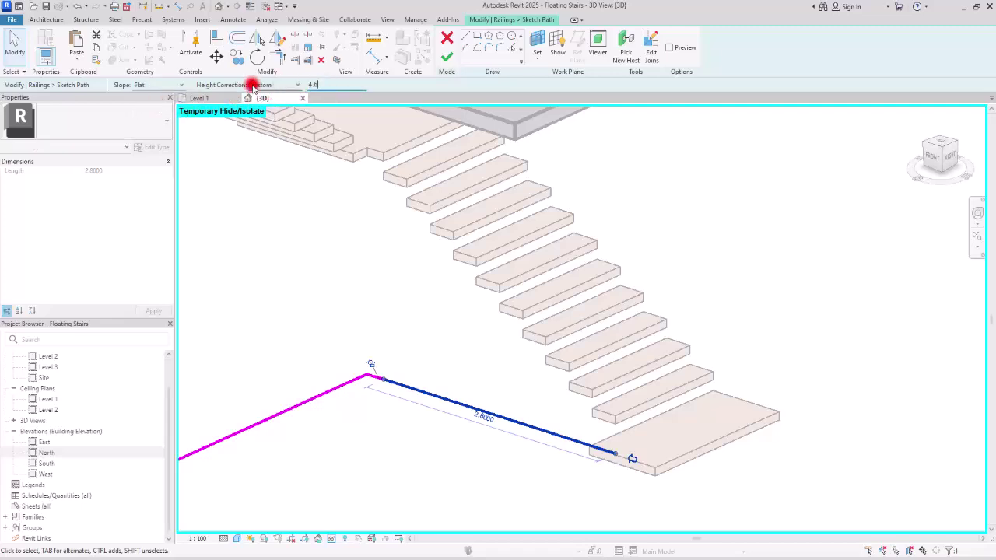
{"action": "left_click", "coordinate": [410, 146]}
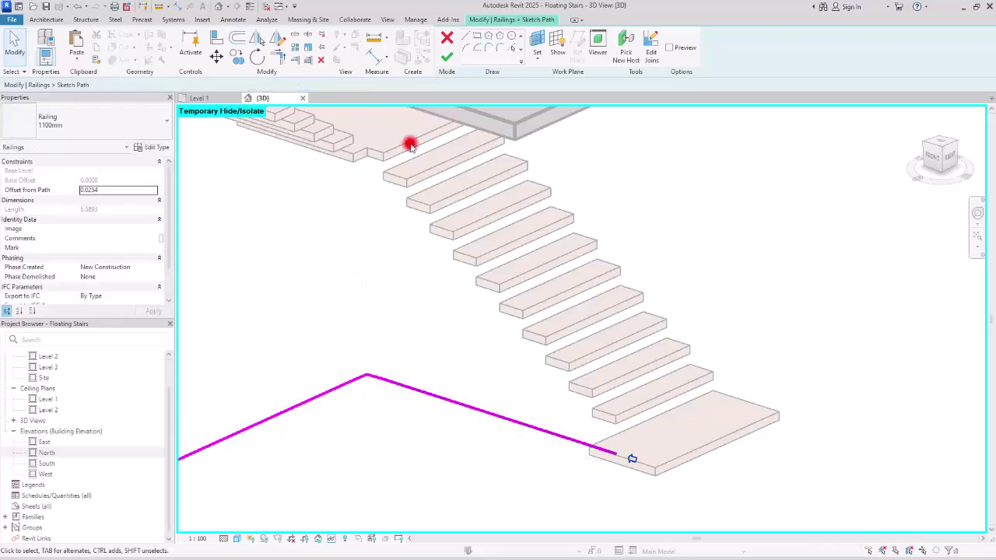
{"action": "left_click", "coordinate": [445, 51]}
{"action": "mouse_move", "coordinate": [552, 396]}
{"action": "middle_mouse_down", "text": "shift"}
{"action": "mouse_move", "coordinate": [549, 444]}
{"action": "mouse_move", "coordinate": [487, 392]}
{"action": "mouse_move", "coordinate": [665, 340]}
{"action": "mouse_move", "coordinate": [607, 420]}
{"action": "mouse_move", "coordinate": [580, 373]}
{"action": "middle_mouse_up", "text": "shift"}
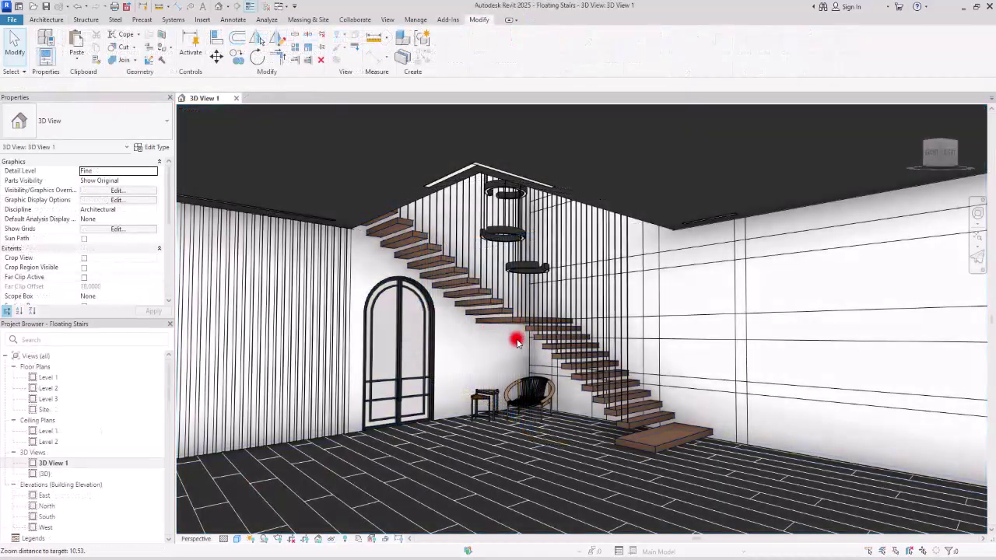
Orbit and zoom perspective 3D View 1 around the finished floating stair in the furnished room.
{"action": "scroll", "coordinate": [509, 342], "scroll_direction": "up", "scroll_amount": 3}
{"action": "middle_click_drag", "start_coordinate": [509, 347], "coordinate": [530, 358], "text": "shift"}
{"action": "scroll", "coordinate": [555, 349], "scroll_direction": "up", "scroll_amount": 2}
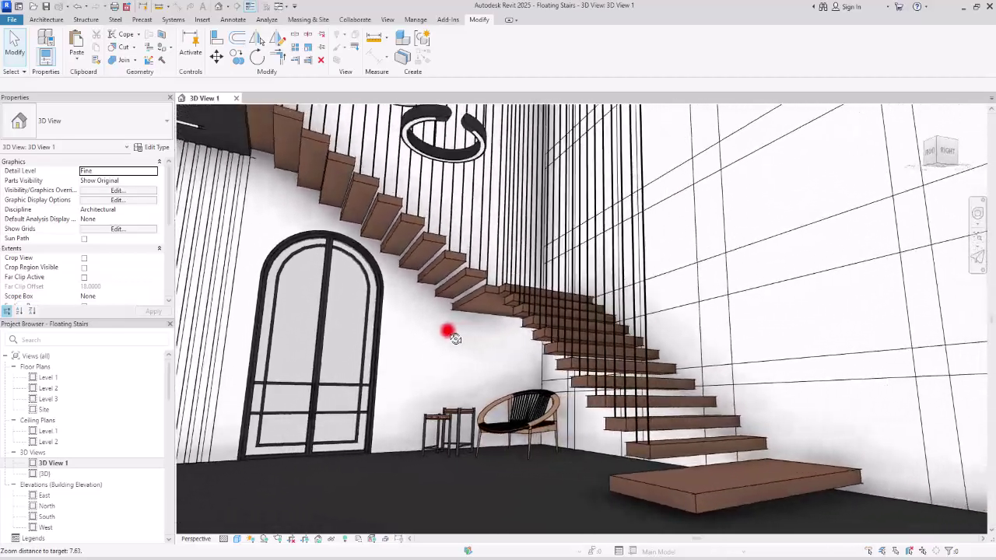
{"action": "scroll", "coordinate": [445, 338], "scroll_direction": "down", "scroll_amount": 4}
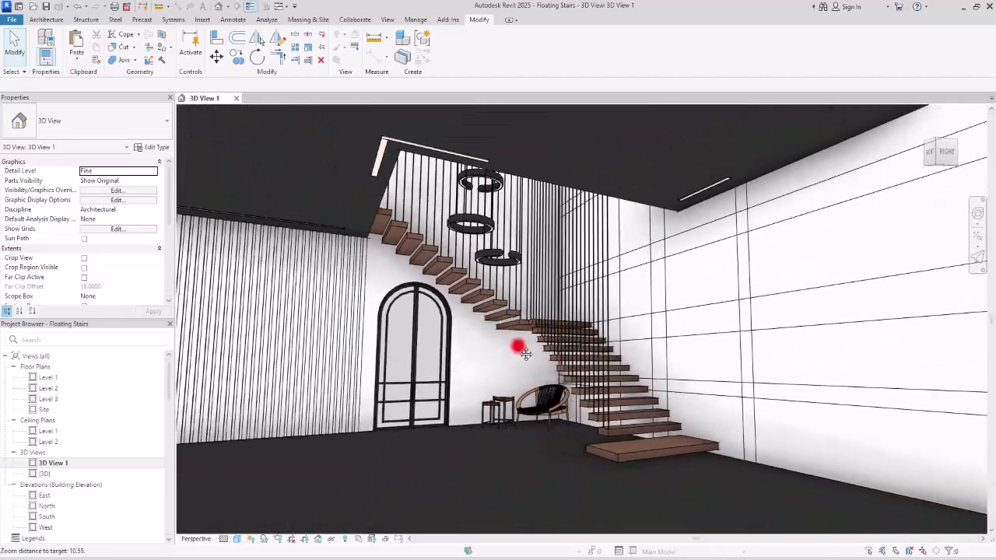